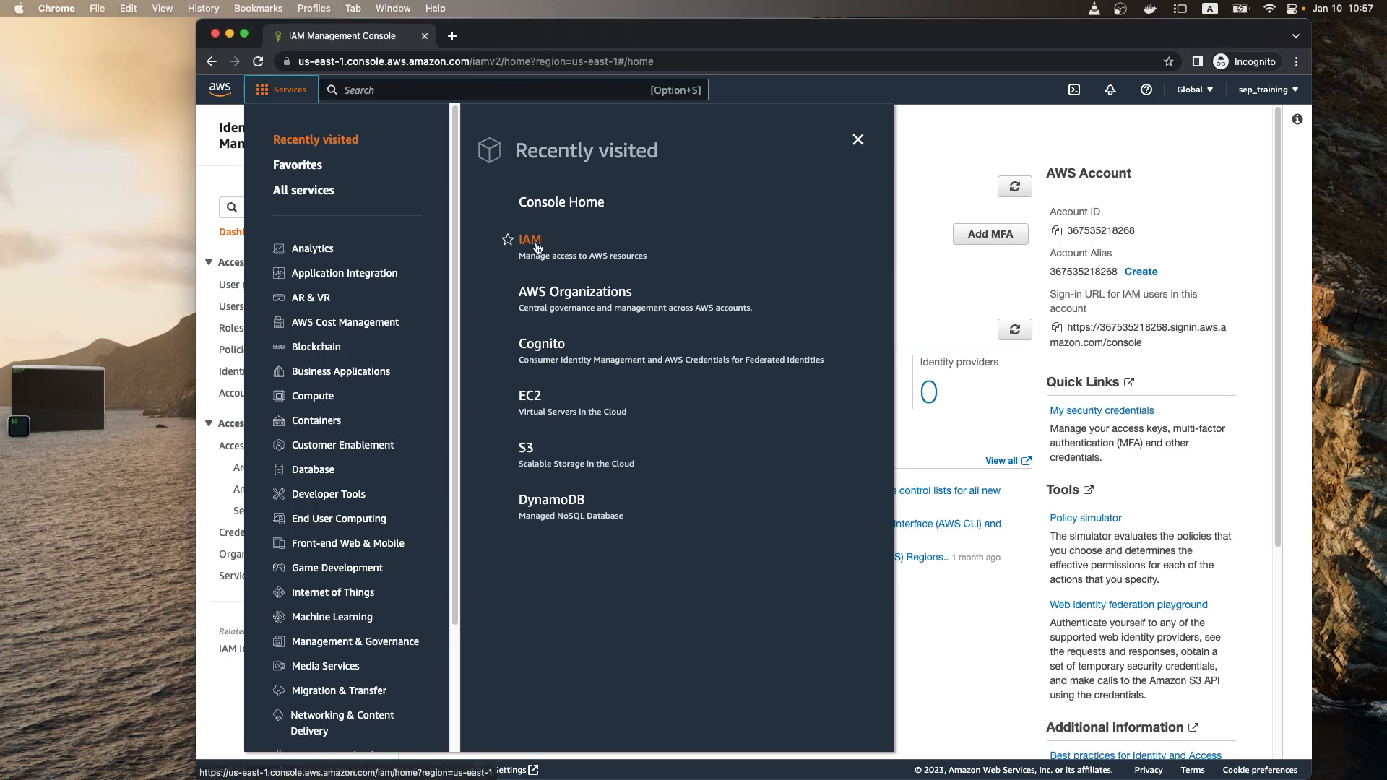
# Step: Open the IAM service from the Security, Identity, & Compliance category and show its Users list
pyautogui.scroll(-3, 354, 601)
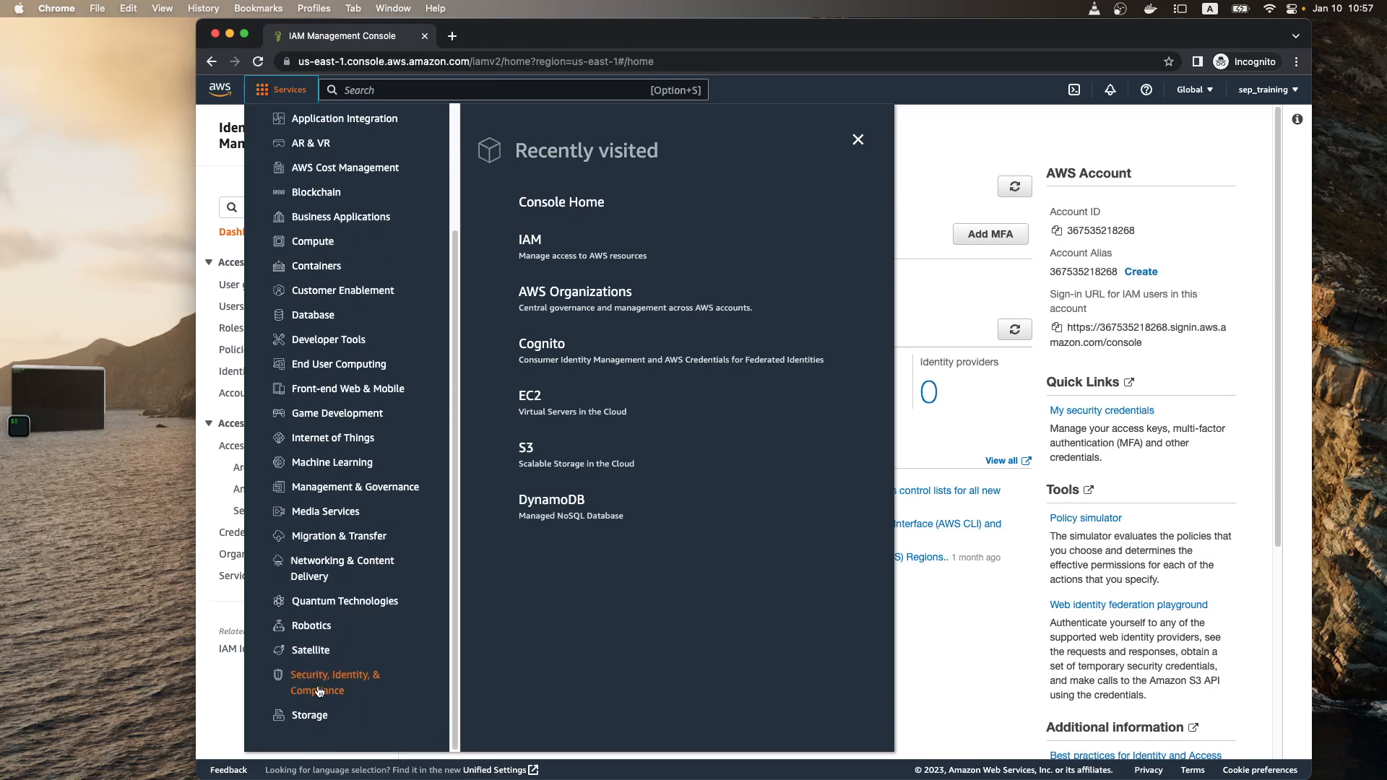
pyautogui.moveTo(345, 678)
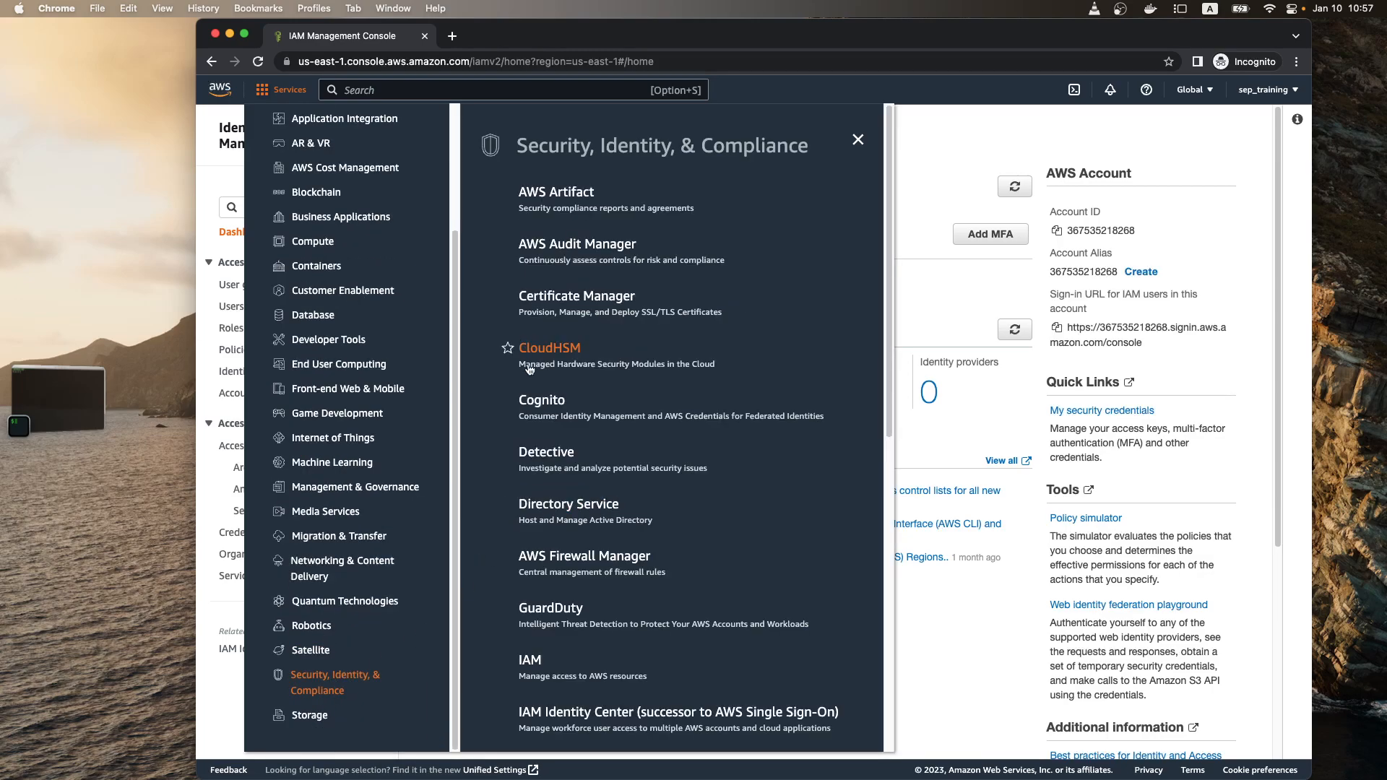
pyautogui.scroll(-3, 523, 354)
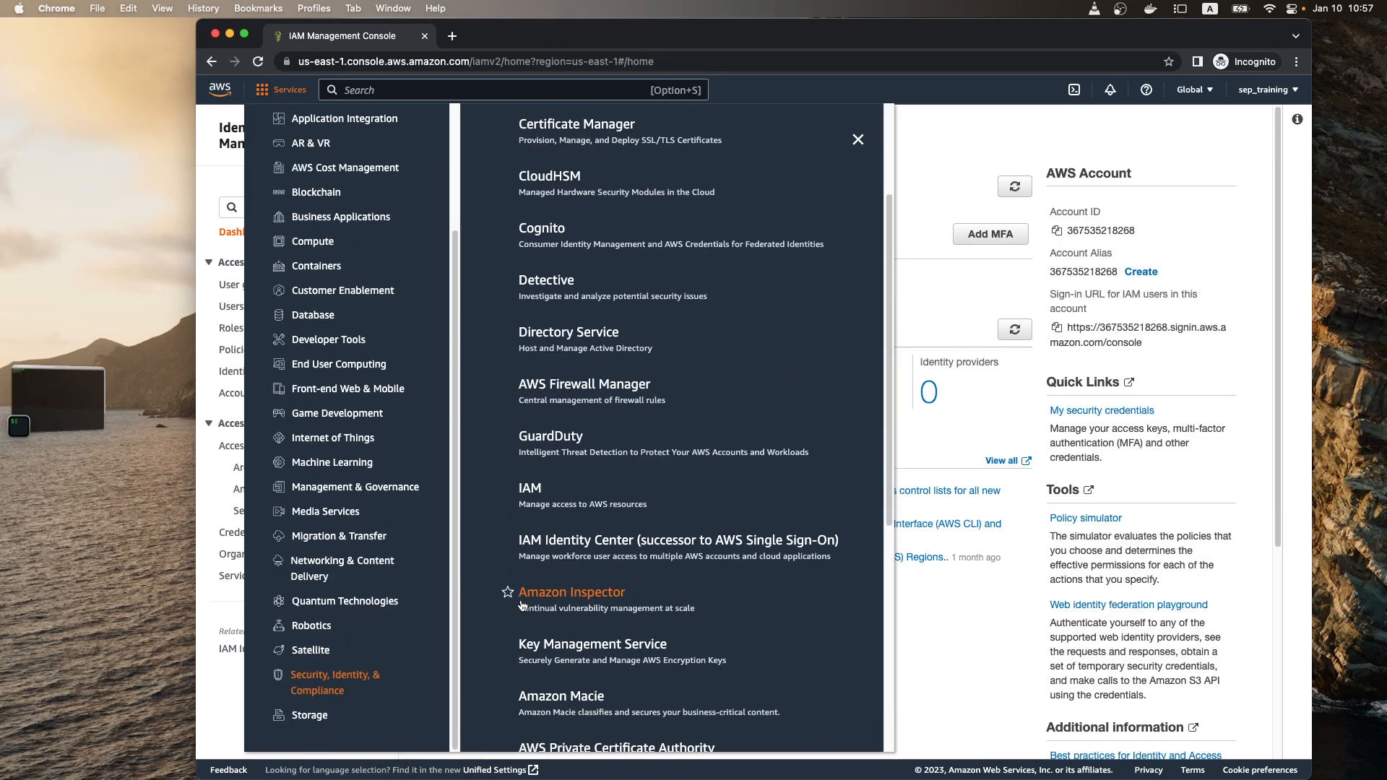
pyautogui.click(530, 500)
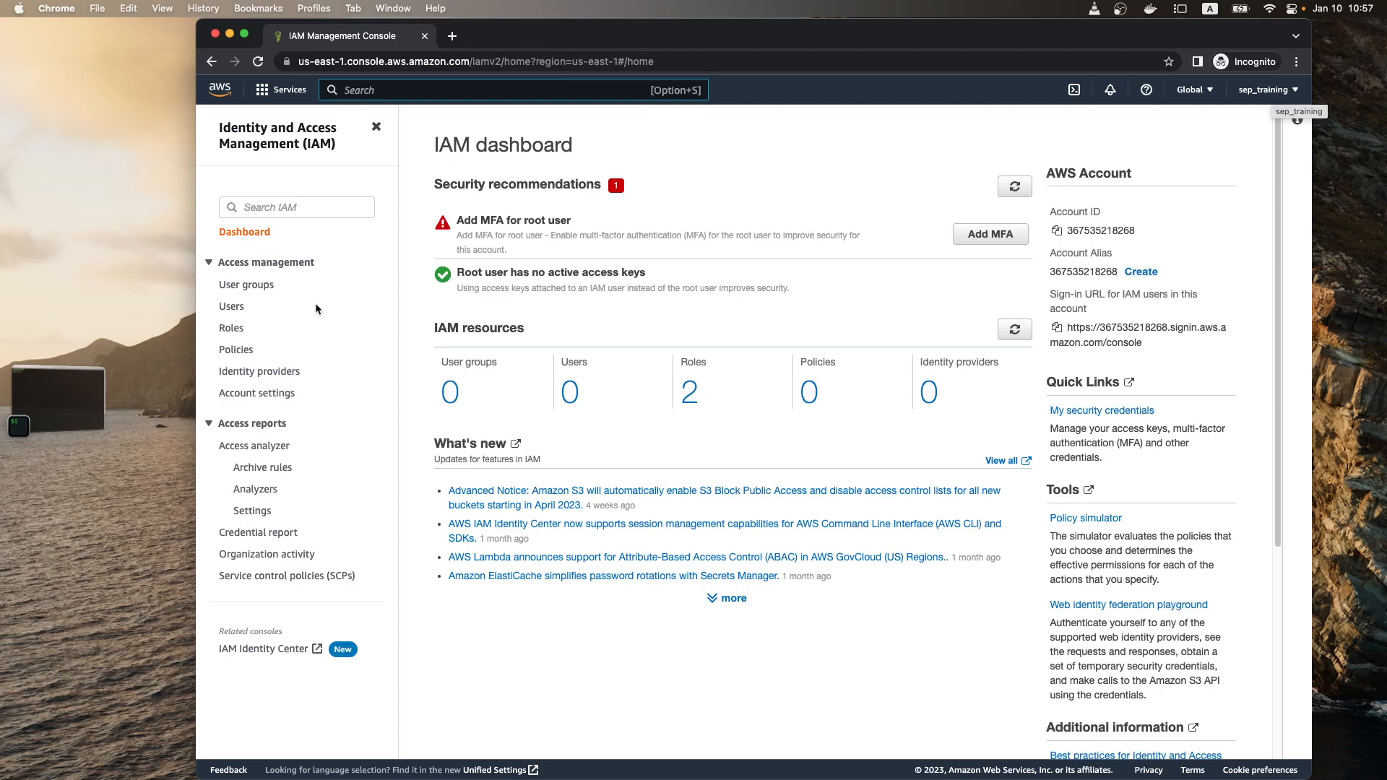
pyautogui.click(229, 309)
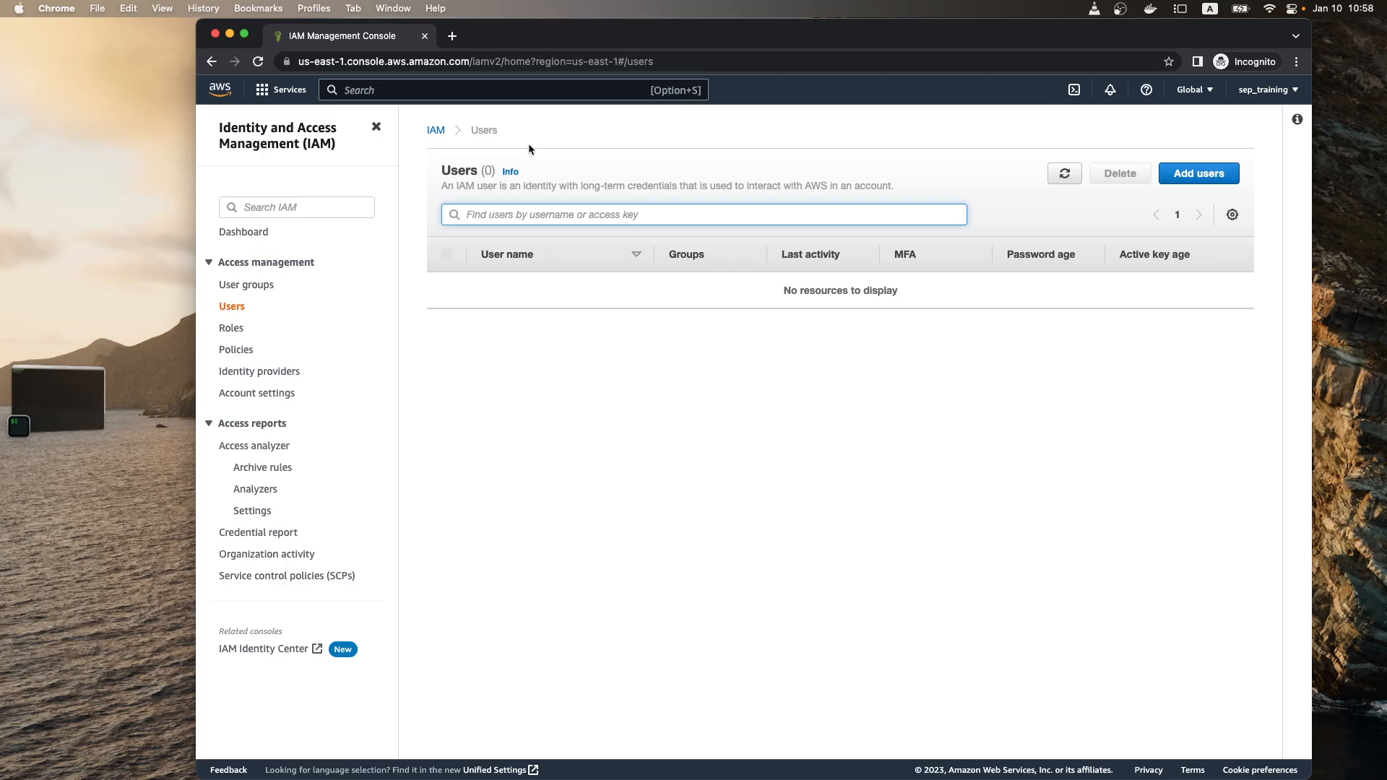
# Step: Search the services for "cogni", read Amazon Cognito's user pools description in a separate tab, and return to the IAM Users list
pyautogui.click(478, 90)
pyautogui.write('cogni')
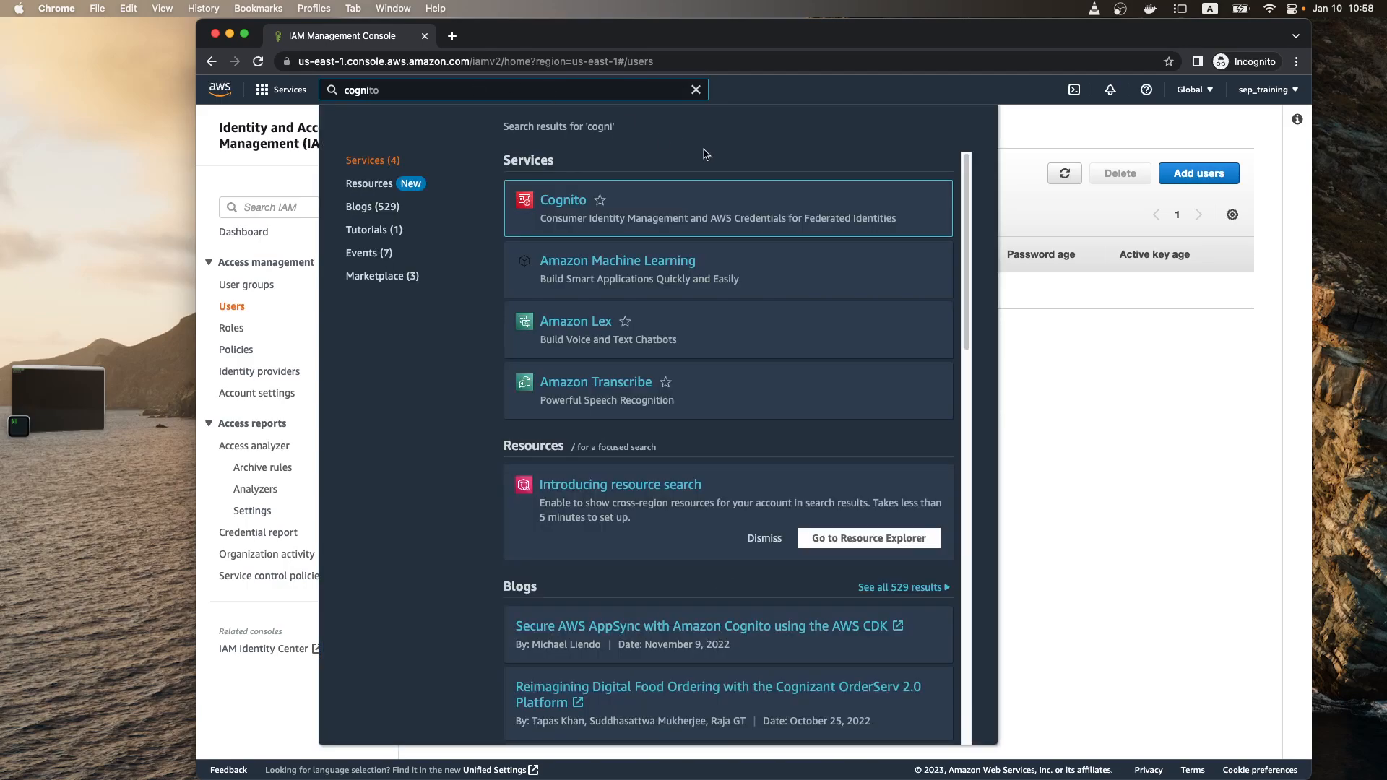
pyautogui.keyDown('super'); pyautogui.click(562, 206); pyautogui.keyUp('super')
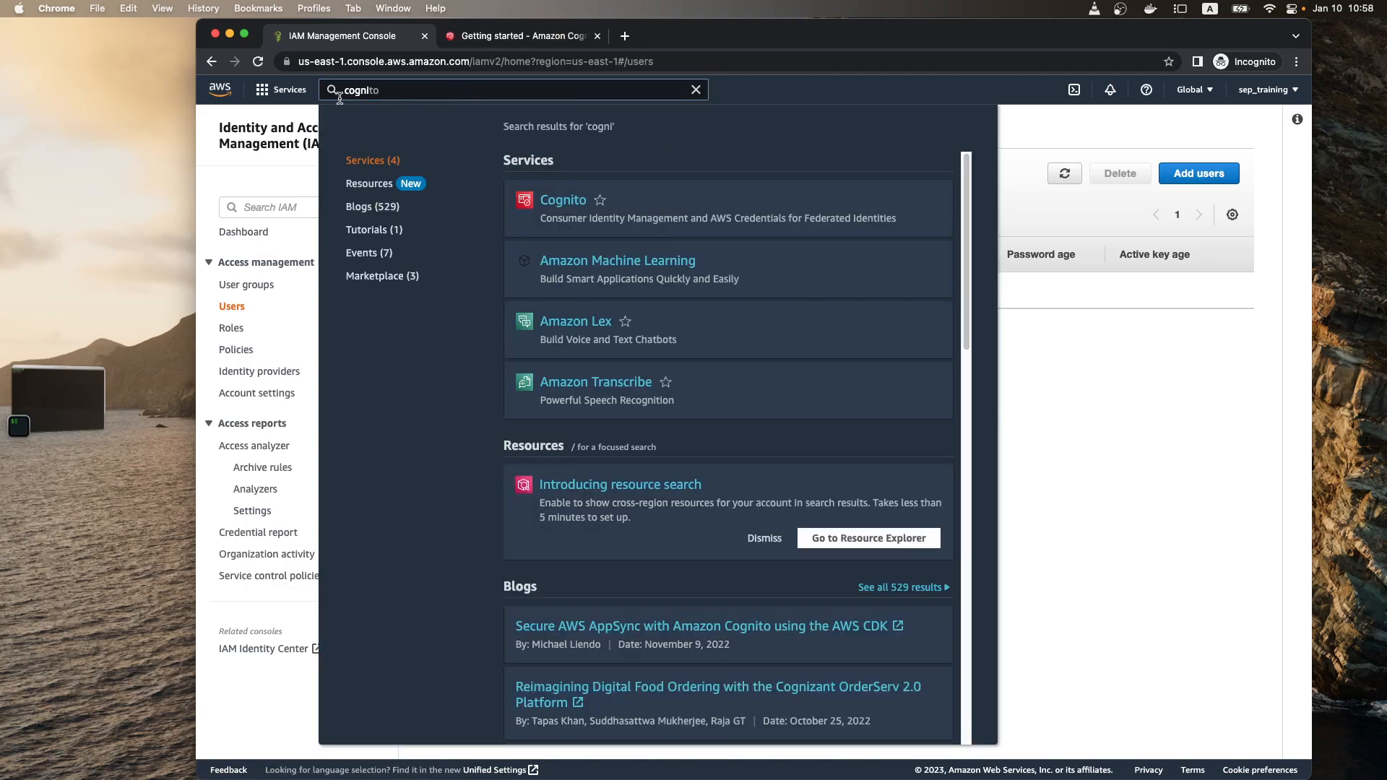
pyautogui.click(513, 39)
pyautogui.moveTo(647, 296); pyautogui.dragTo(952, 305)
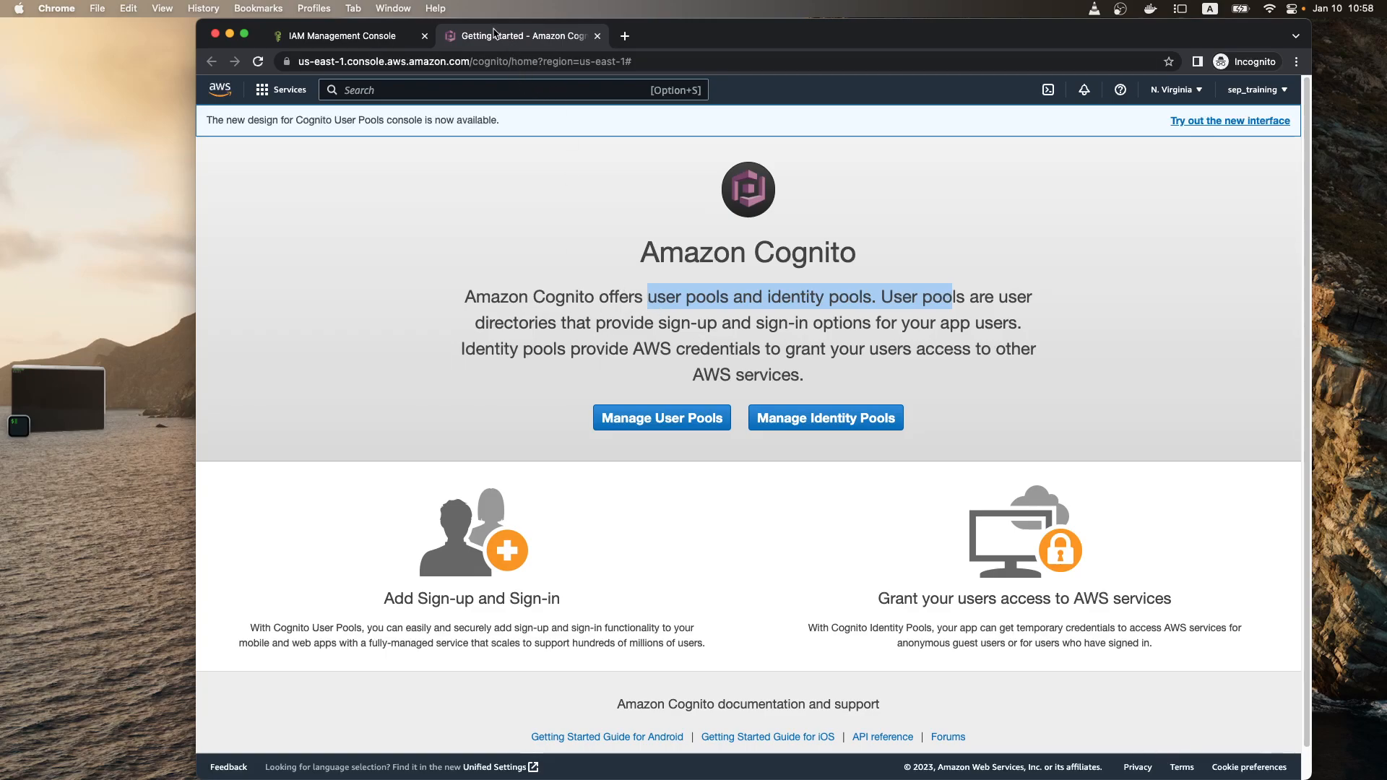
pyautogui.press('super+w')
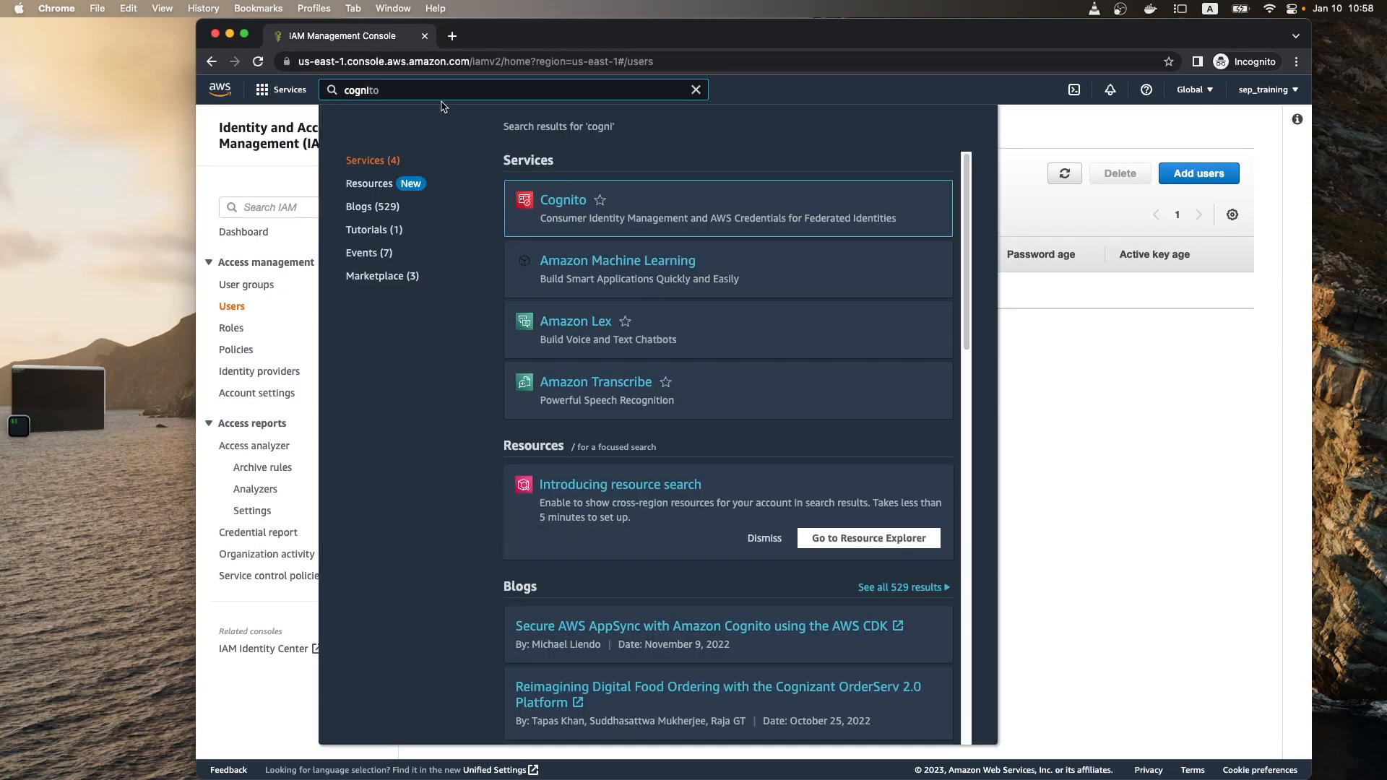
pyautogui.press('Escape')
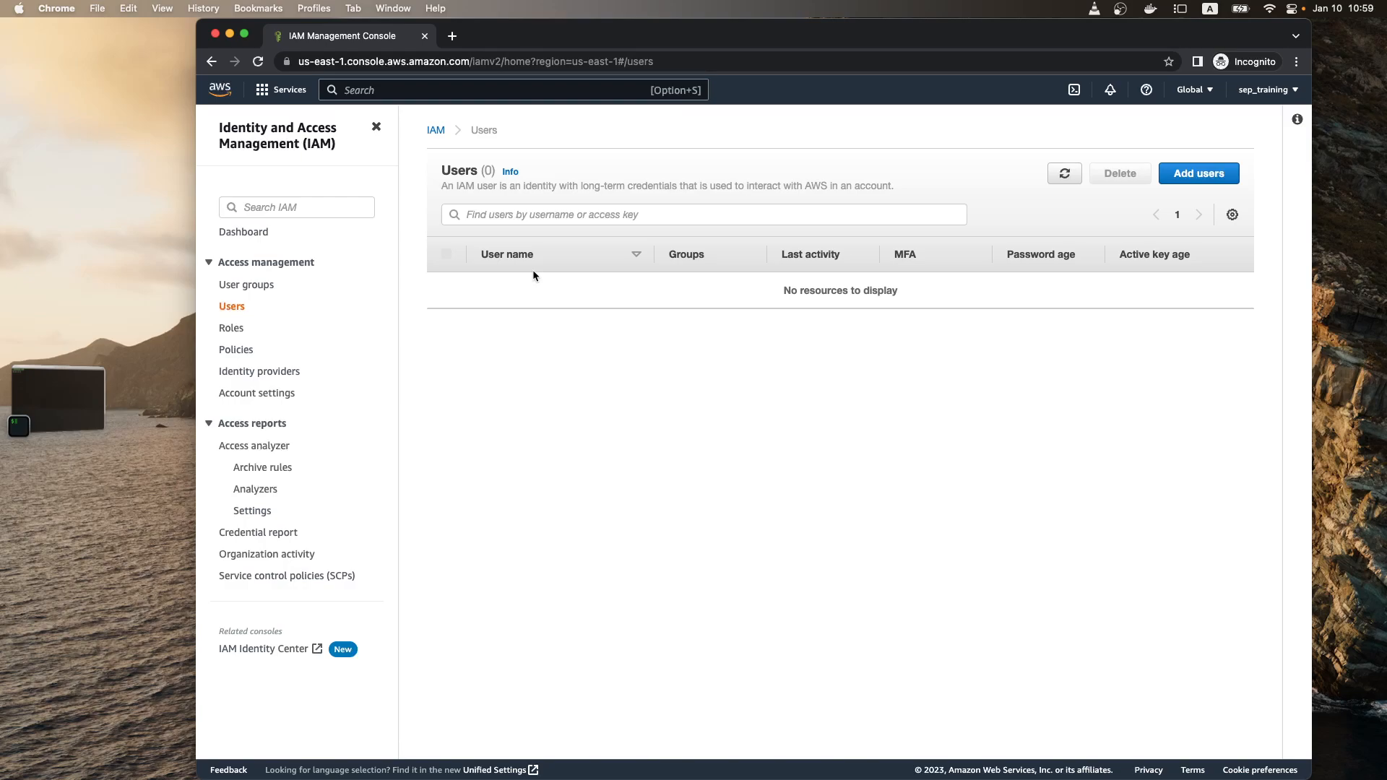
# Step: View the IAM Roles list and the AWS services overview, and return to the Users list
pyautogui.click(232, 330)
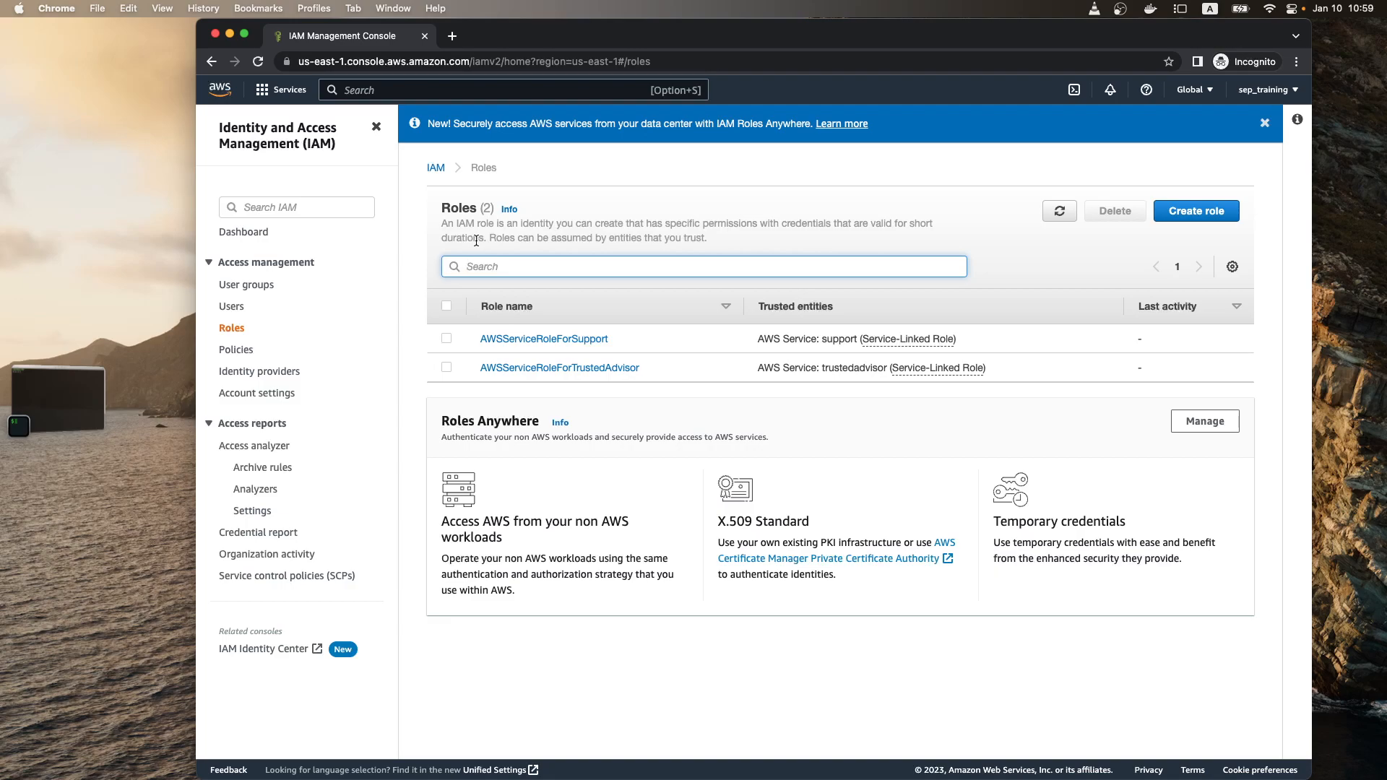
pyautogui.click(283, 90)
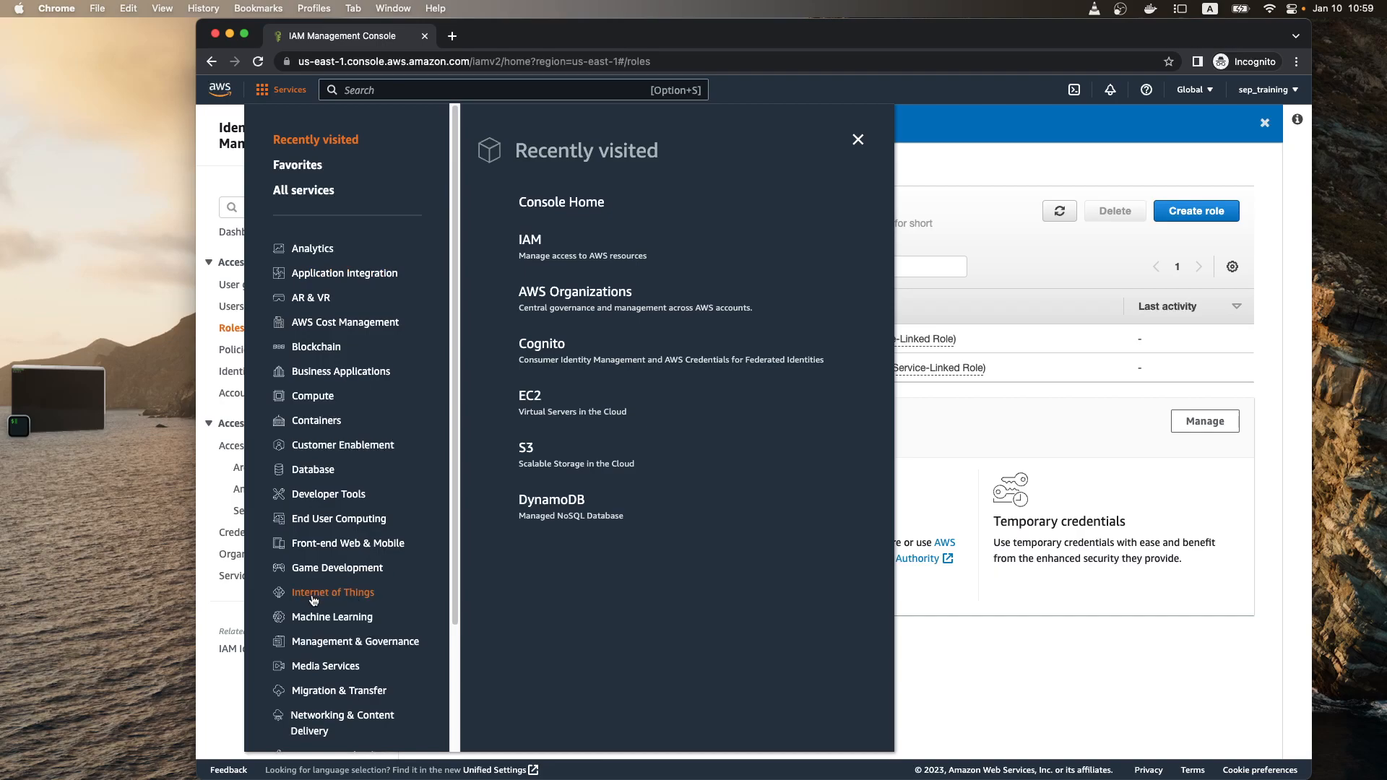
pyautogui.click(953, 406)
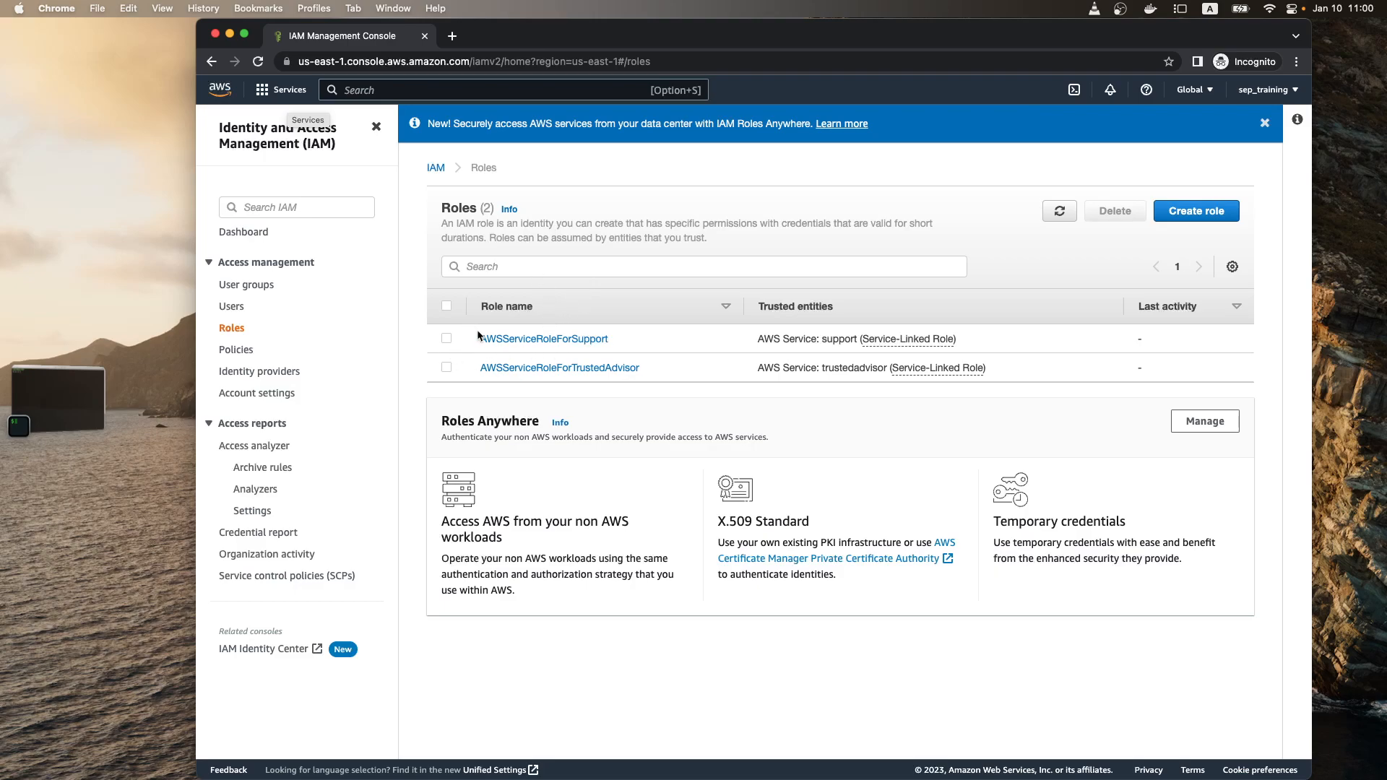
pyautogui.click(235, 309)
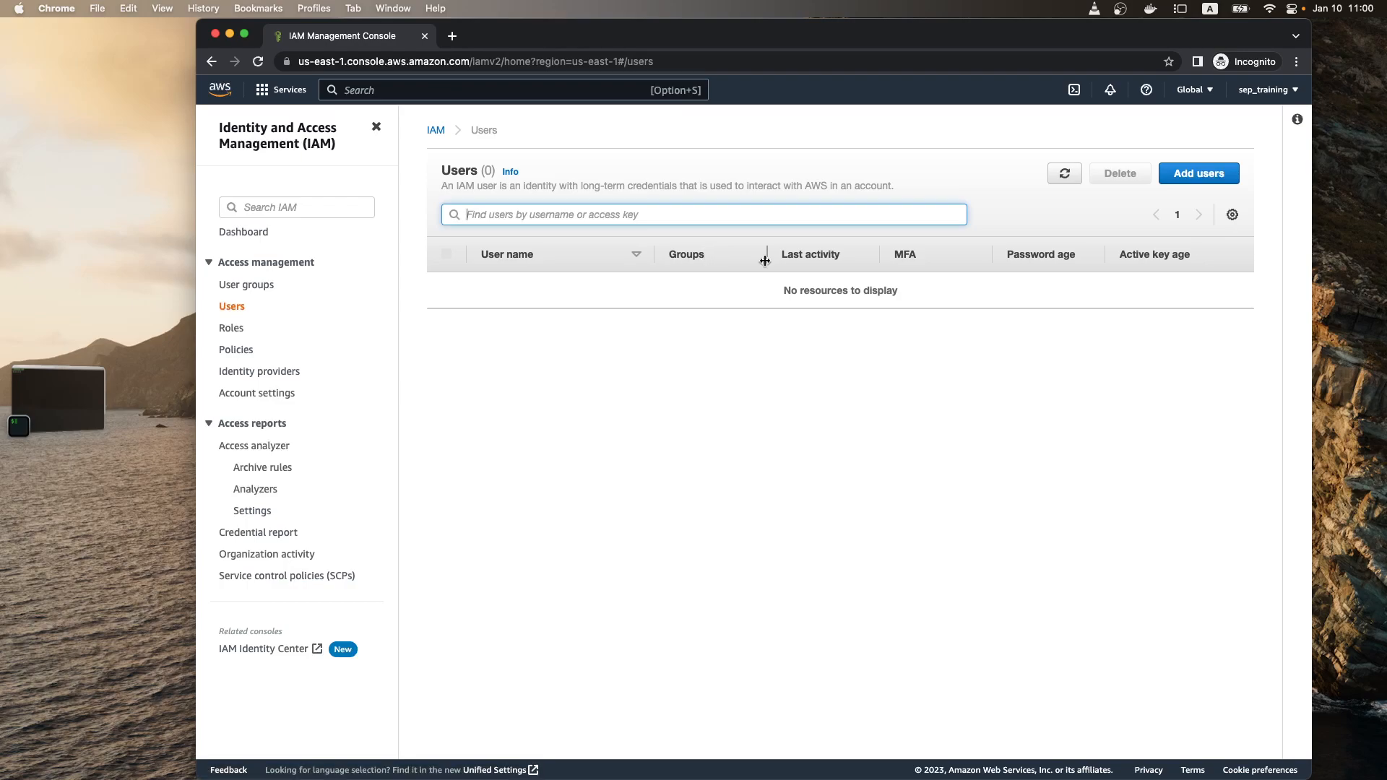
# Step: Open the IAM Policies list, select the AmazonRDSFullAccess policy and expand its JSON document
pyautogui.click(238, 354)
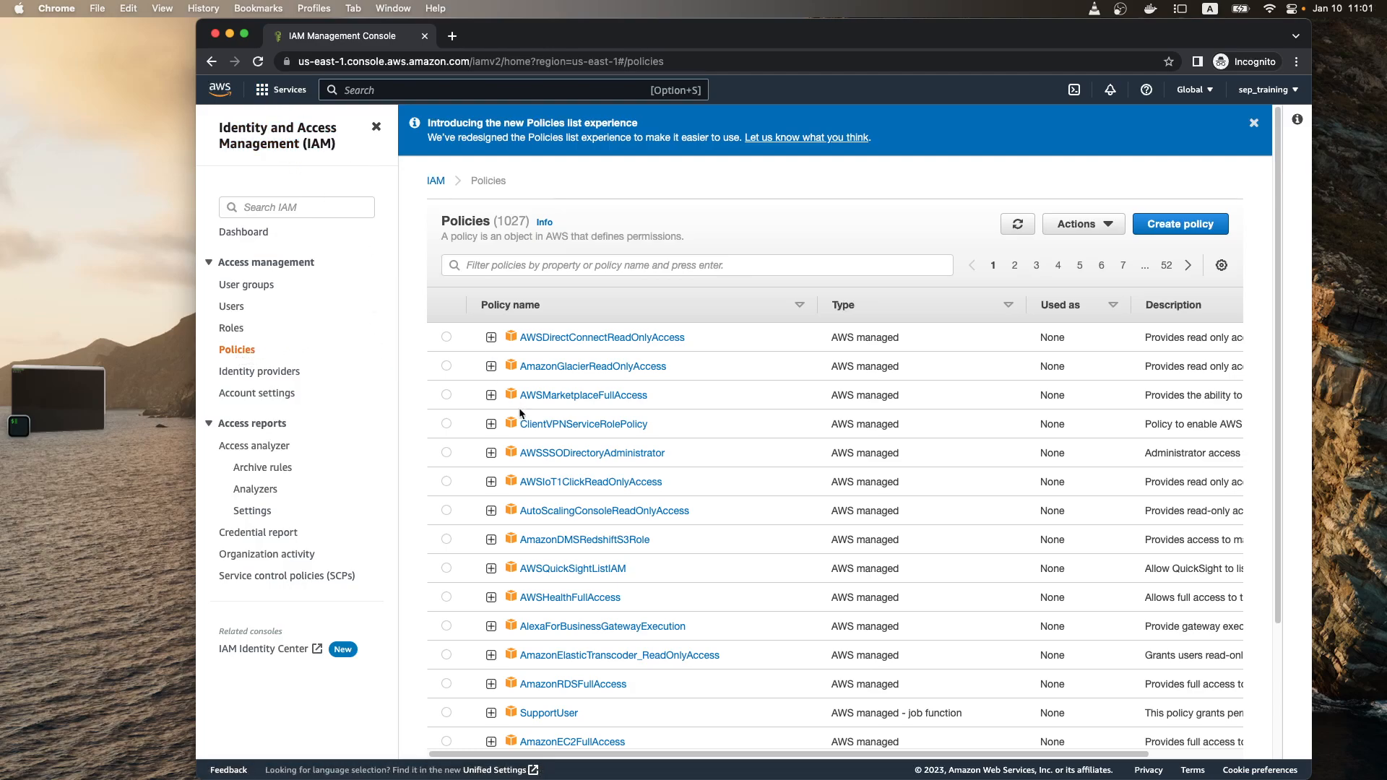
pyautogui.scroll(-2, 466, 547)
pyautogui.scroll(-1, 466, 547)
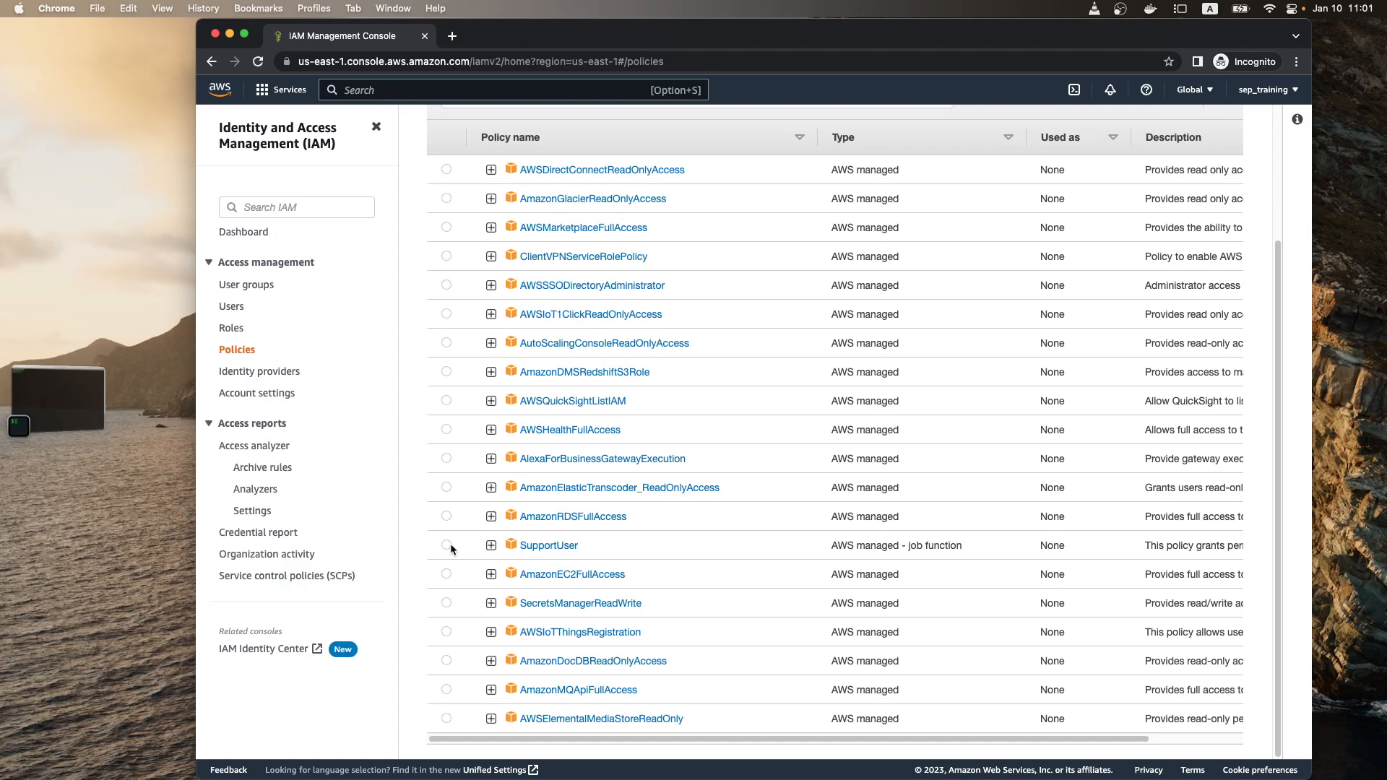
pyautogui.click(447, 516)
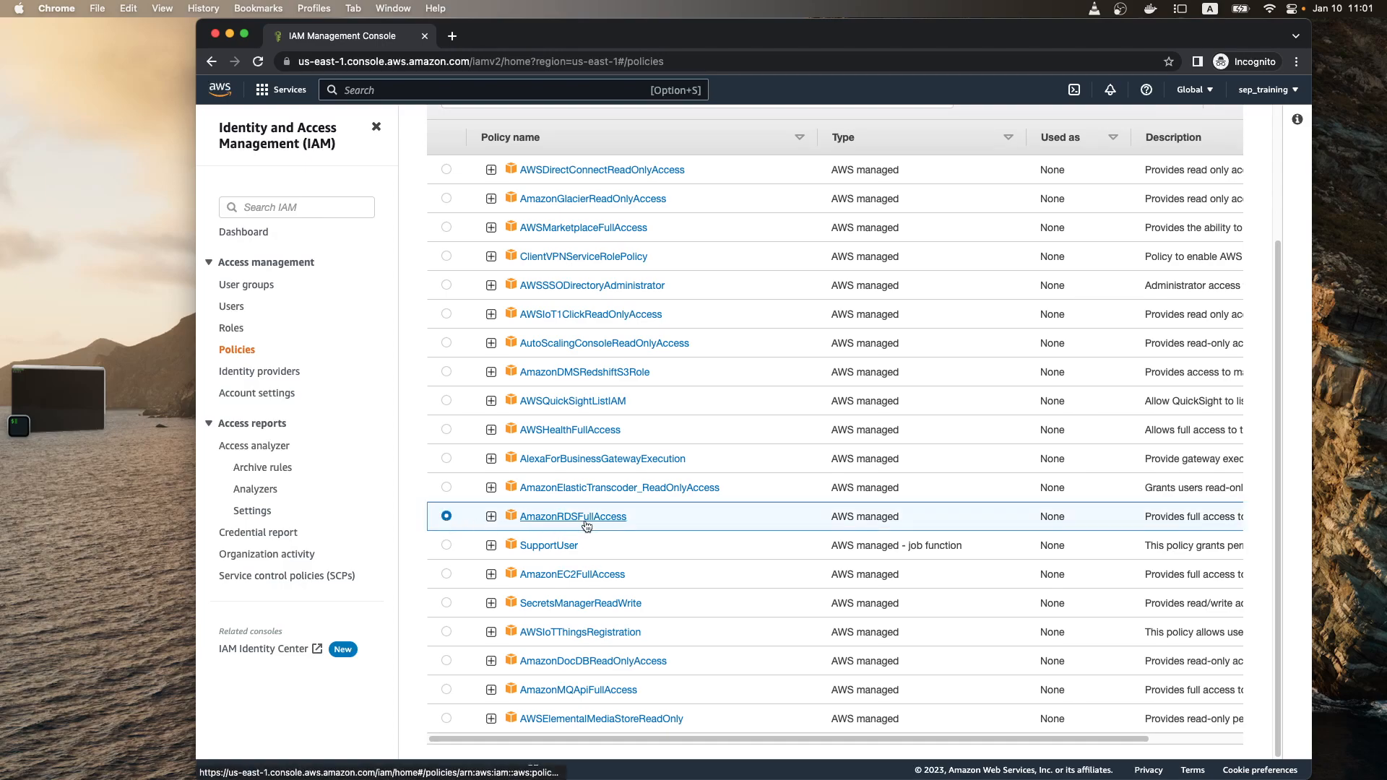
pyautogui.click(491, 516)
pyautogui.scroll(-3, 509, 525)
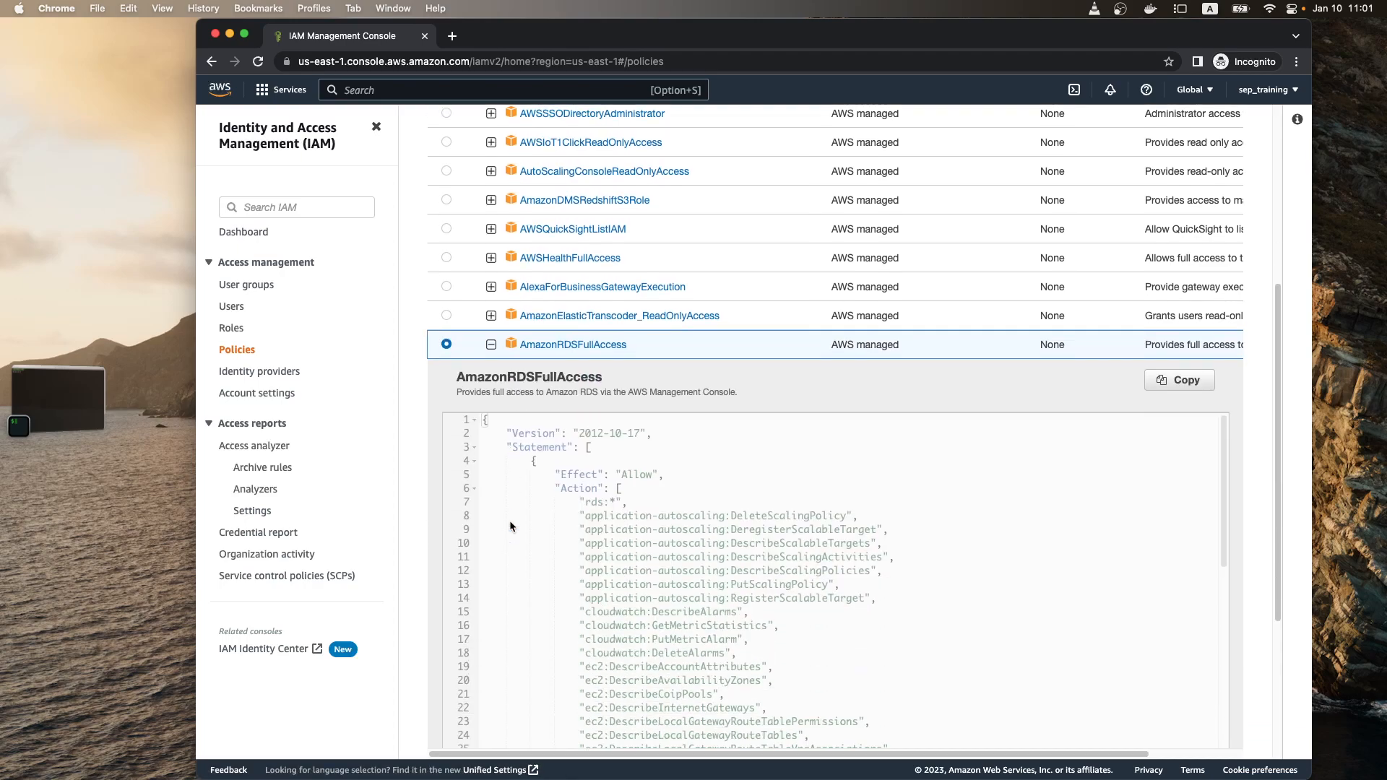
pyautogui.scroll(-1, 509, 526)
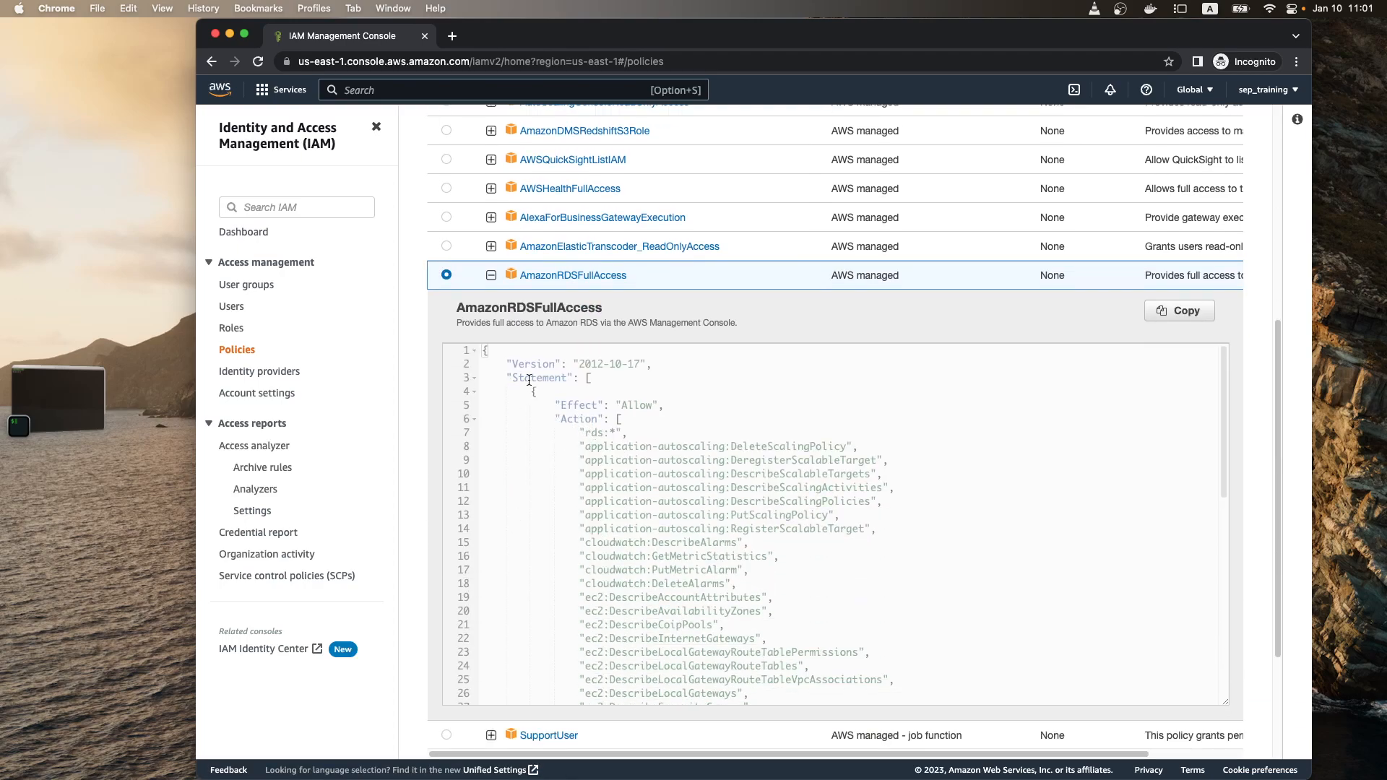
# Step: Examine the Effect value and the rds:* action in the first statement of the AmazonRDSFullAccess policy
pyautogui.moveTo(557, 406); pyautogui.dragTo(659, 406)
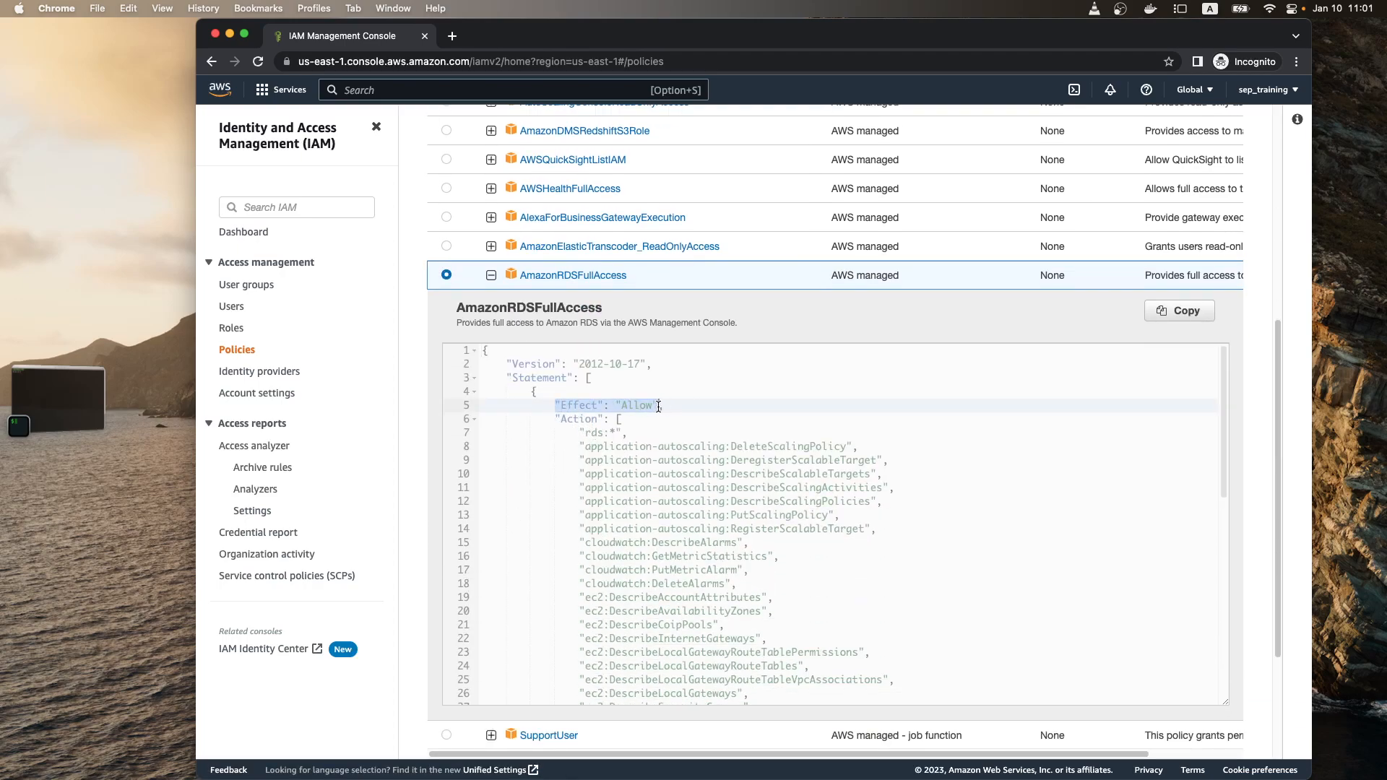
pyautogui.moveTo(556, 420); pyautogui.dragTo(633, 434)
pyautogui.click(613, 436)
pyautogui.click(598, 434)
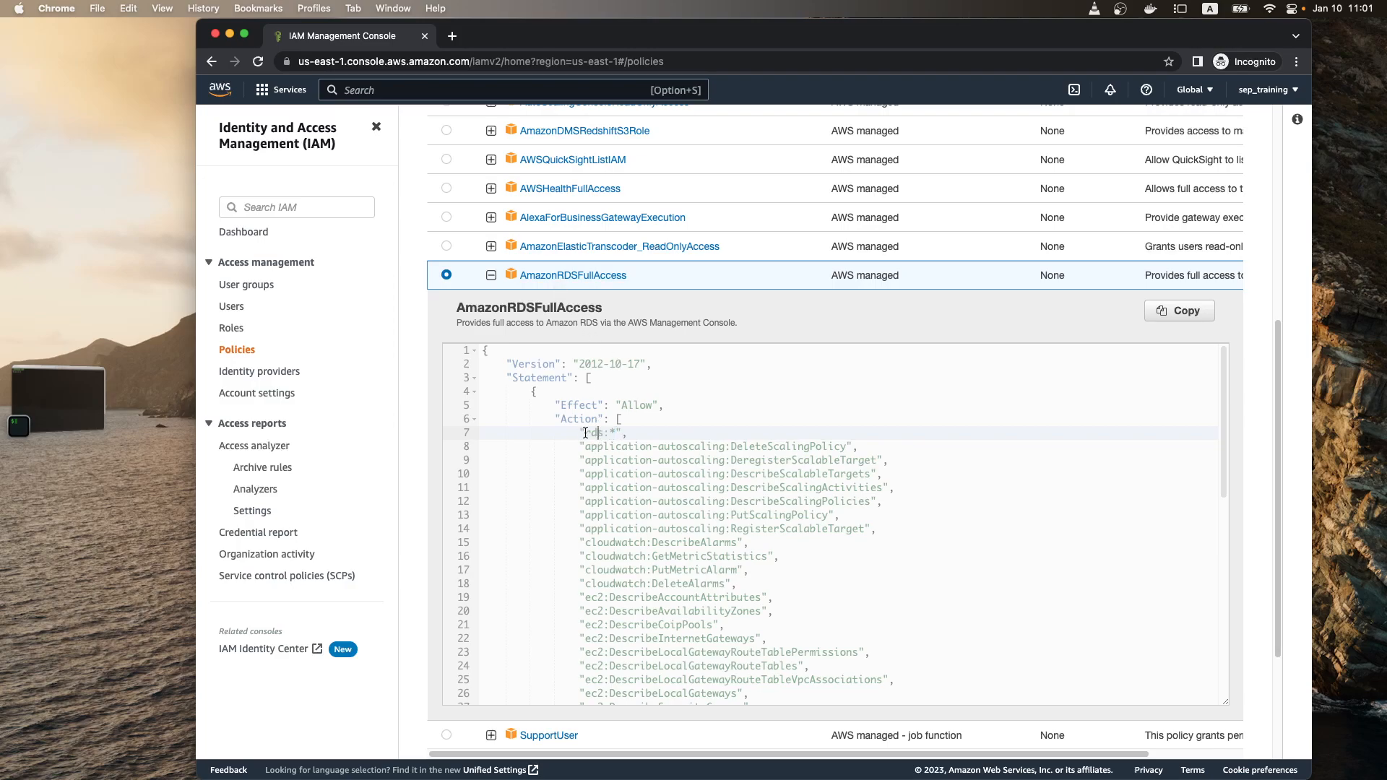
pyautogui.doubleClick(634, 408)
# Step: Examine the first statement's Resource entry and the two remaining Allow statements of AmazonRDSFullAccess, including the last one's Condition block
pyautogui.scroll(-10, 612, 437)
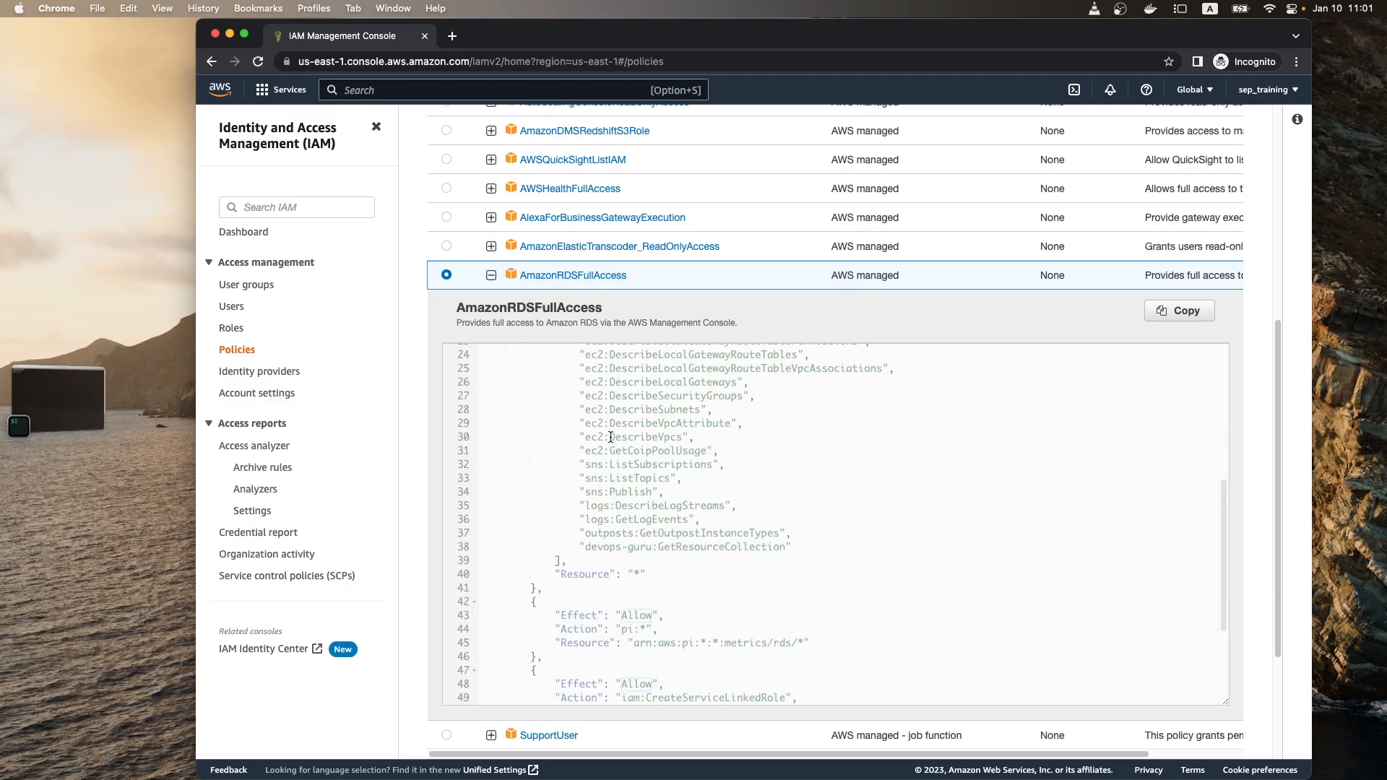
pyautogui.moveTo(555, 448); pyautogui.dragTo(666, 448)
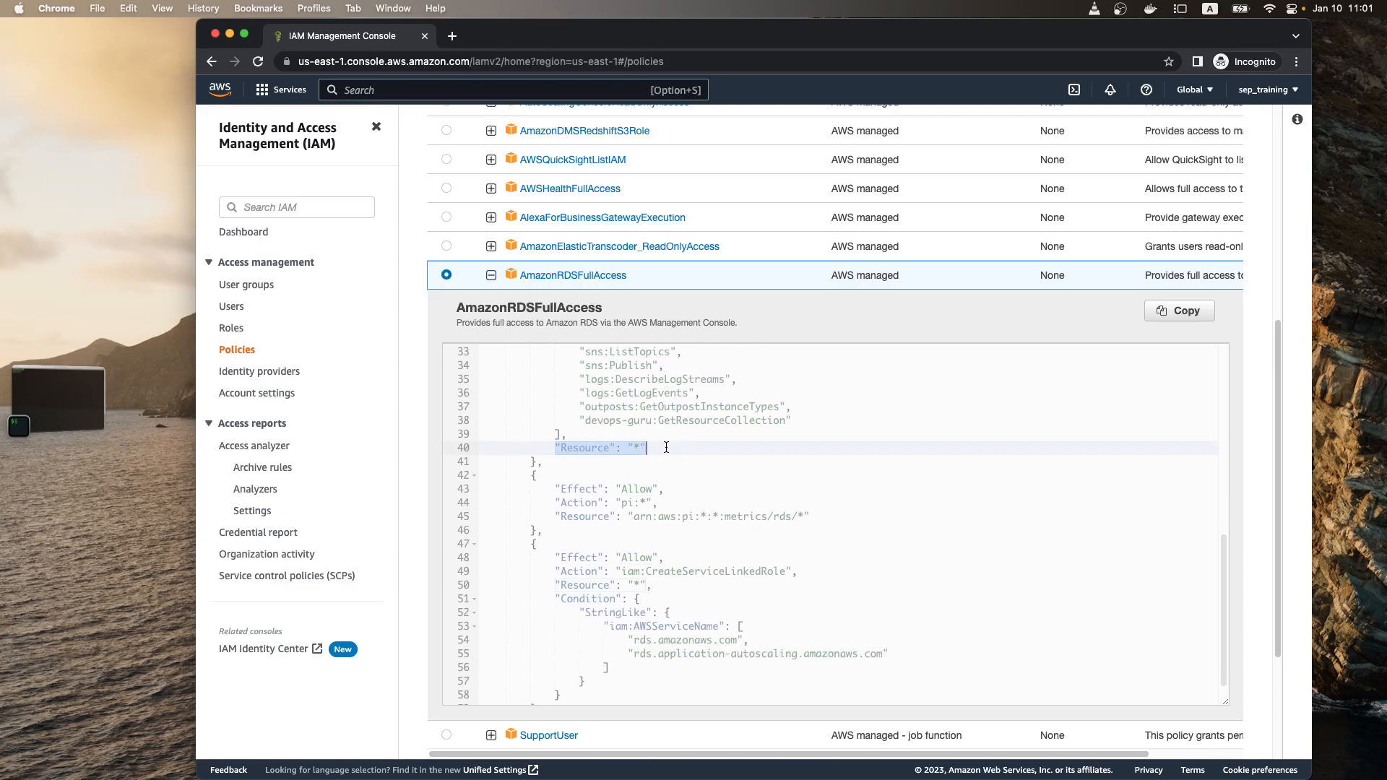
pyautogui.moveTo(554, 489); pyautogui.dragTo(726, 517)
pyautogui.moveTo(554, 557); pyautogui.dragTo(645, 690)
pyautogui.scroll(-2, 639, 655)
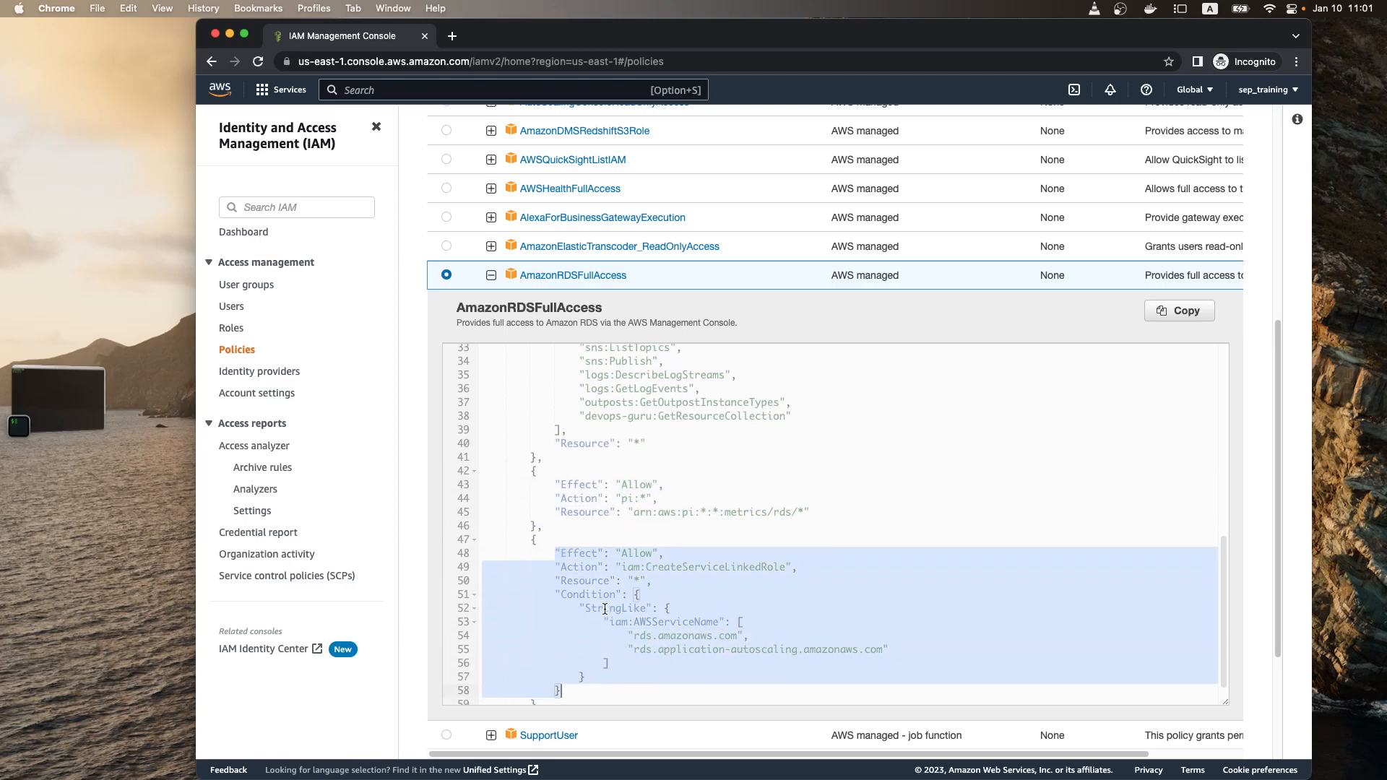
# Step: Highlight the rds:* action in AmazonRDSFullAccess and the application-autoscaling and cloudwatch actions listed below it
pyautogui.scroll(5, 615, 601)
pyautogui.scroll(5, 614, 601)
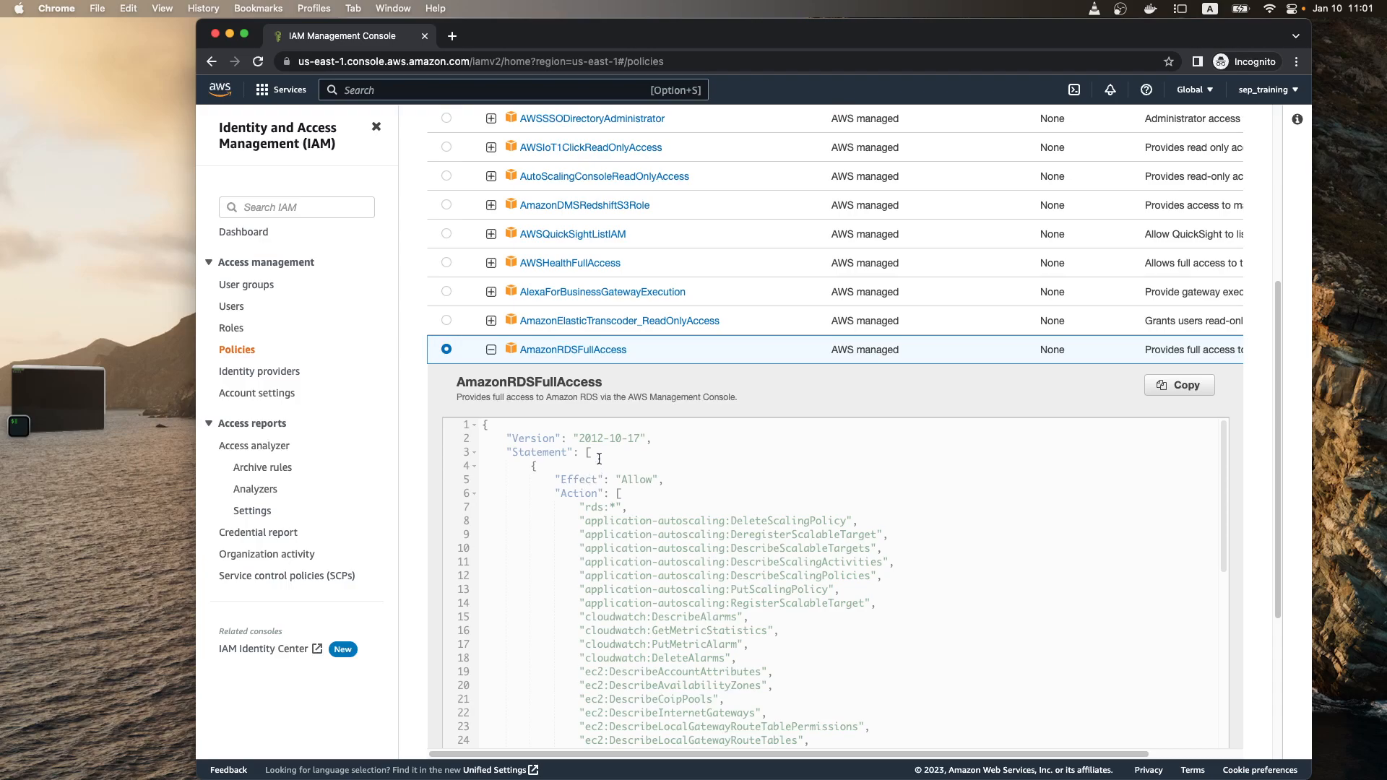
pyautogui.moveTo(580, 508); pyautogui.dragTo(622, 508)
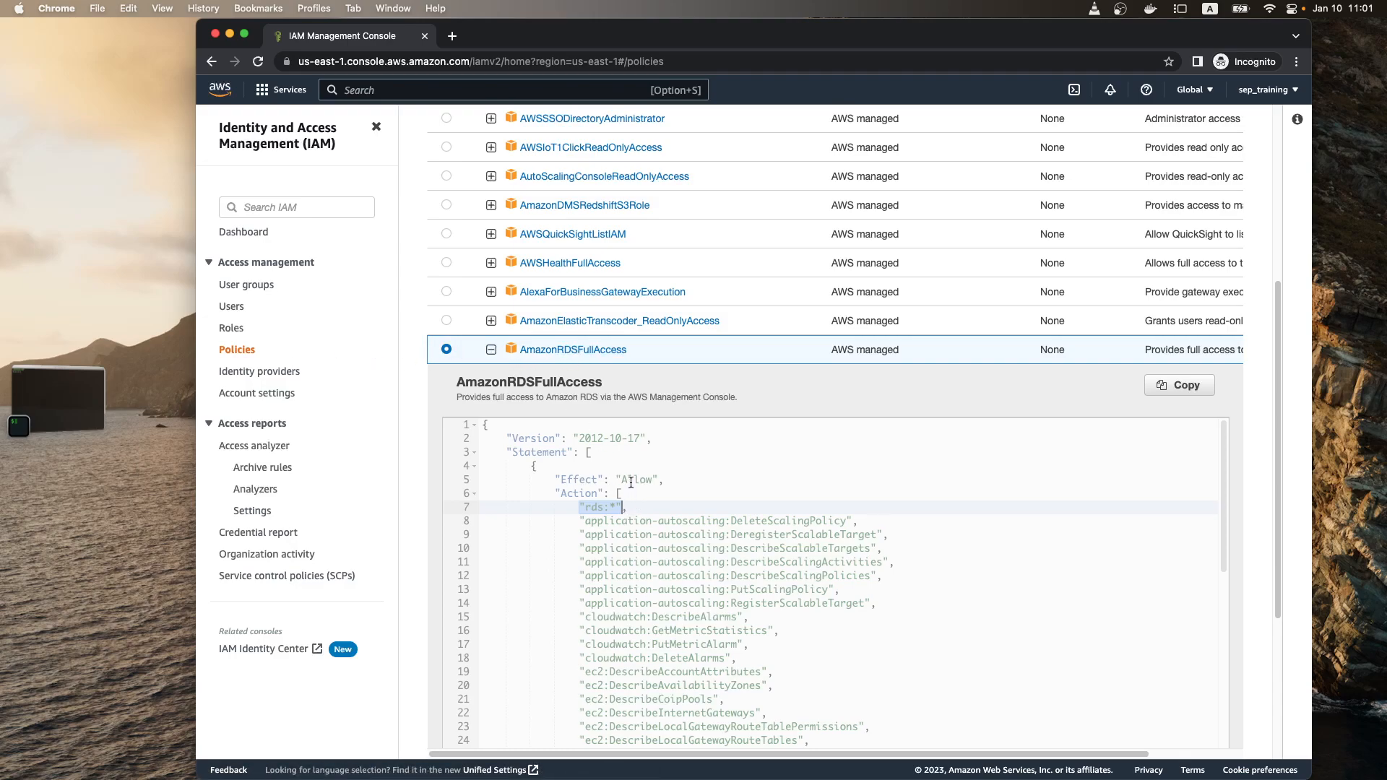
pyautogui.click(603, 535)
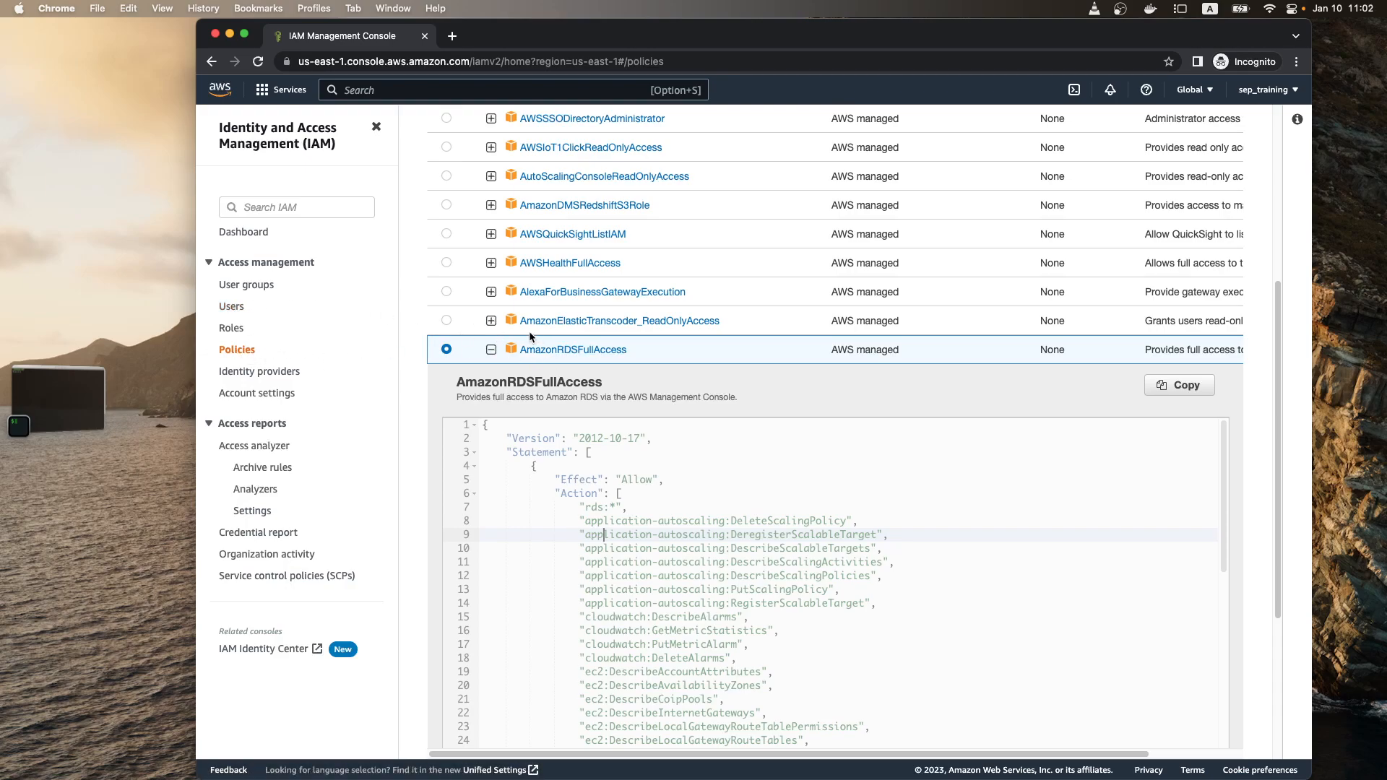
pyautogui.moveTo(599, 515); pyautogui.dragTo(610, 655)
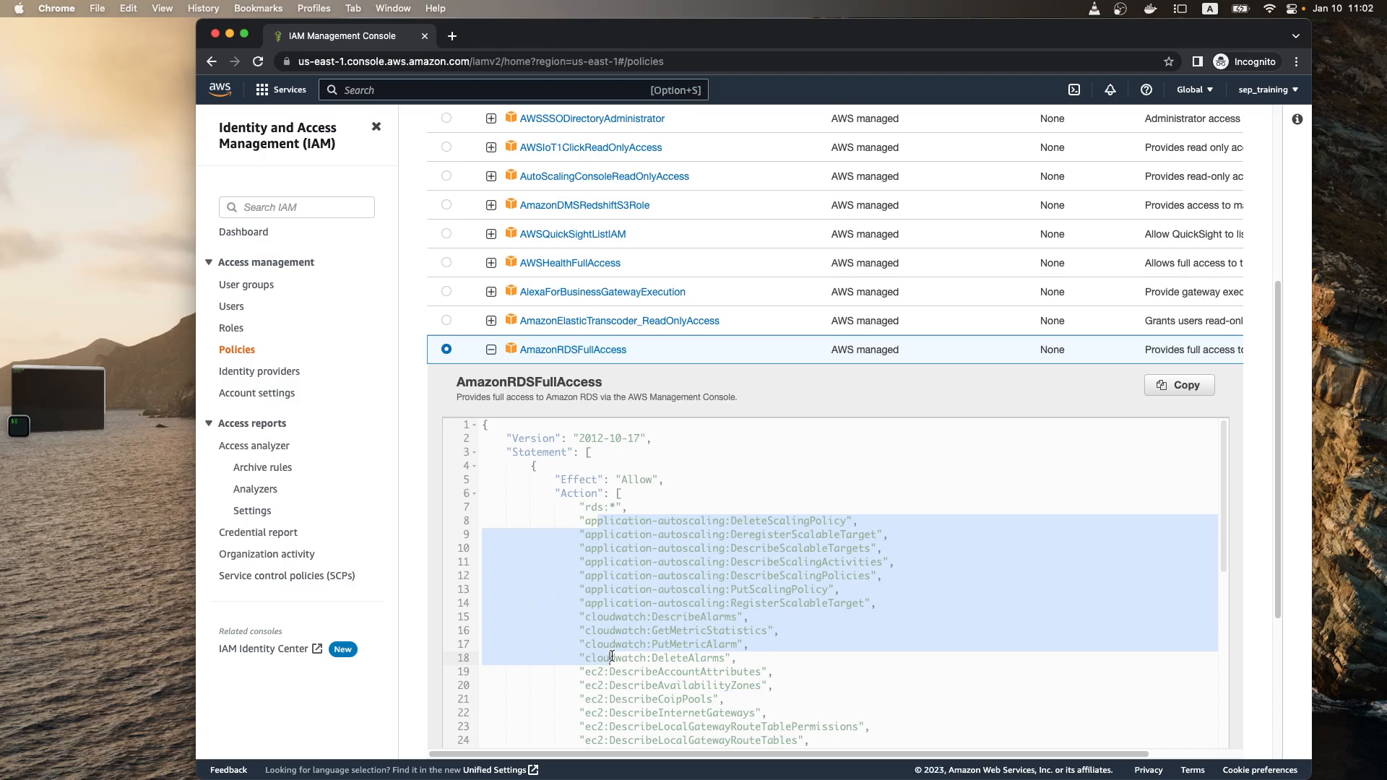
pyautogui.scroll(-8, 617, 657)
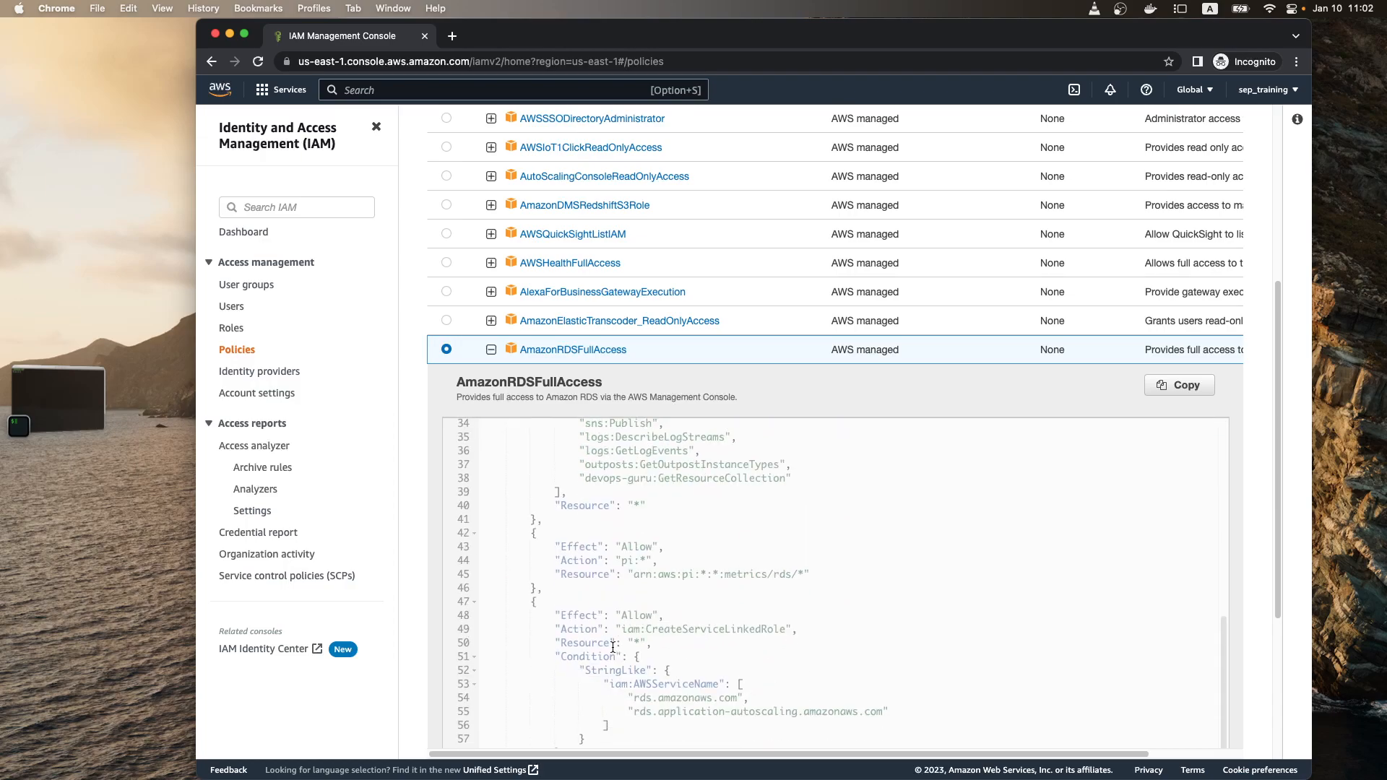
# Step: Collapse the AmazonRDSFullAccess document and expand the JSON of the AmazonEC2FullAccess policy
pyautogui.scroll(6, 607, 644)
pyautogui.scroll(2, 606, 643)
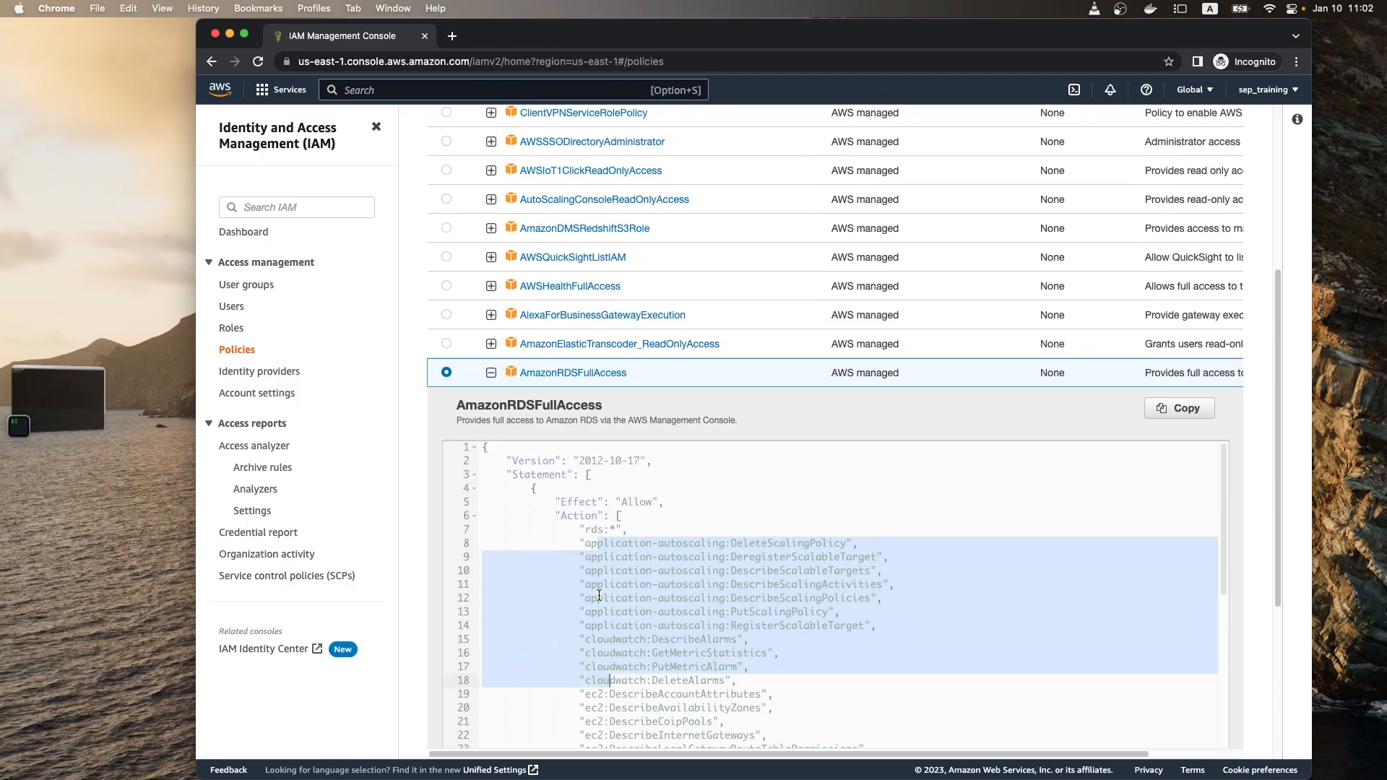
pyautogui.click(490, 374)
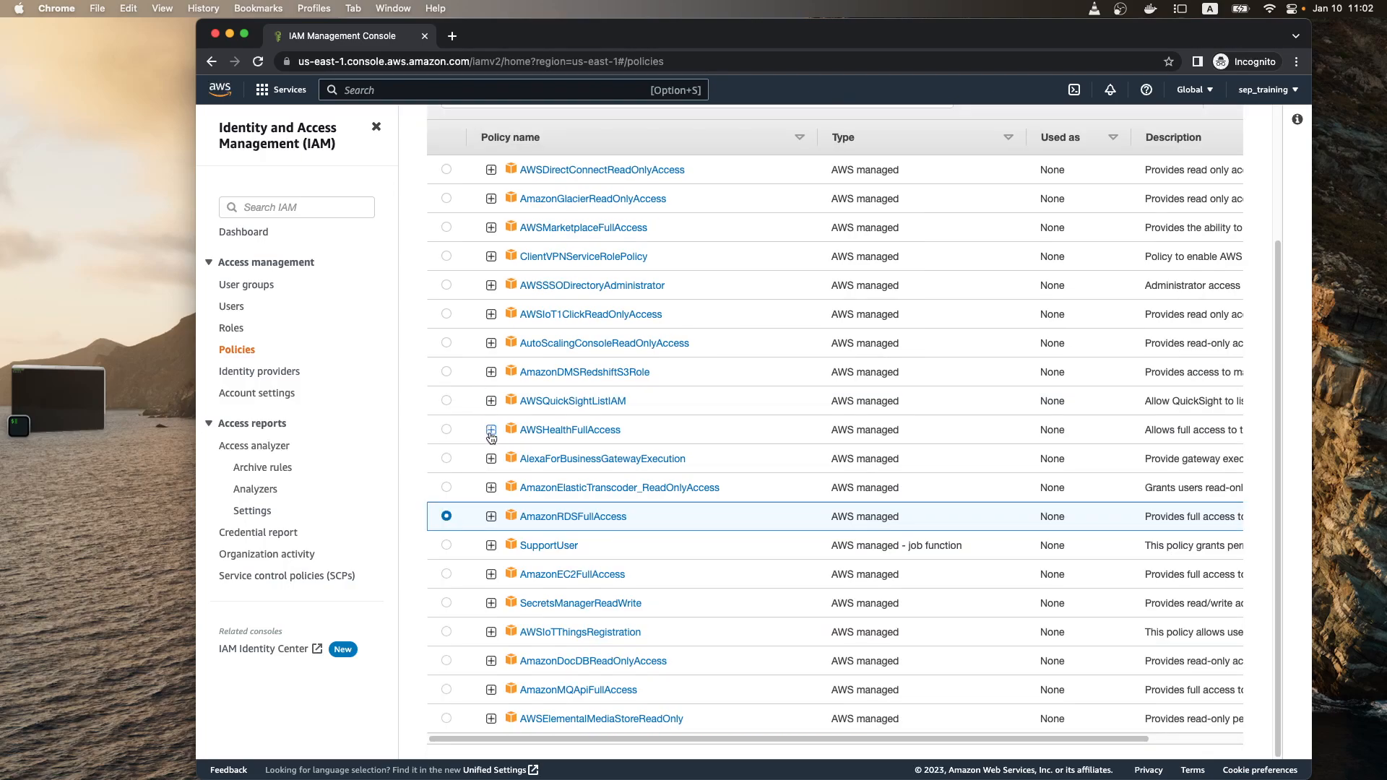
pyautogui.click(491, 574)
pyautogui.scroll(-1, 599, 516)
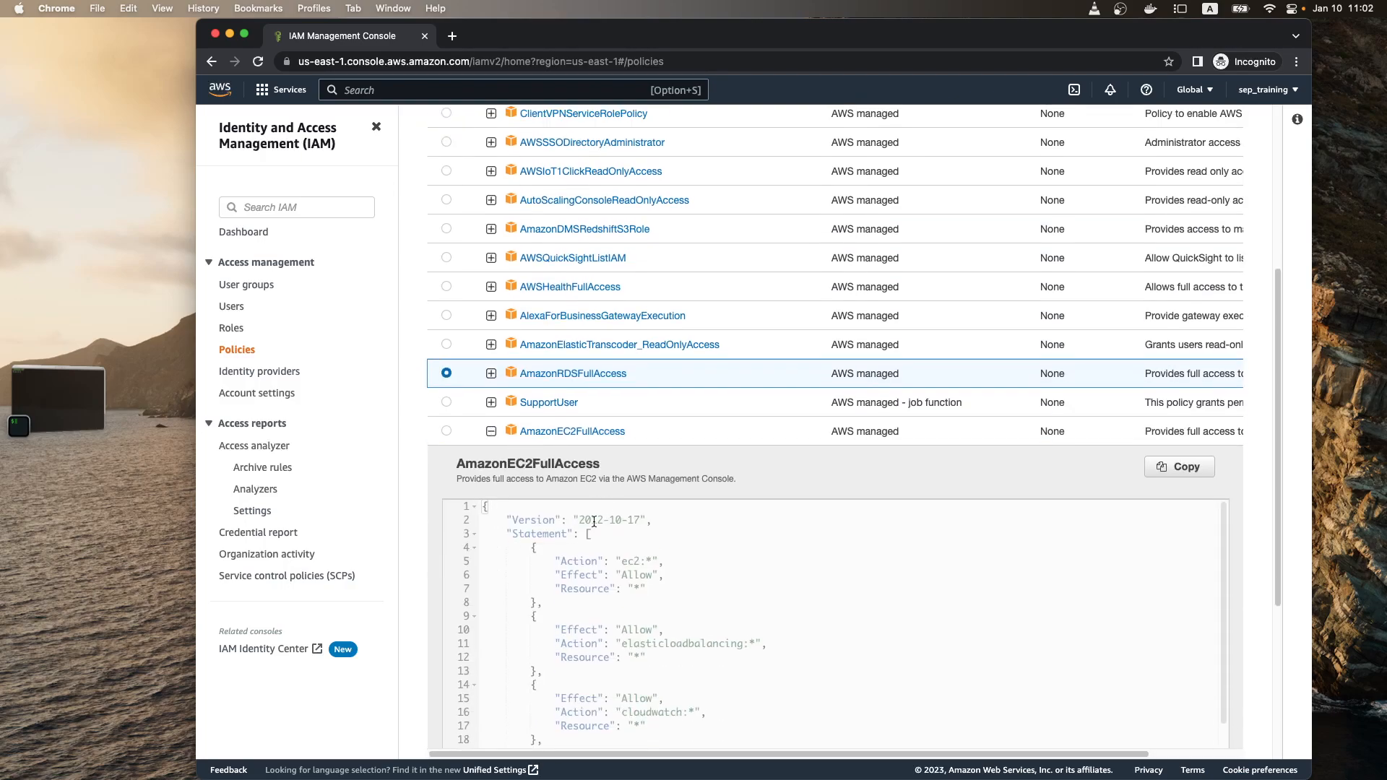
# Step: Examine the Action, Effect and Resource entries of the ec2:* statement in the AmazonEC2FullAccess policy
pyautogui.scroll(-2, 599, 553)
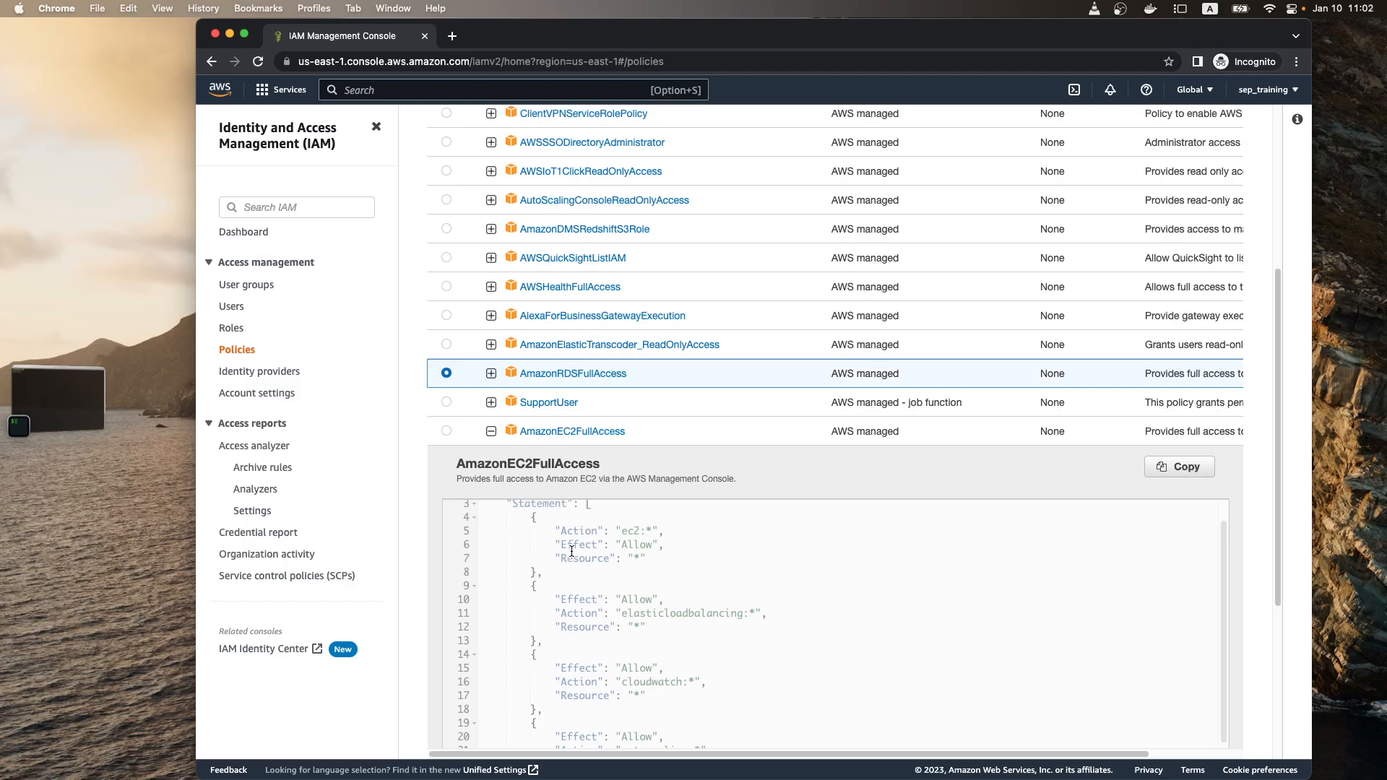
pyautogui.moveTo(549, 532); pyautogui.dragTo(676, 560)
pyautogui.scroll(3, 620, 576)
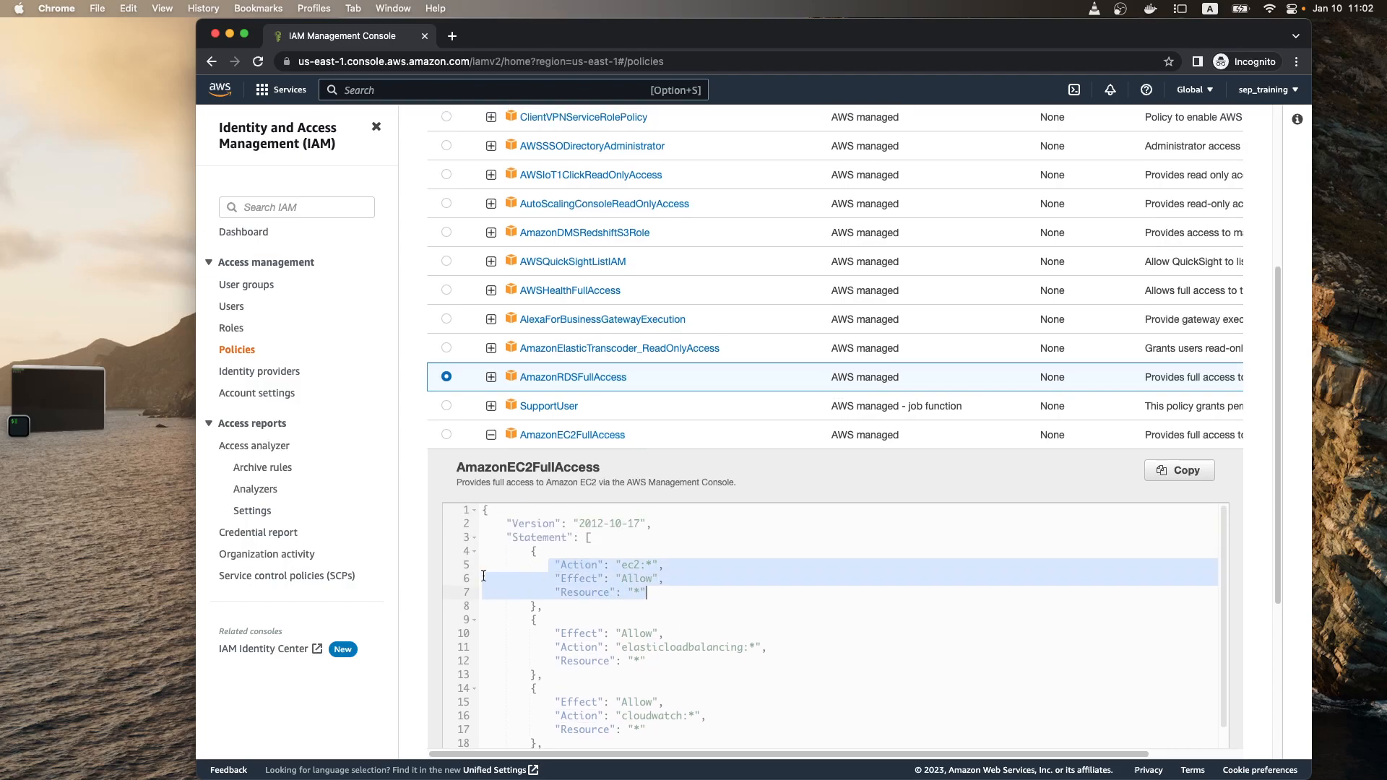
pyautogui.scroll(-3, 422, 572)
pyautogui.click(589, 516)
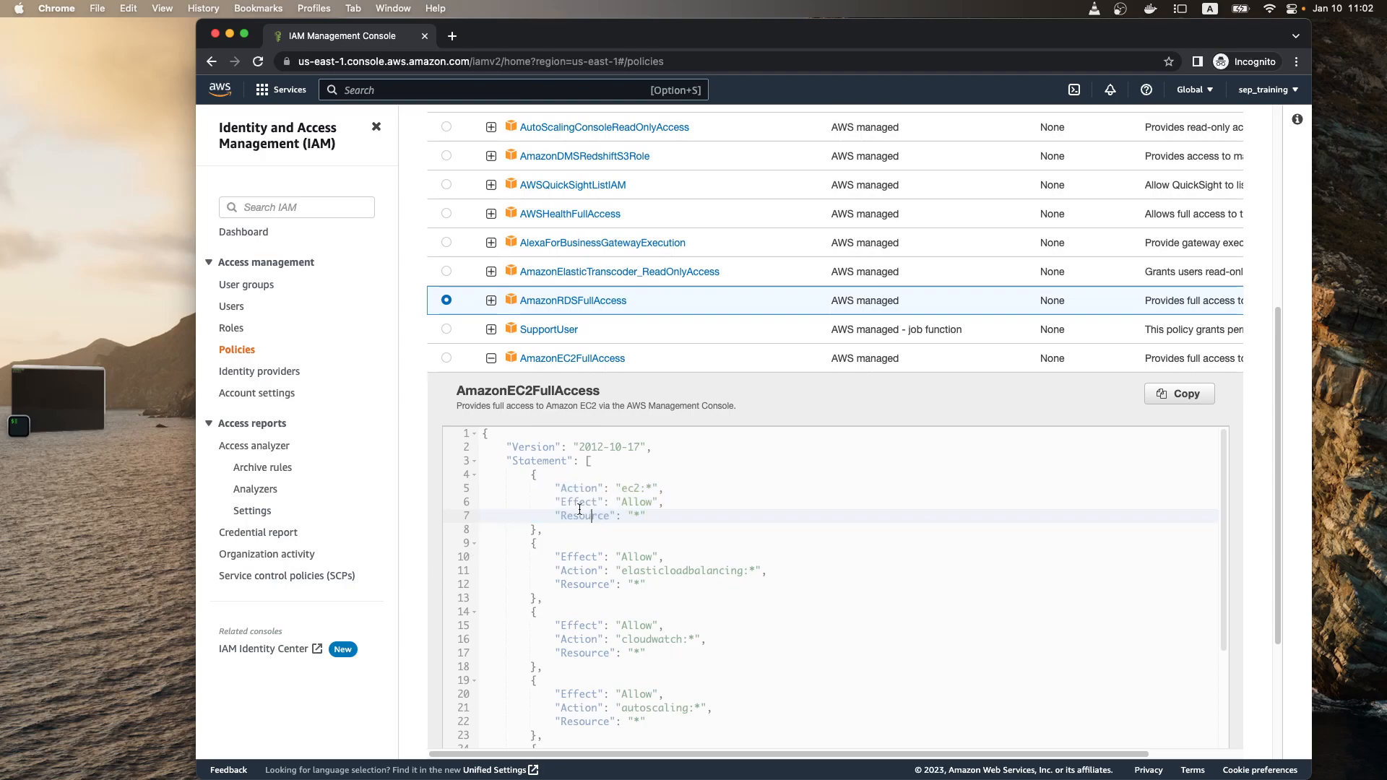
# Step: Highlight the Resource, Action and Effect lines of the ec2:* statement in turn
pyautogui.moveTo(556, 515); pyautogui.dragTo(666, 517)
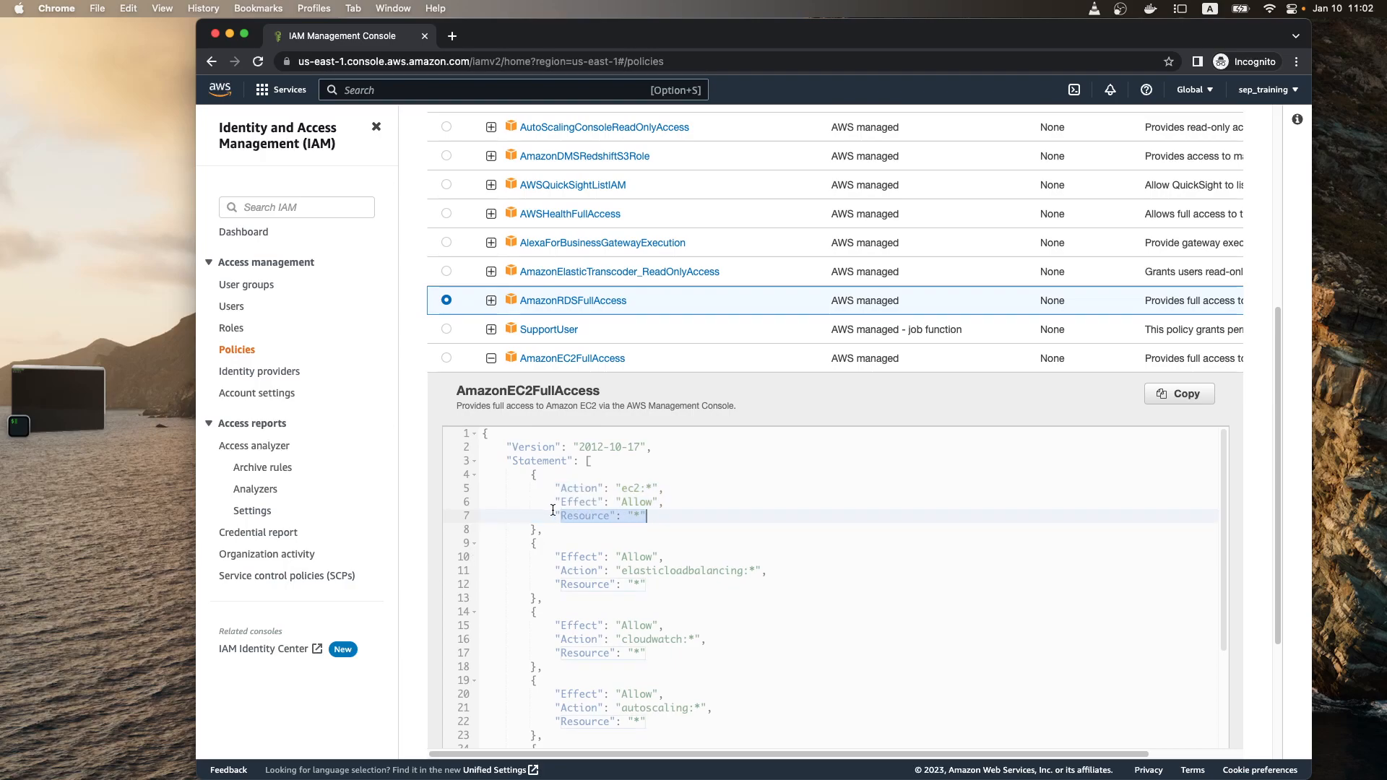
pyautogui.click(569, 489)
pyautogui.moveTo(557, 489); pyautogui.dragTo(690, 491)
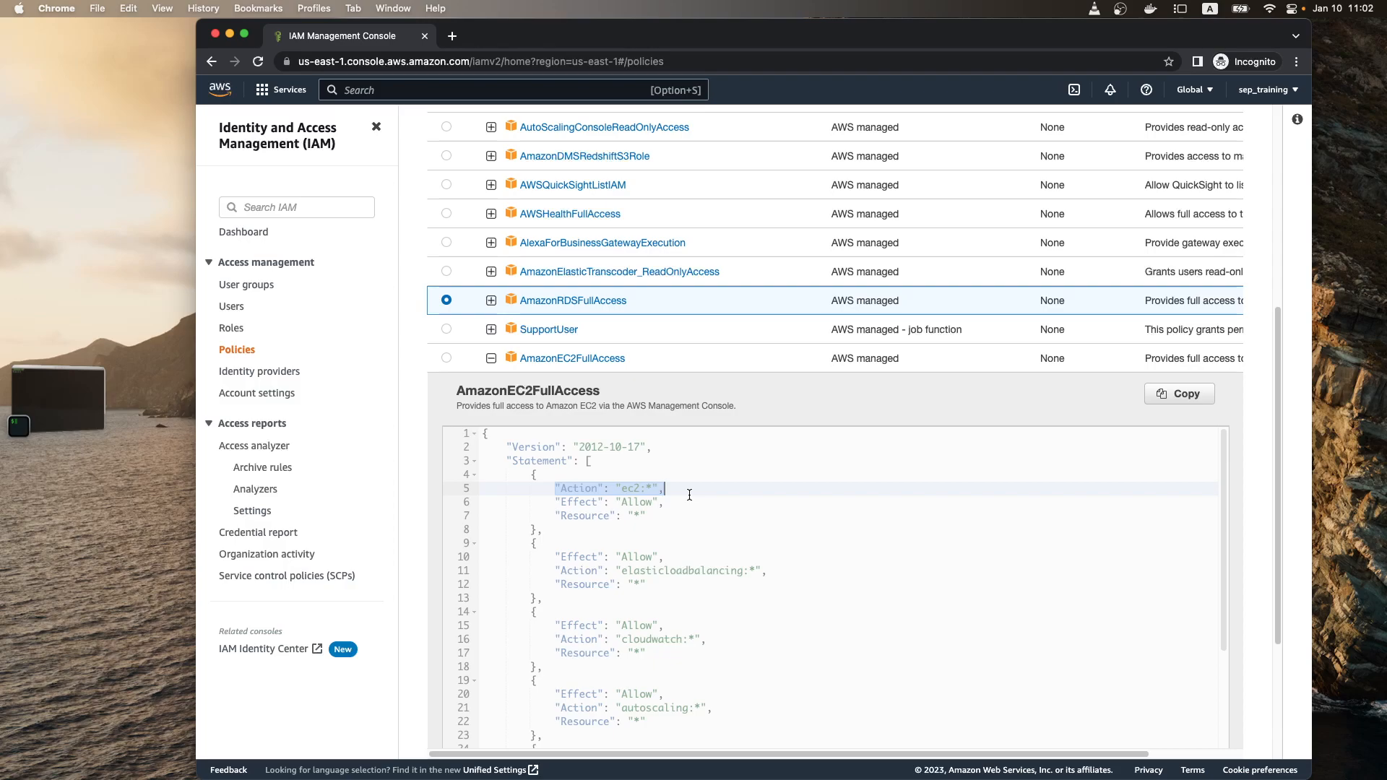
pyautogui.moveTo(557, 502); pyautogui.dragTo(676, 500)
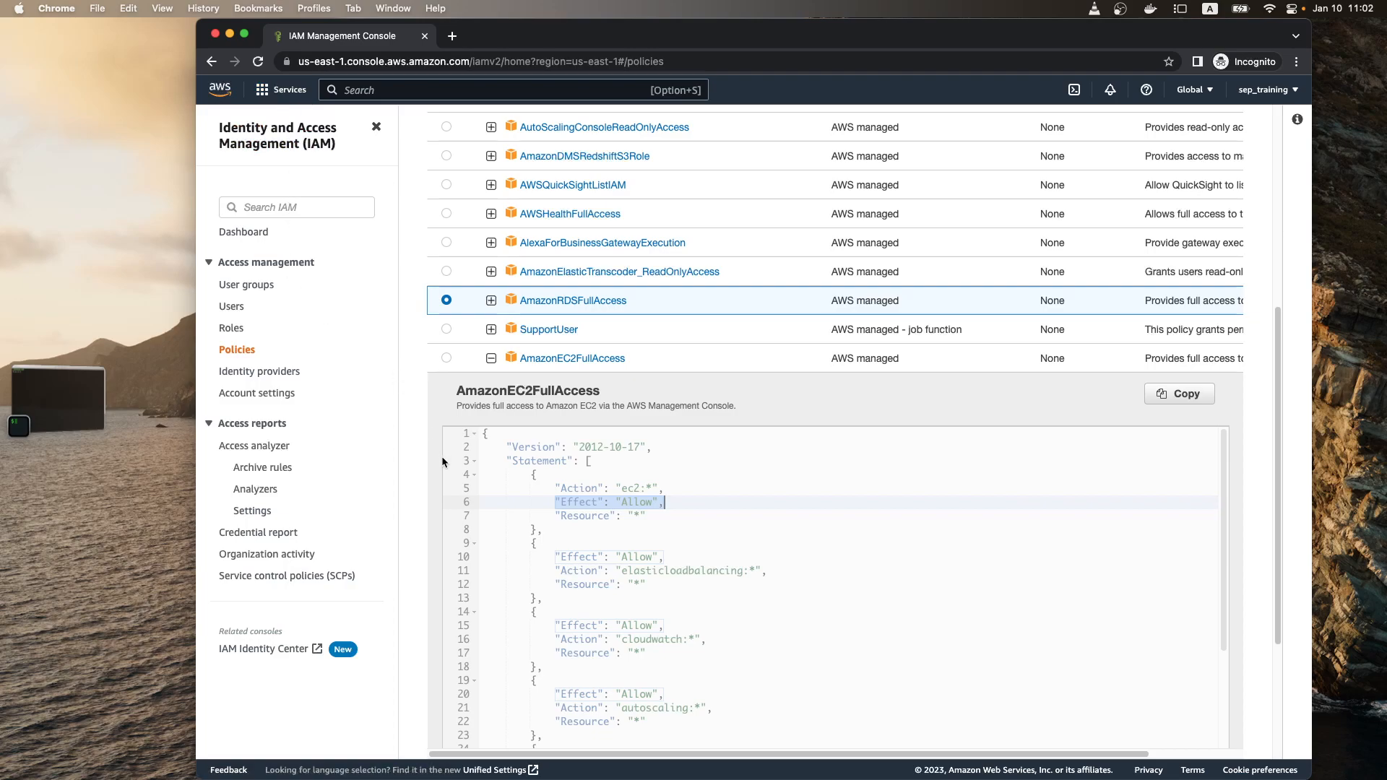
# Step: Start adding a new IAM user with the user name developer_user
pyautogui.click(233, 307)
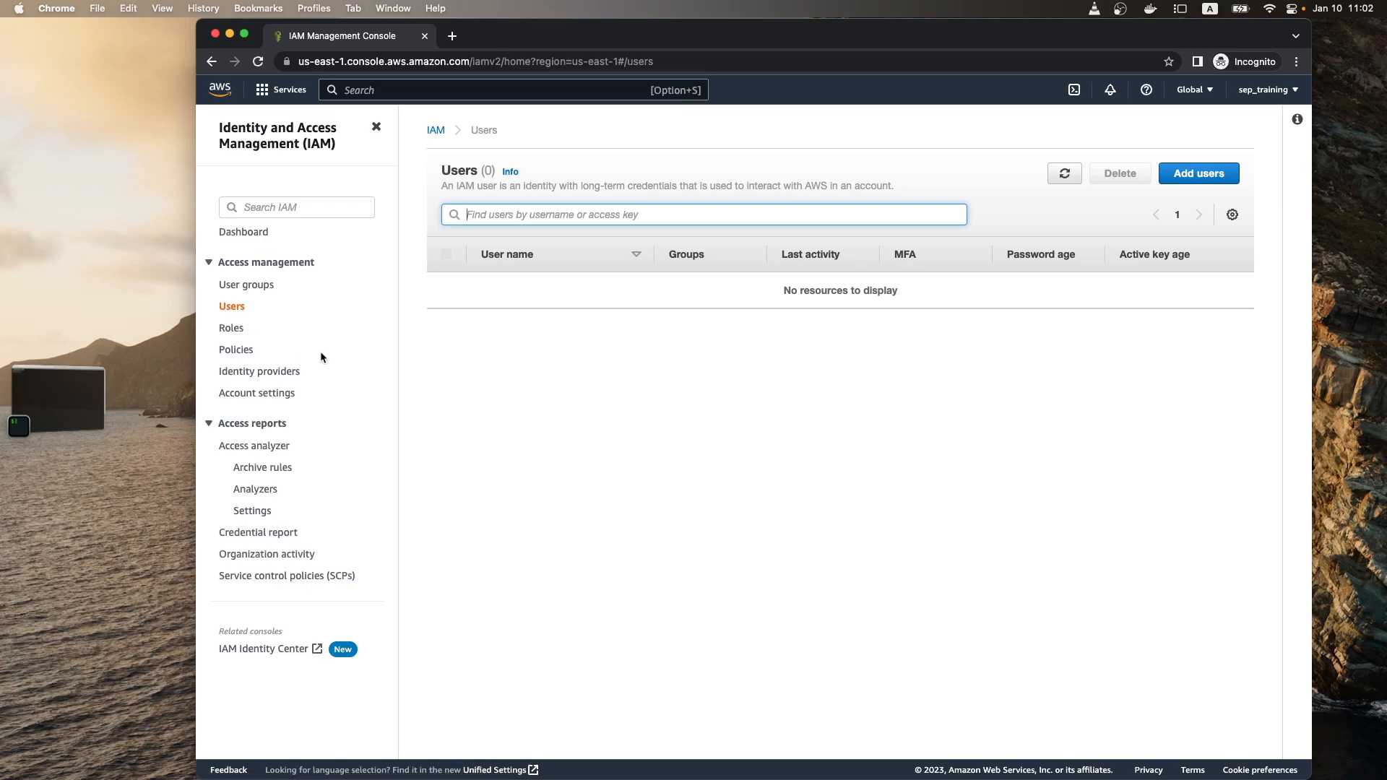
pyautogui.click(233, 331)
pyautogui.click(231, 306)
pyautogui.click(1203, 181)
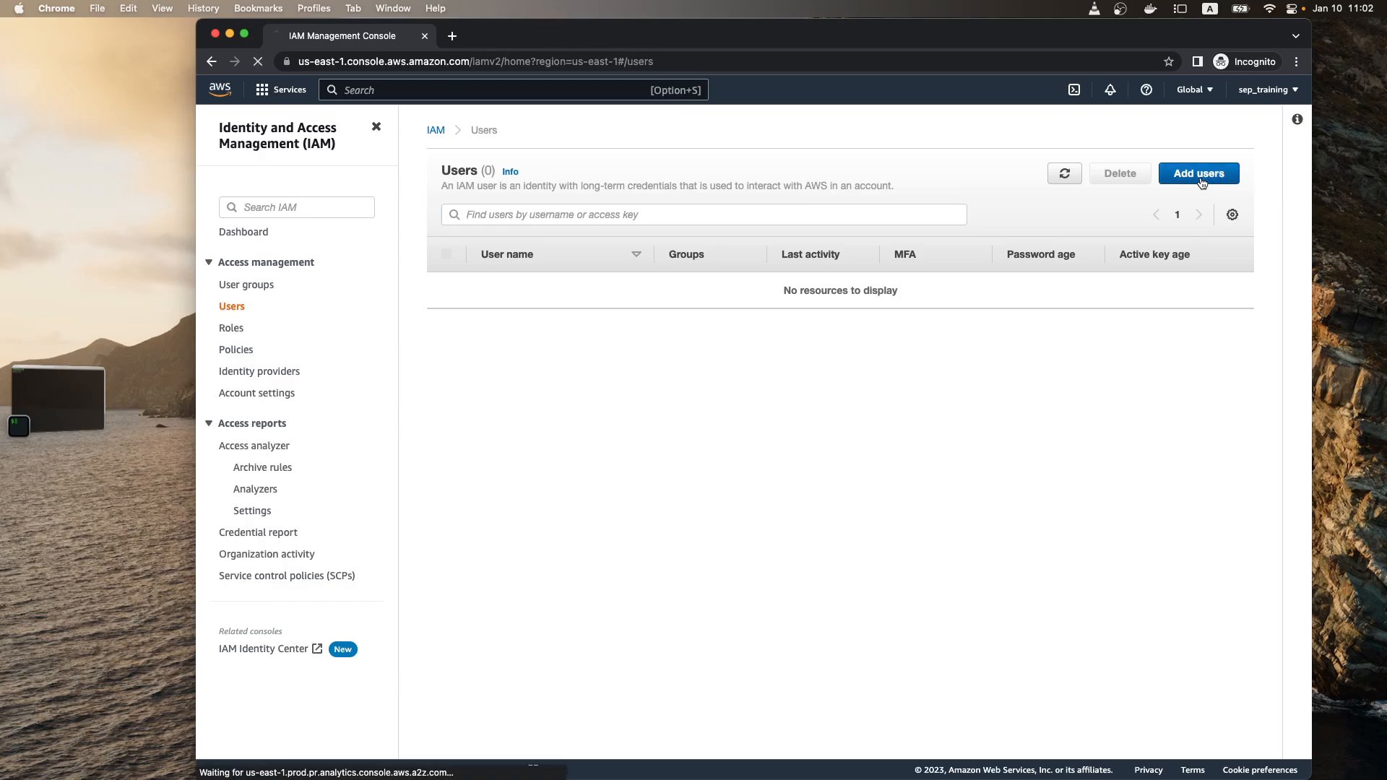
pyautogui.click(677, 243)
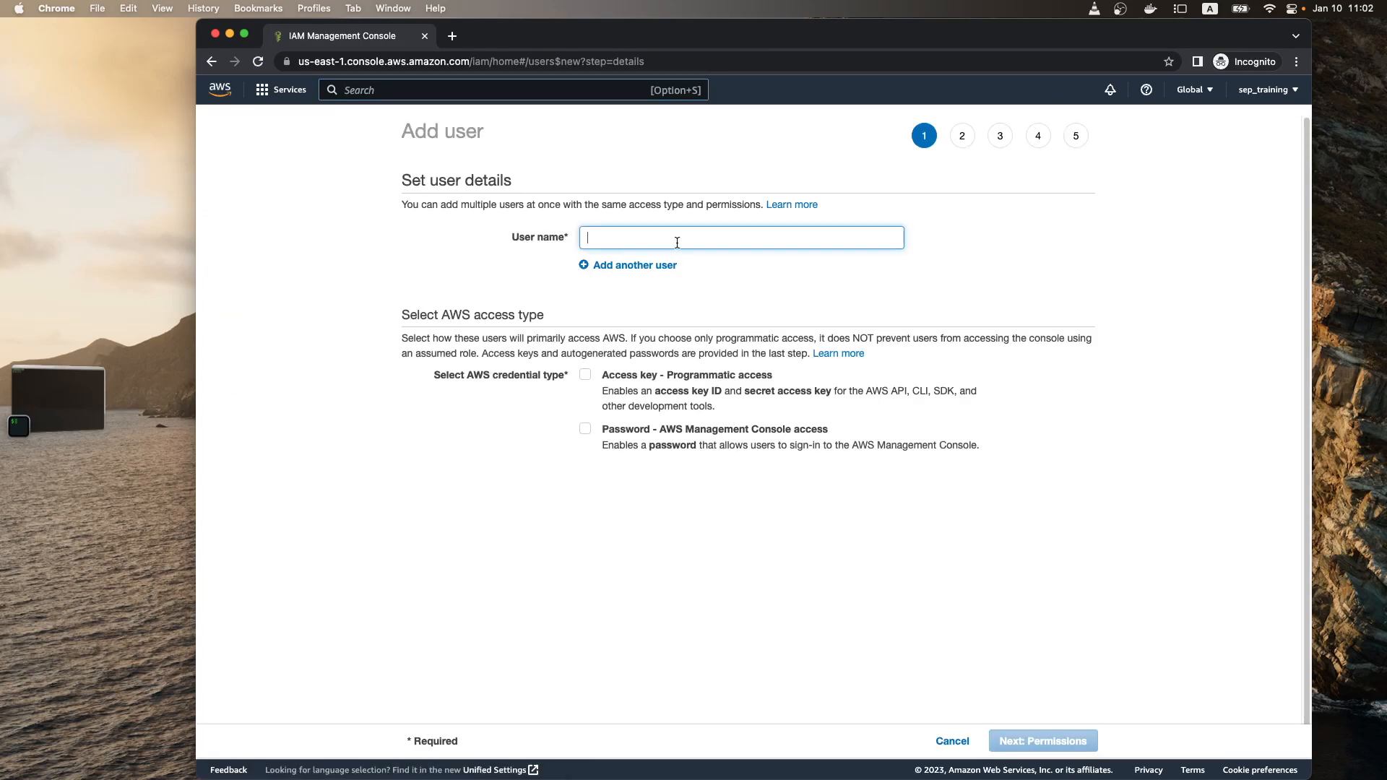
pyautogui.write('developer_user')
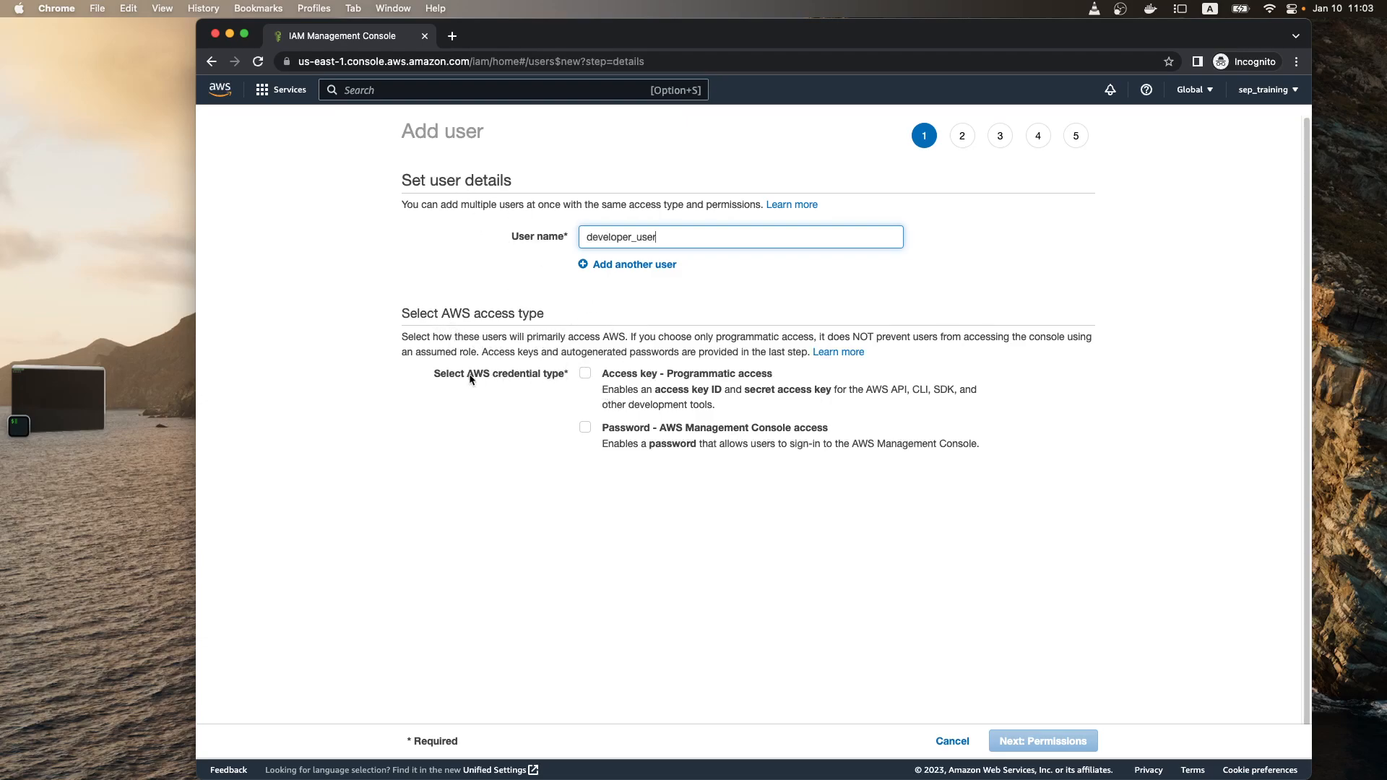
# Step: Enable both credential types for the new user: Access key - Programmatic access and Password - AWS Management Console access
pyautogui.moveTo(442, 312); pyautogui.dragTo(546, 317)
pyautogui.moveTo(611, 376); pyautogui.dragTo(658, 377)
pyautogui.moveTo(603, 427); pyautogui.dragTo(604, 428)
pyautogui.doubleClick(604, 429)
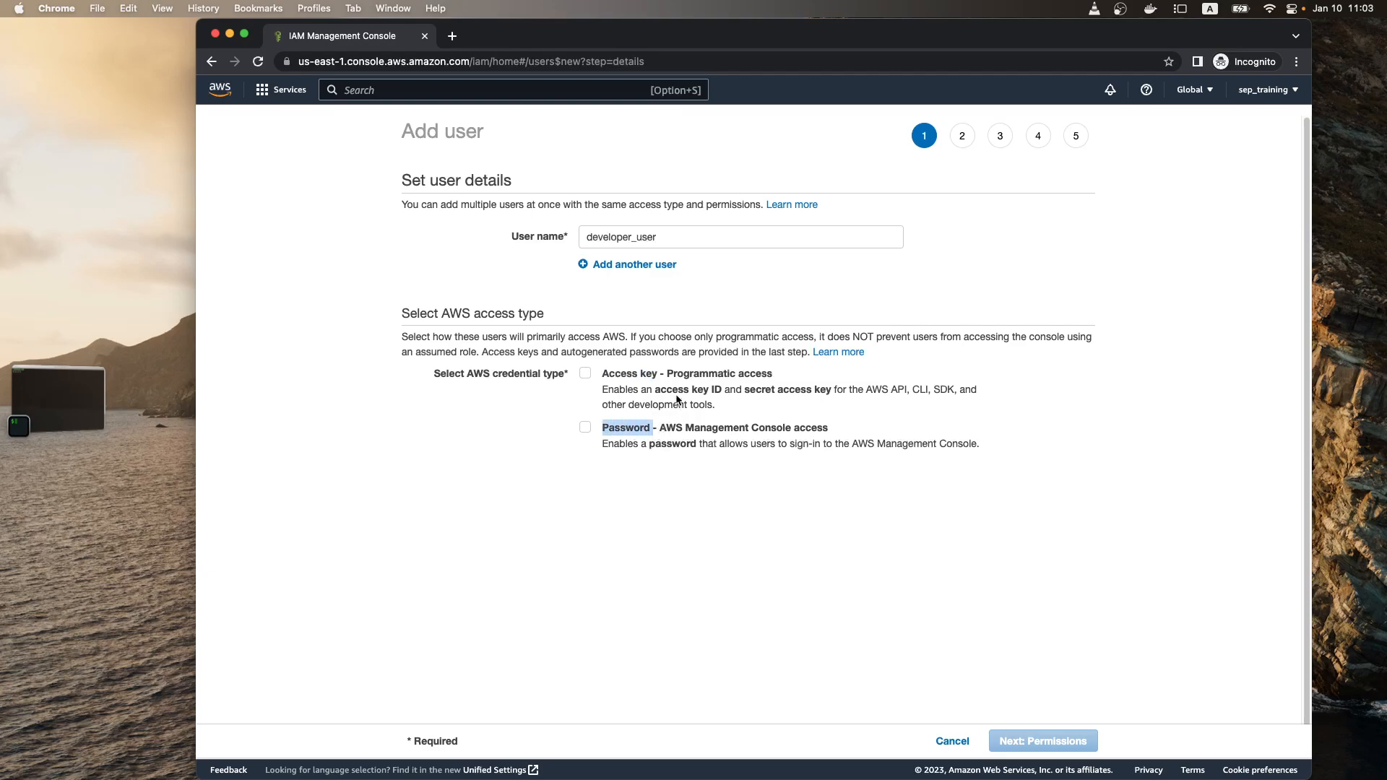
pyautogui.click(654, 375)
pyautogui.moveTo(672, 375); pyautogui.dragTo(767, 382)
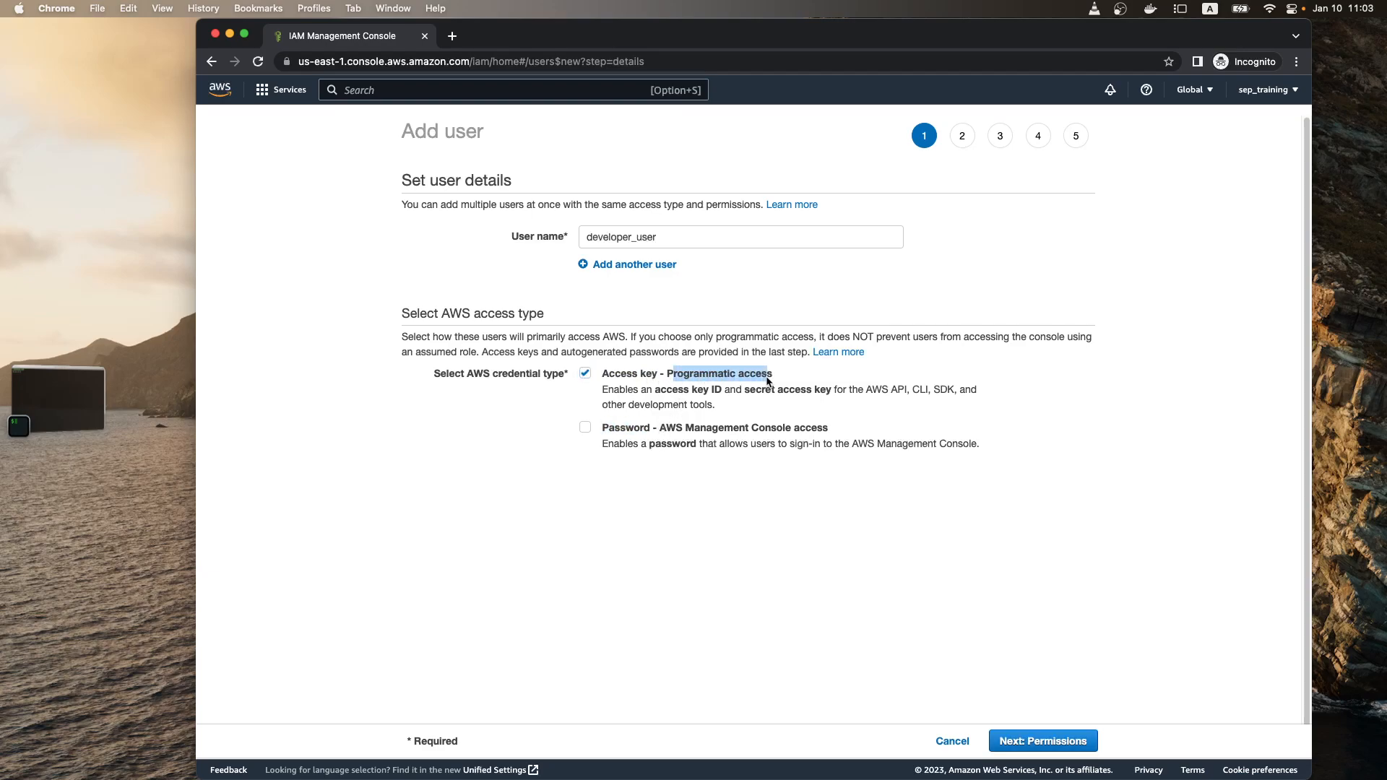
pyautogui.moveTo(664, 429); pyautogui.dragTo(810, 432)
pyautogui.click(585, 427)
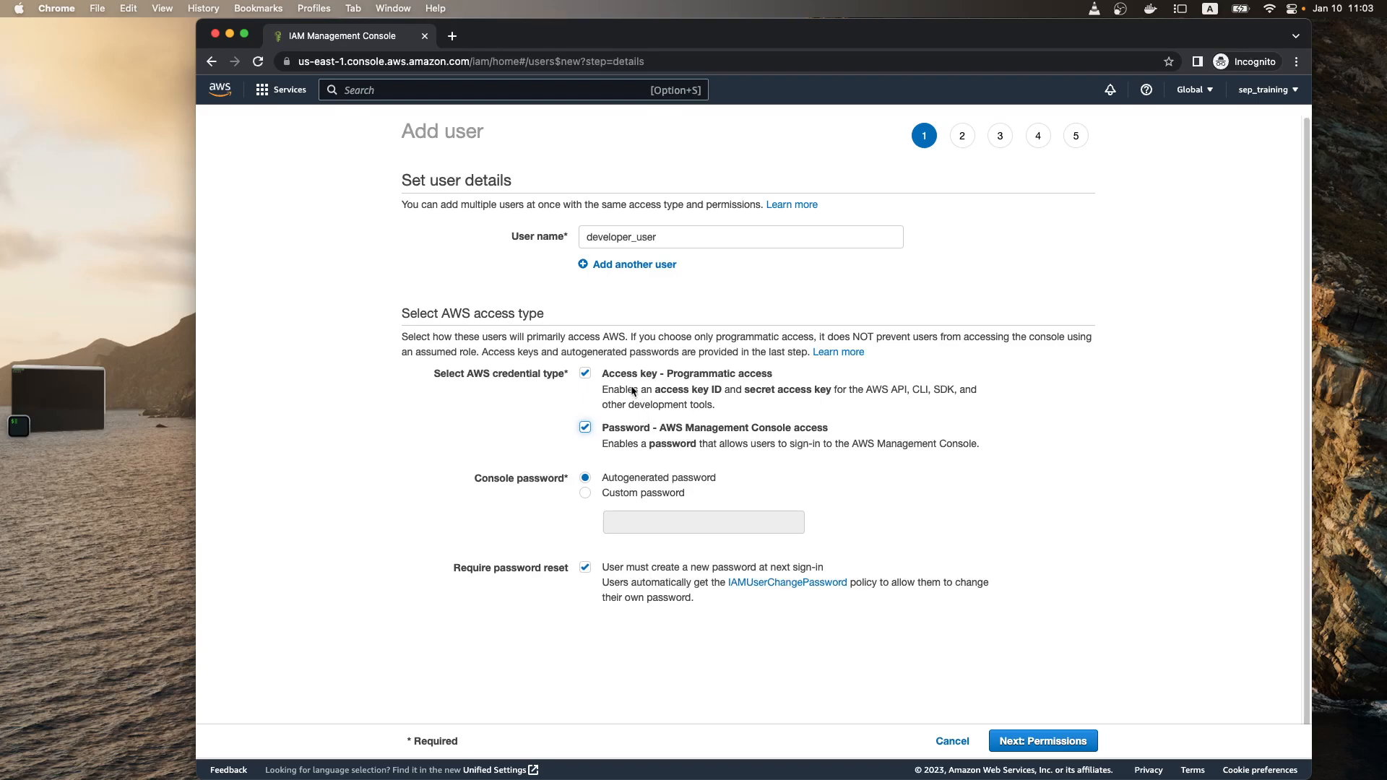
# Step: Examine the programmatic access description of API, CLI and SDK use, and look at the aws ec2 command in iTerm2 before returning to Chrome
pyautogui.click(759, 379)
pyautogui.click(753, 378)
pyautogui.moveTo(866, 393); pyautogui.dragTo(942, 394)
pyautogui.click(63, 400)
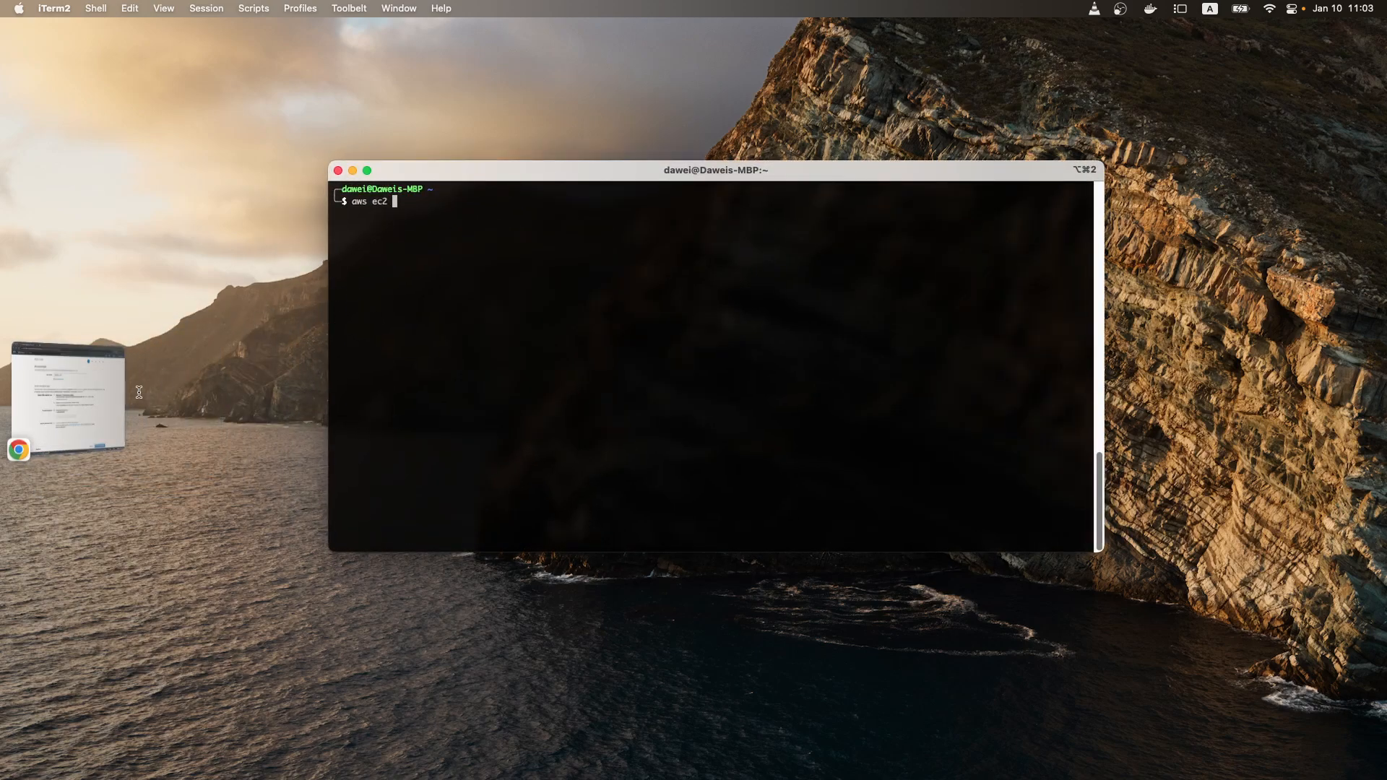
pyautogui.click(90, 398)
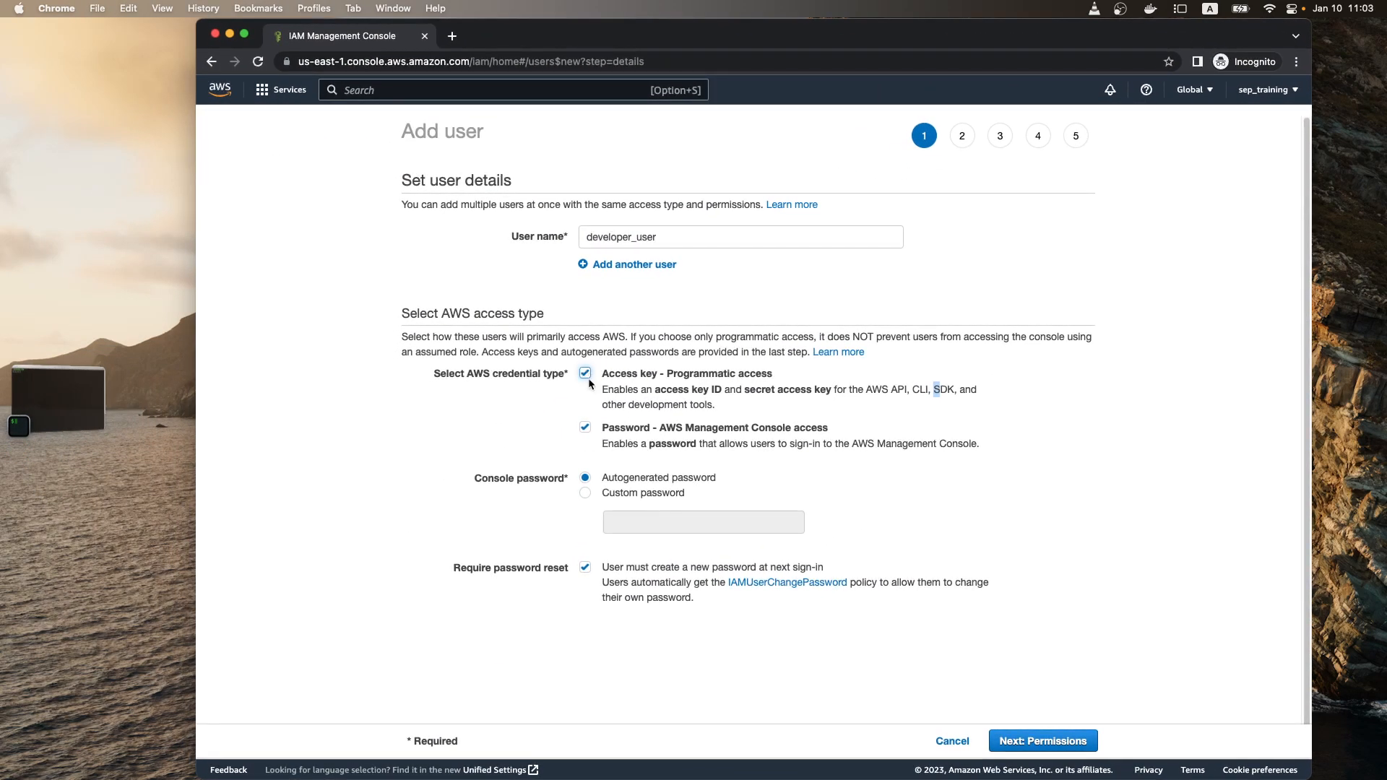
# Step: Toggle console access off and on, and try entering a custom console password before going back to the autogenerated password
pyautogui.click(585, 428)
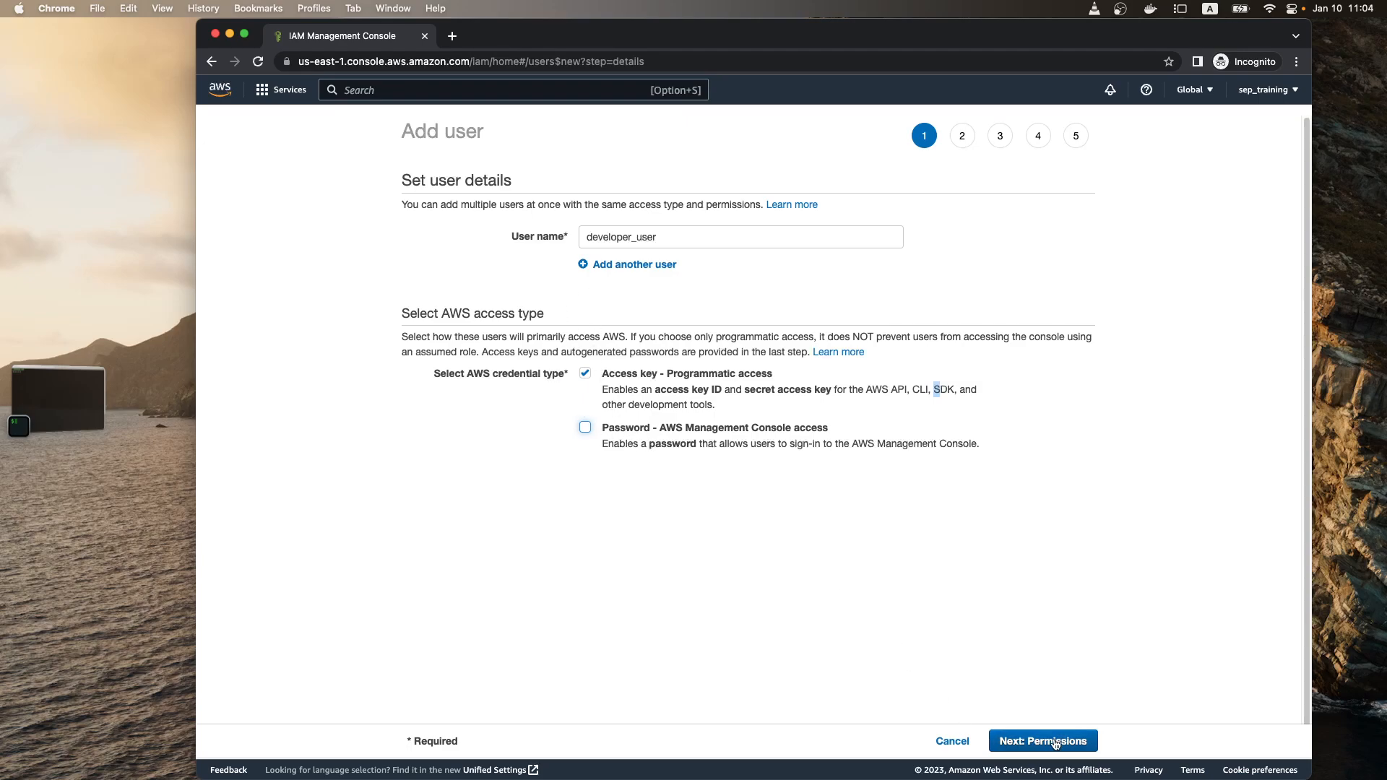
pyautogui.click(585, 430)
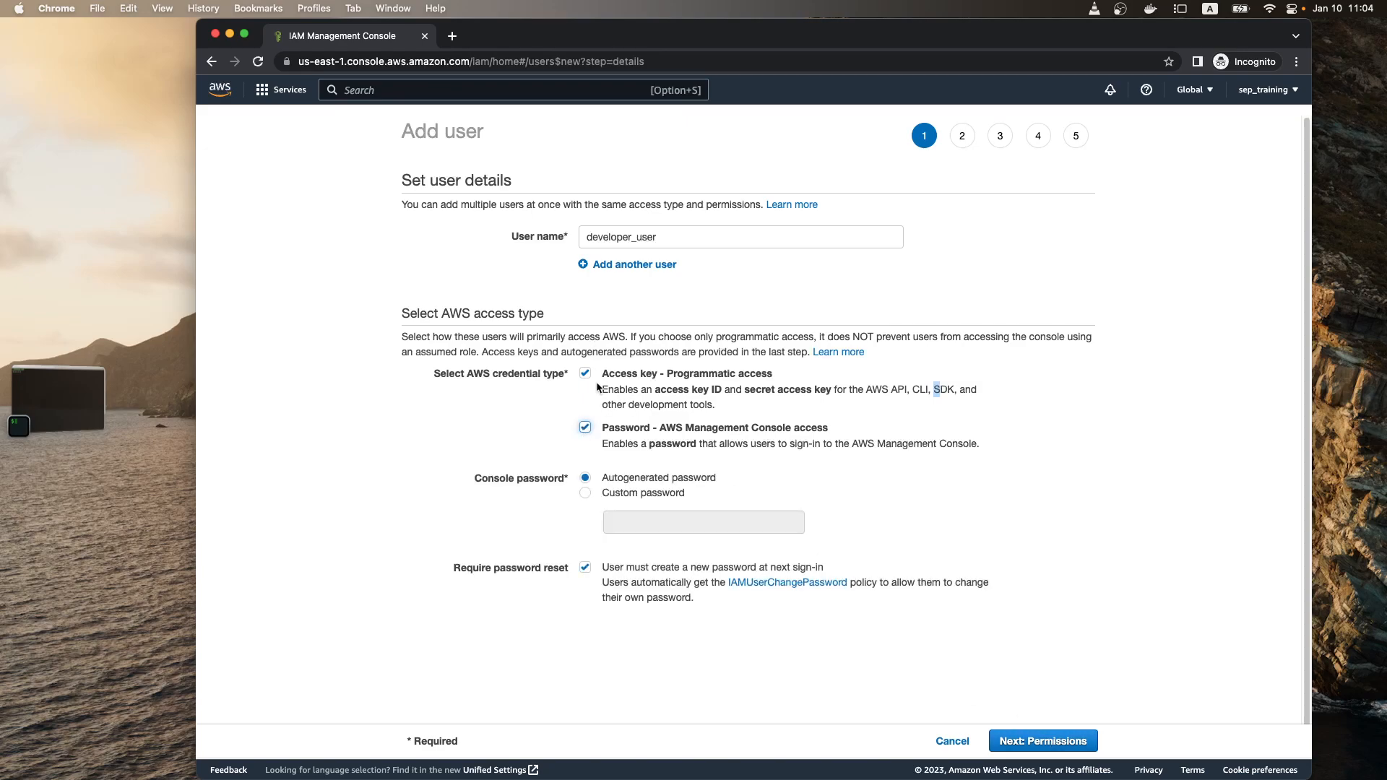
pyautogui.click(585, 494)
pyautogui.write('••••••••••••')
pyautogui.moveTo(665, 523); pyautogui.dragTo(578, 492)
pyautogui.click(586, 480)
# Step: Proceed to the new user's permissions and look over the permissions boundary section and the Add user to group option
pyautogui.click(1042, 744)
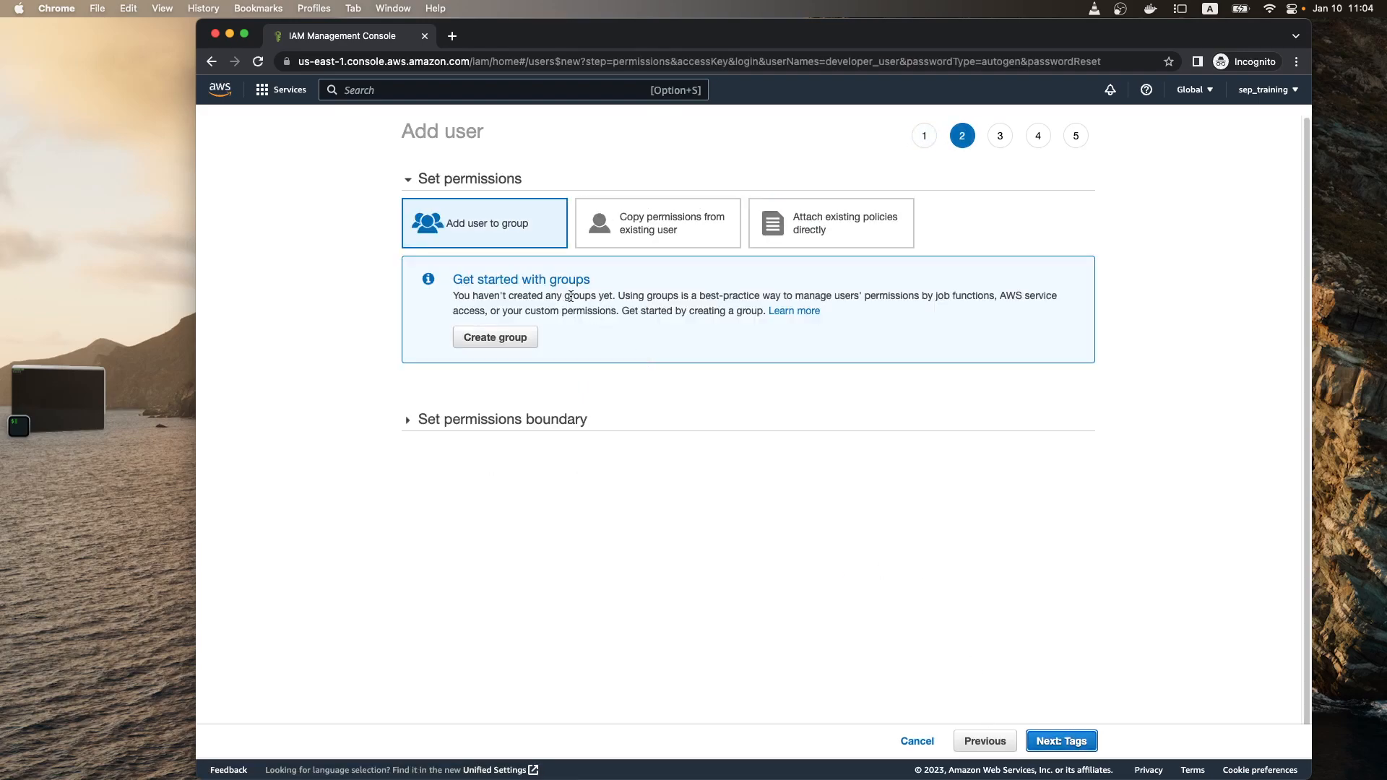
pyautogui.moveTo(446, 182); pyautogui.dragTo(508, 188)
pyautogui.click(459, 228)
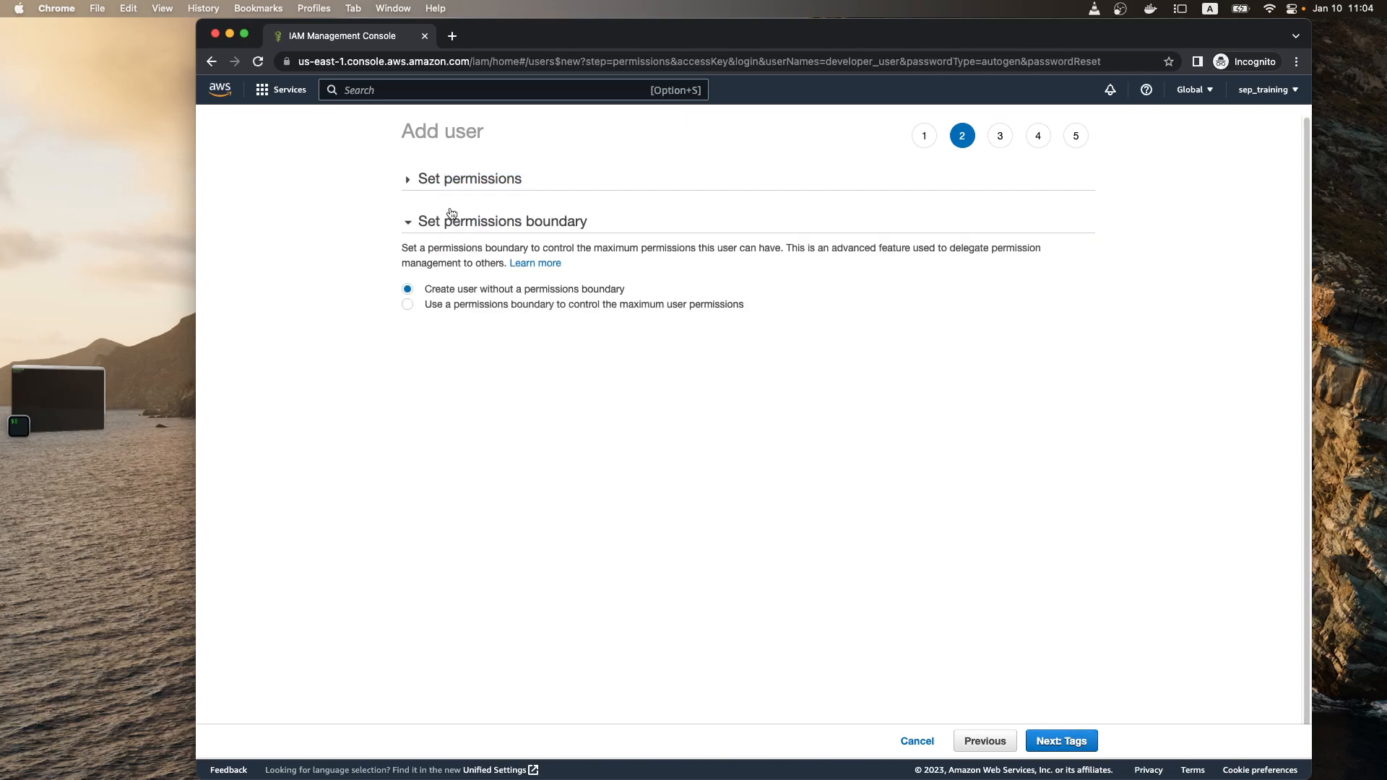
pyautogui.click(450, 189)
pyautogui.click(473, 418)
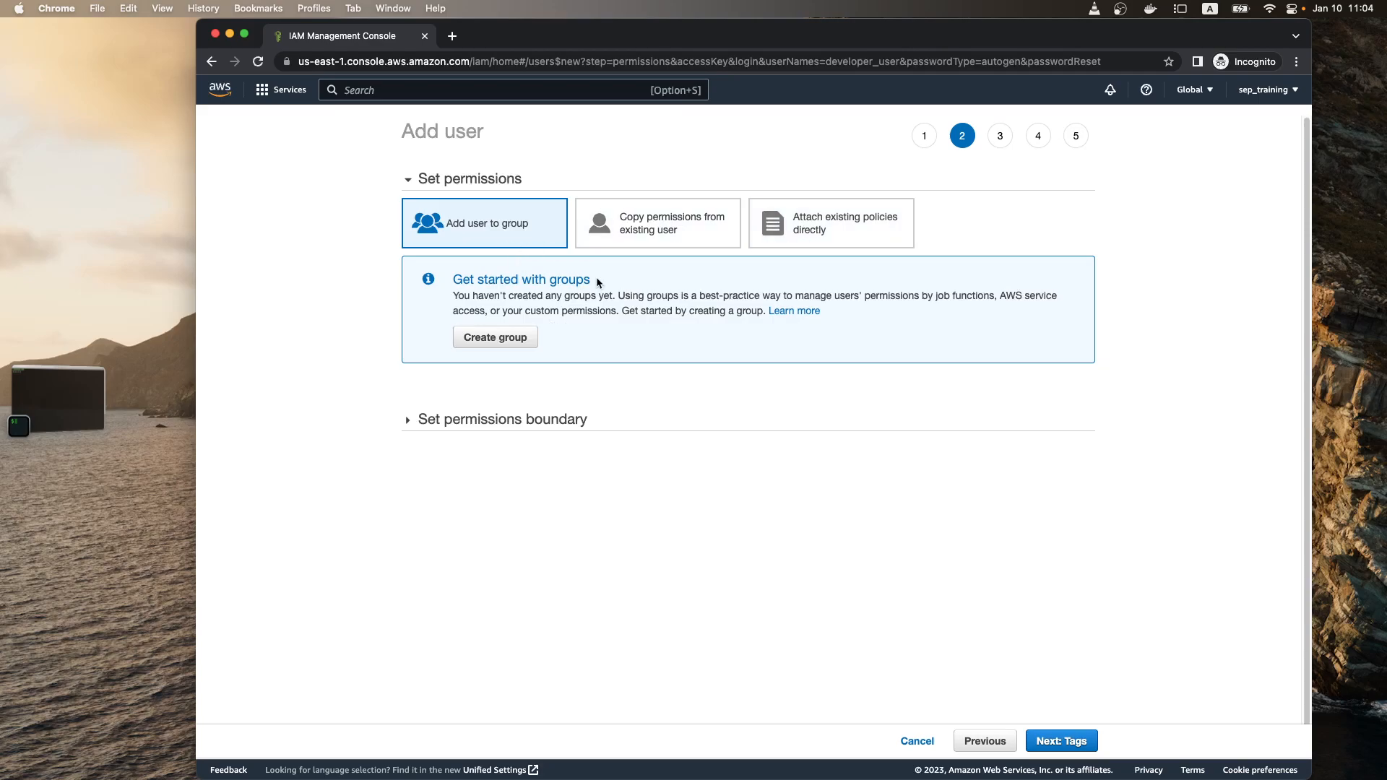
pyautogui.moveTo(463, 279); pyautogui.dragTo(561, 280)
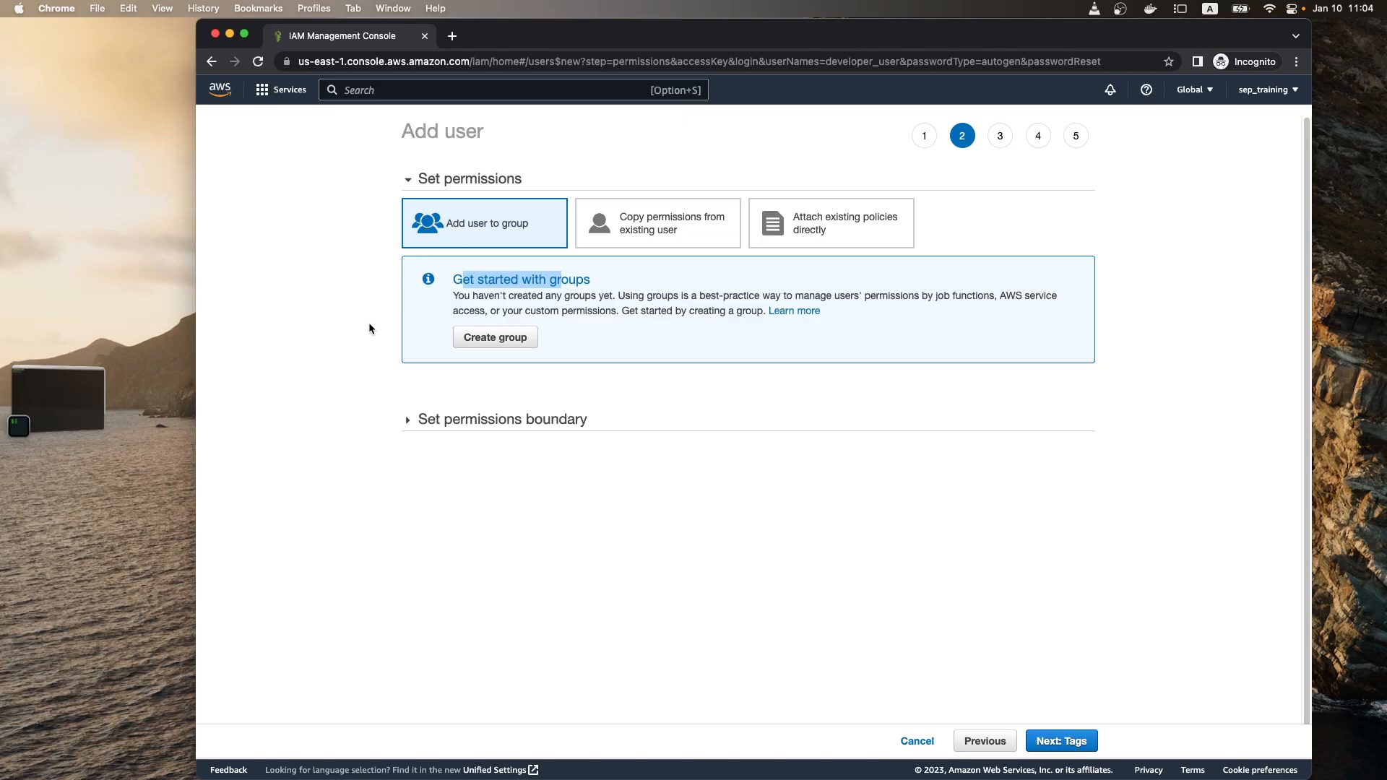
# Step: View the option to copy permissions from an existing user, and choose to attach the existing AdministratorAccess policy directly
pyautogui.click(658, 231)
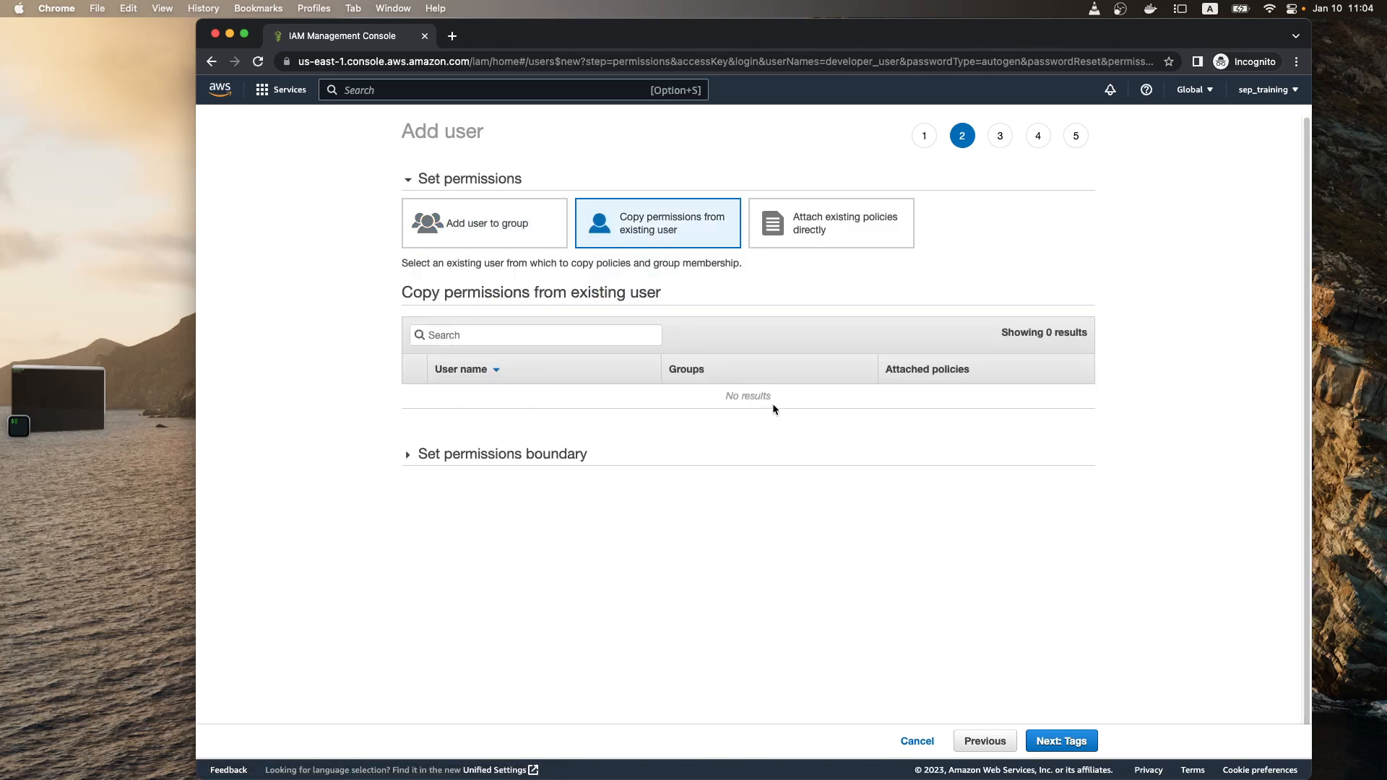
pyautogui.click(821, 244)
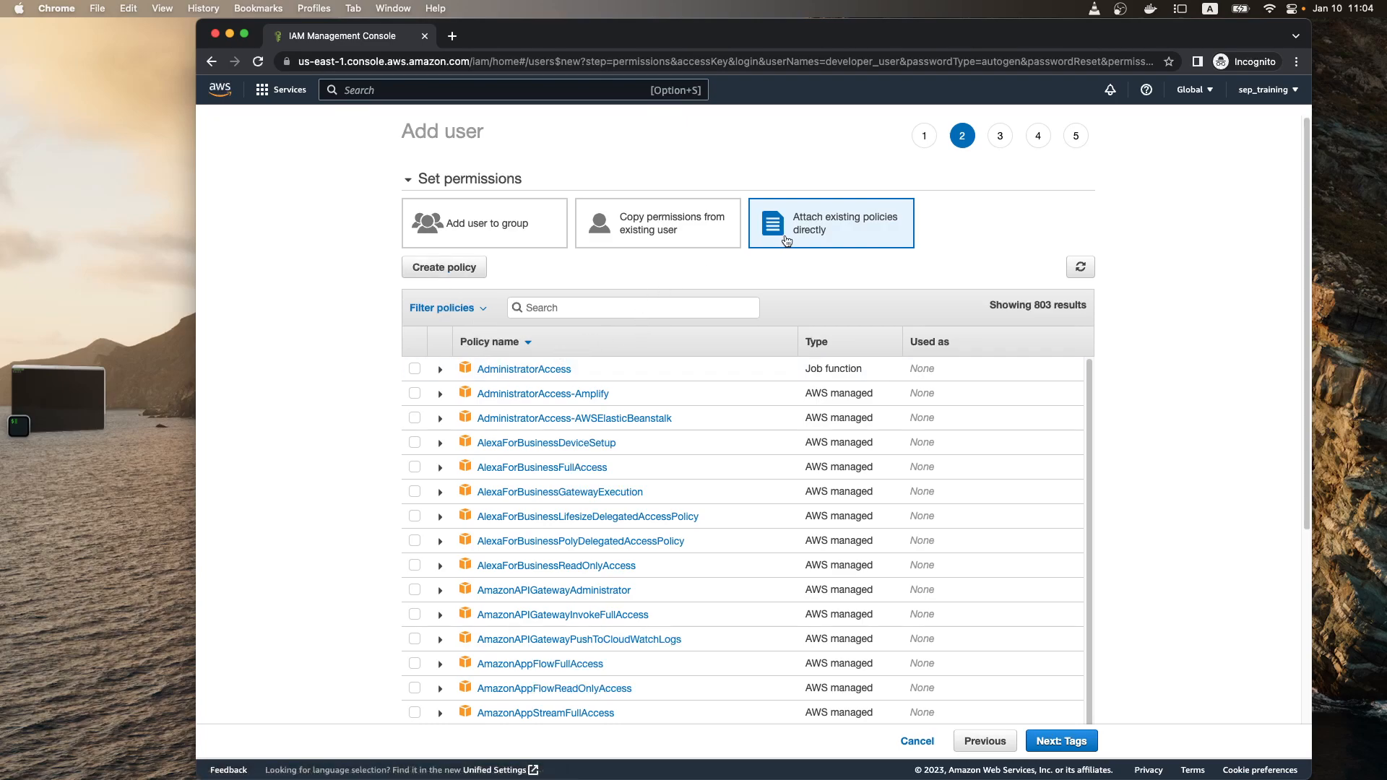
pyautogui.click(414, 370)
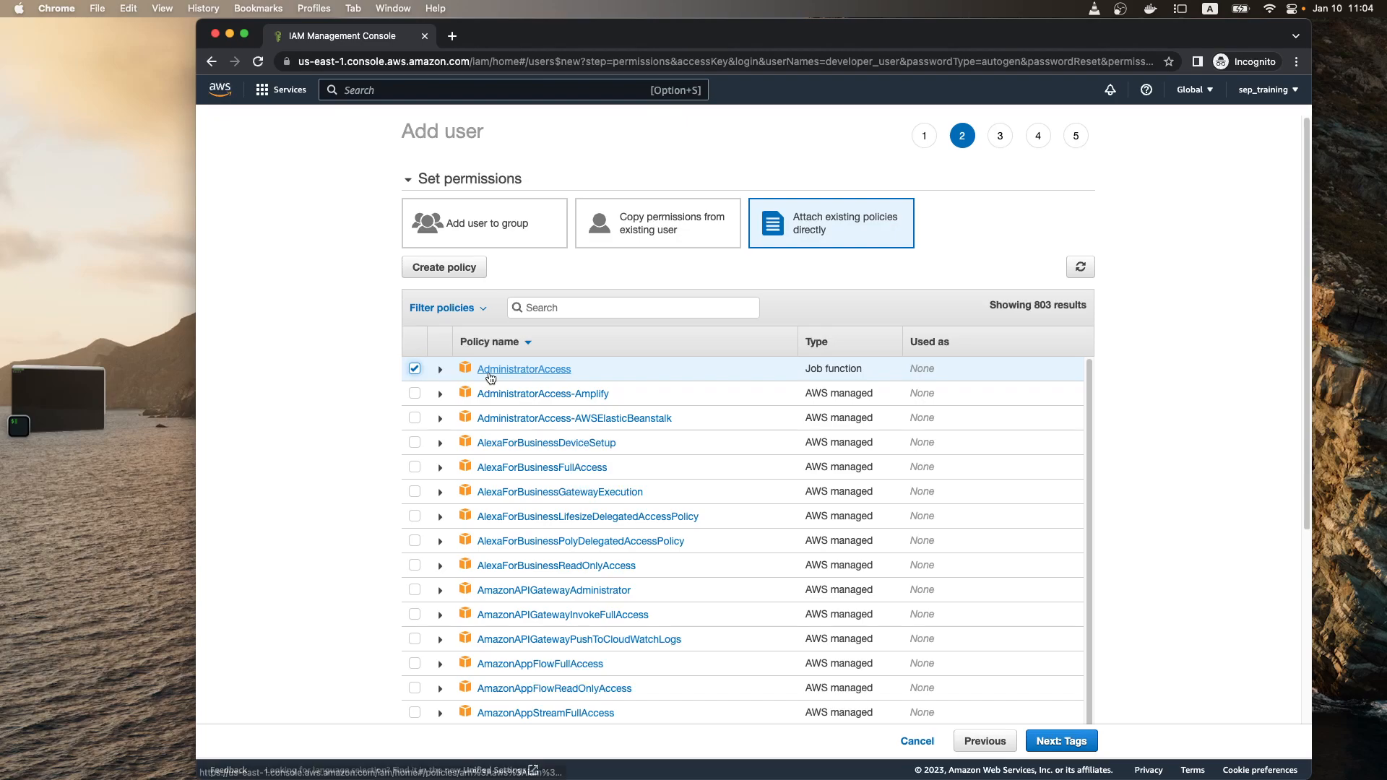
# Step: Examine the Effect, Action and Resource entries in the AdministratorAccess policy's JSON and collapse its details
pyautogui.click(440, 369)
pyautogui.click(526, 444)
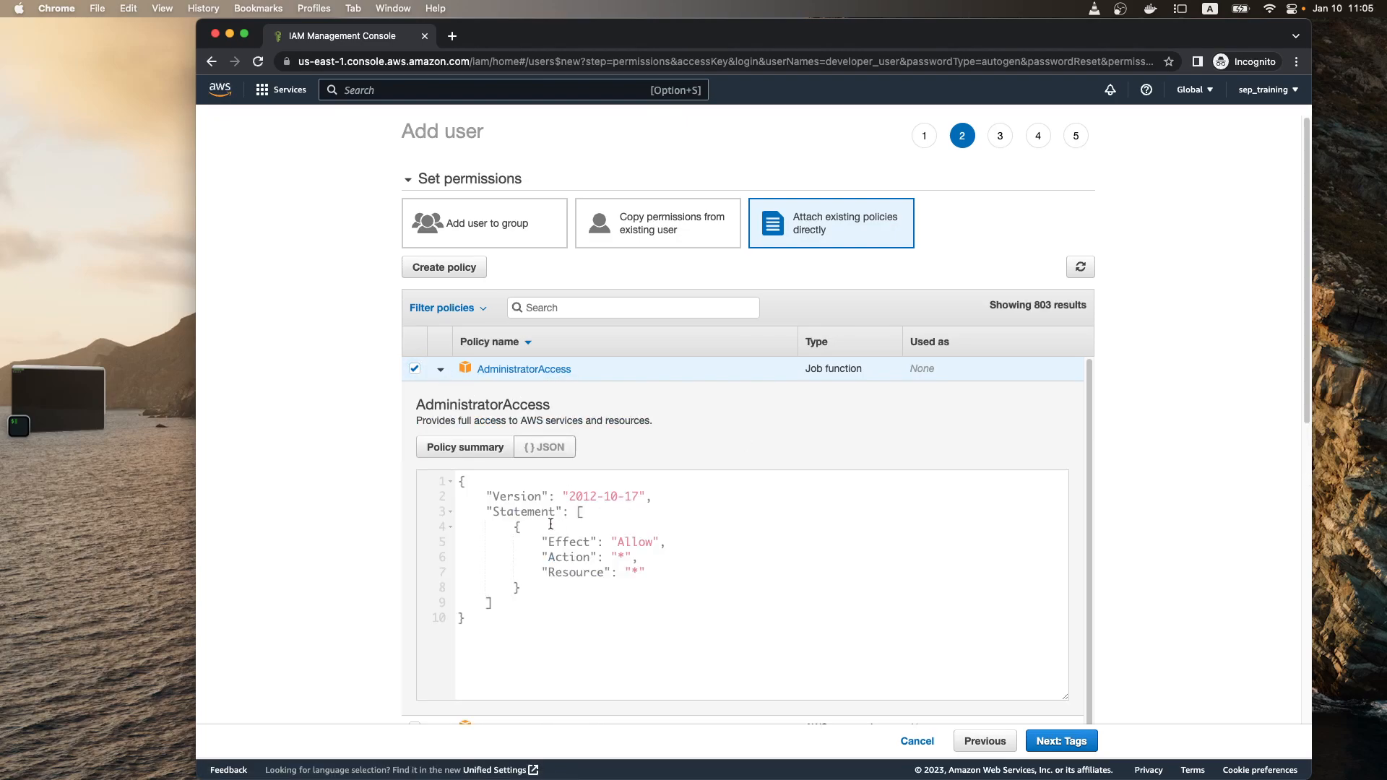
pyautogui.moveTo(535, 542); pyautogui.dragTo(689, 541)
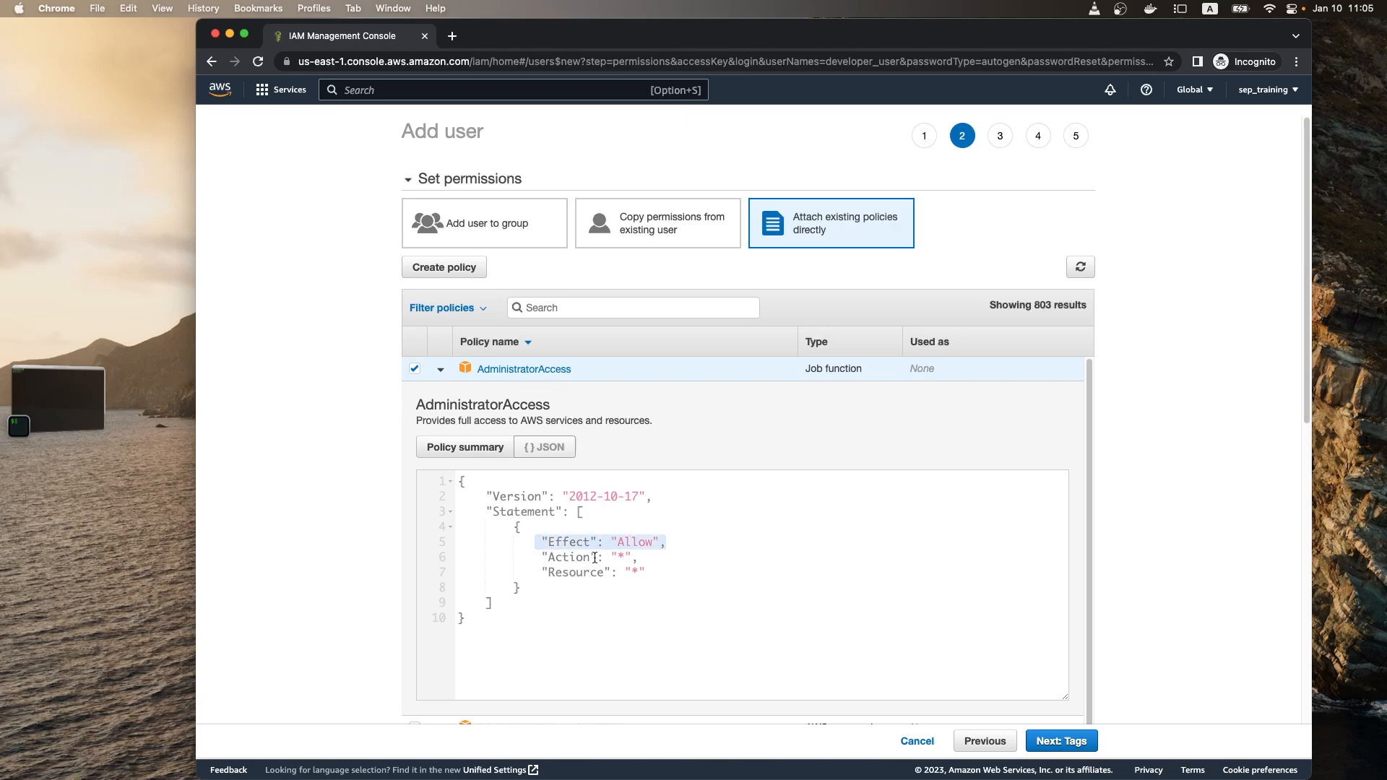
pyautogui.moveTo(540, 557); pyautogui.dragTo(687, 558)
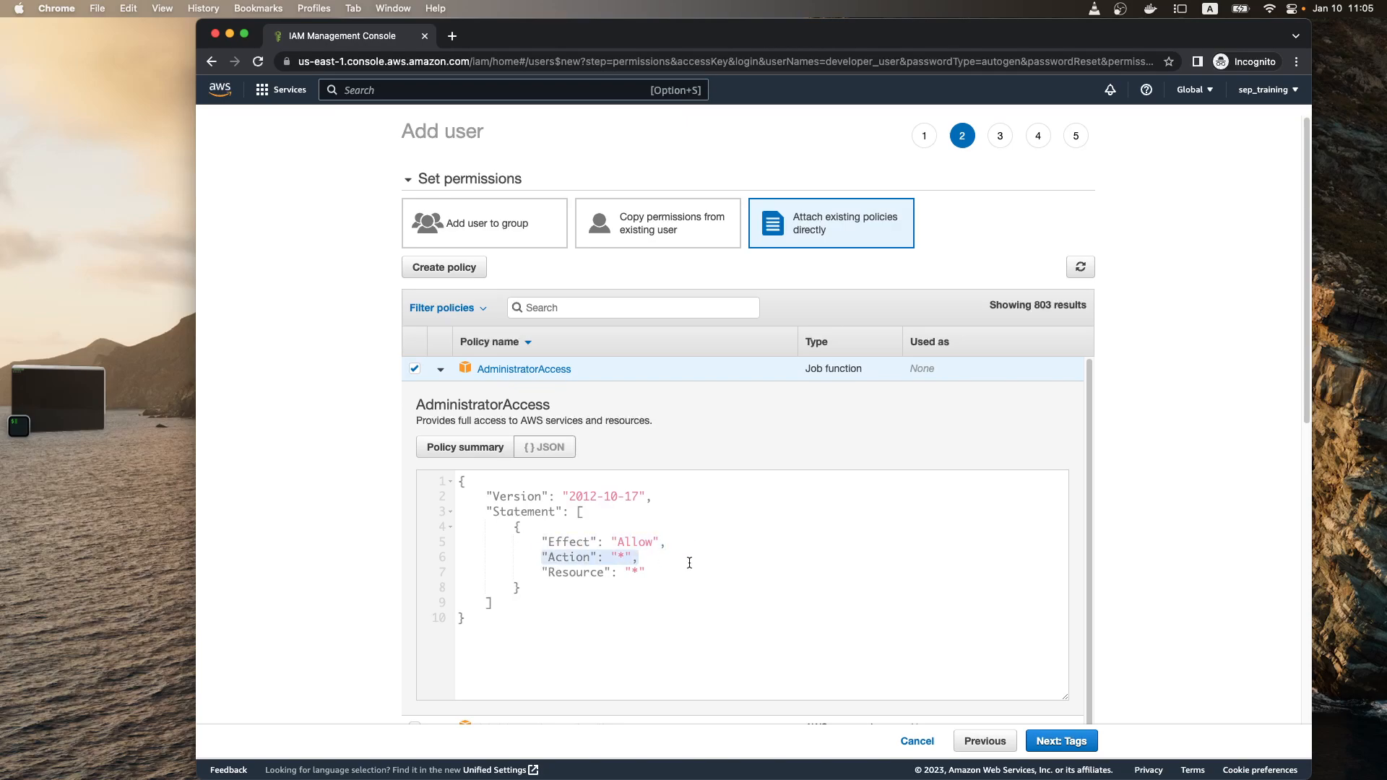
pyautogui.moveTo(542, 574); pyautogui.dragTo(696, 585)
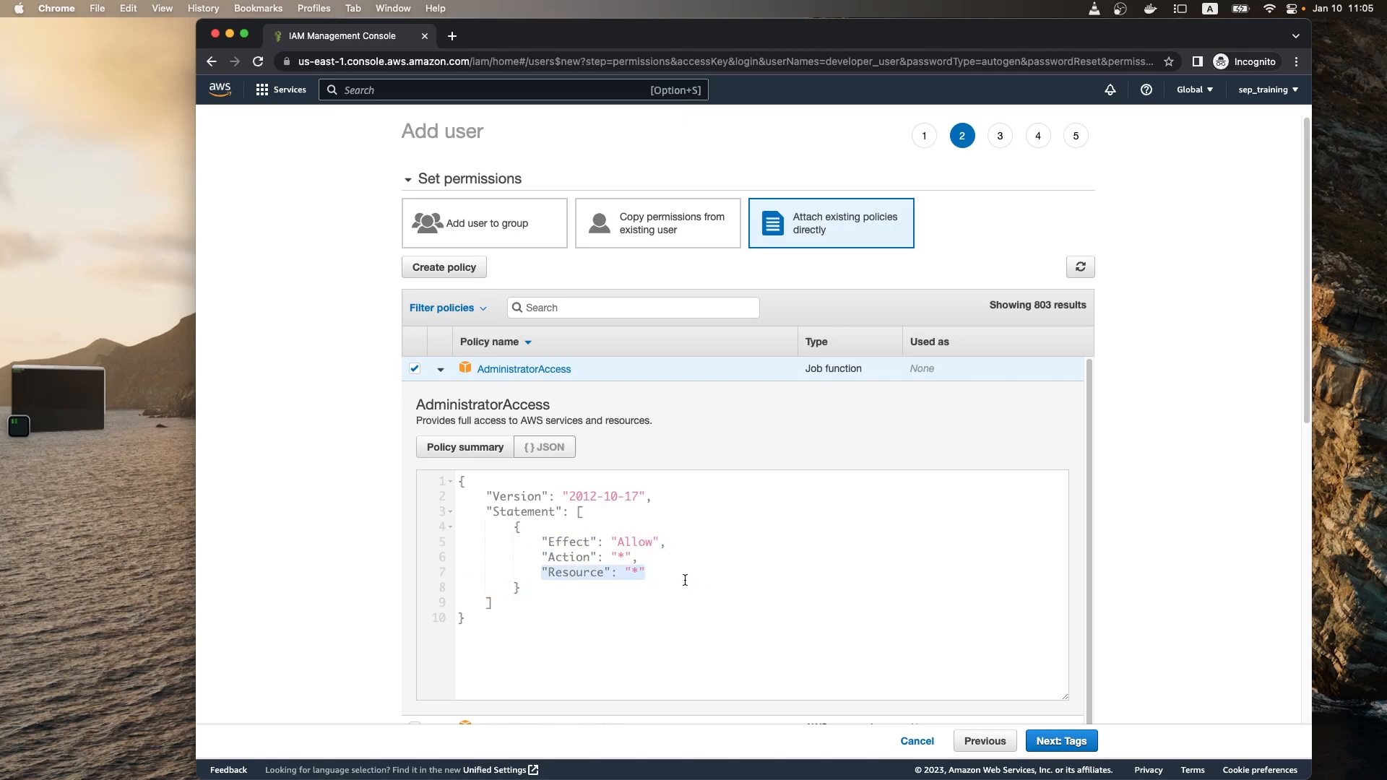
pyautogui.click(440, 369)
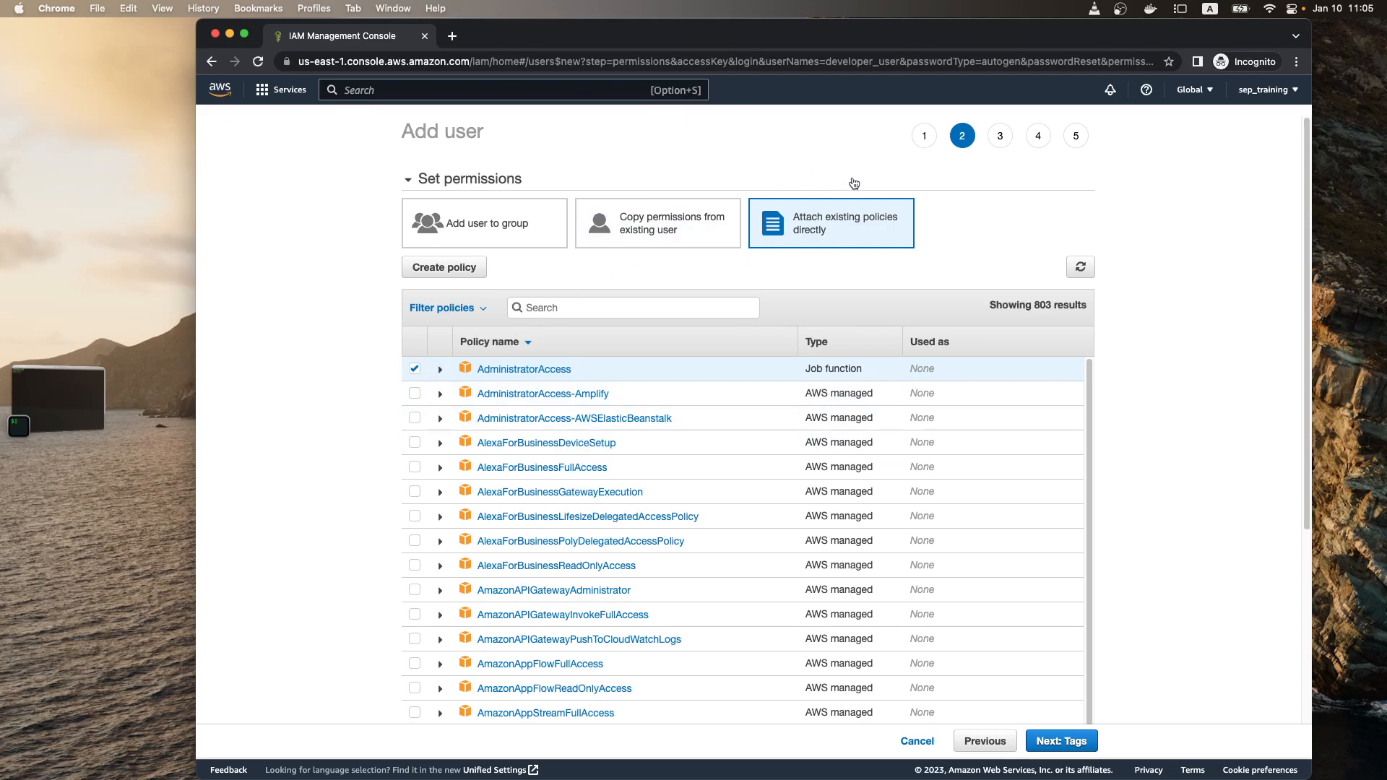
# Step: Proceed to the new user's tags and add a tag with the key department and the value HR
pyautogui.scroll(-5, 721, 474)
pyautogui.scroll(5, 955, 679)
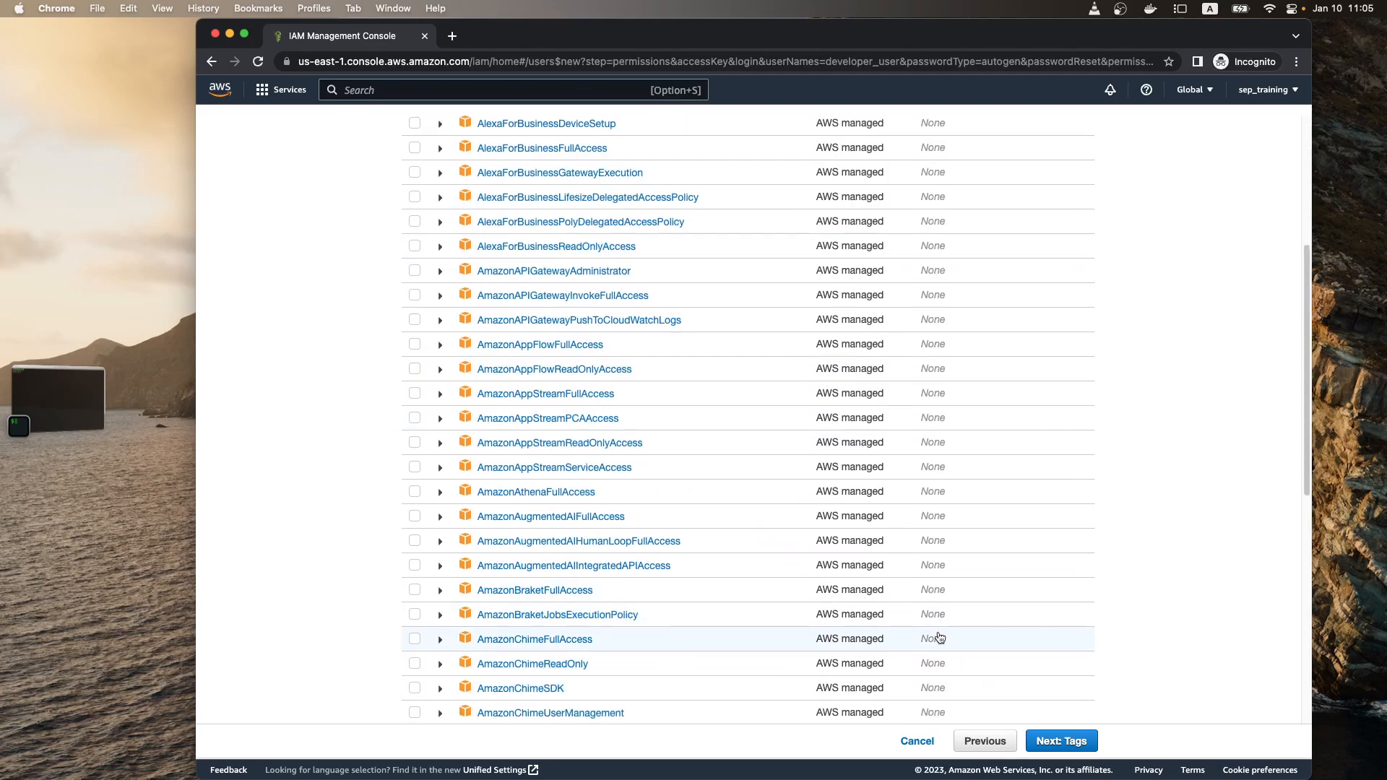
pyautogui.click(1060, 740)
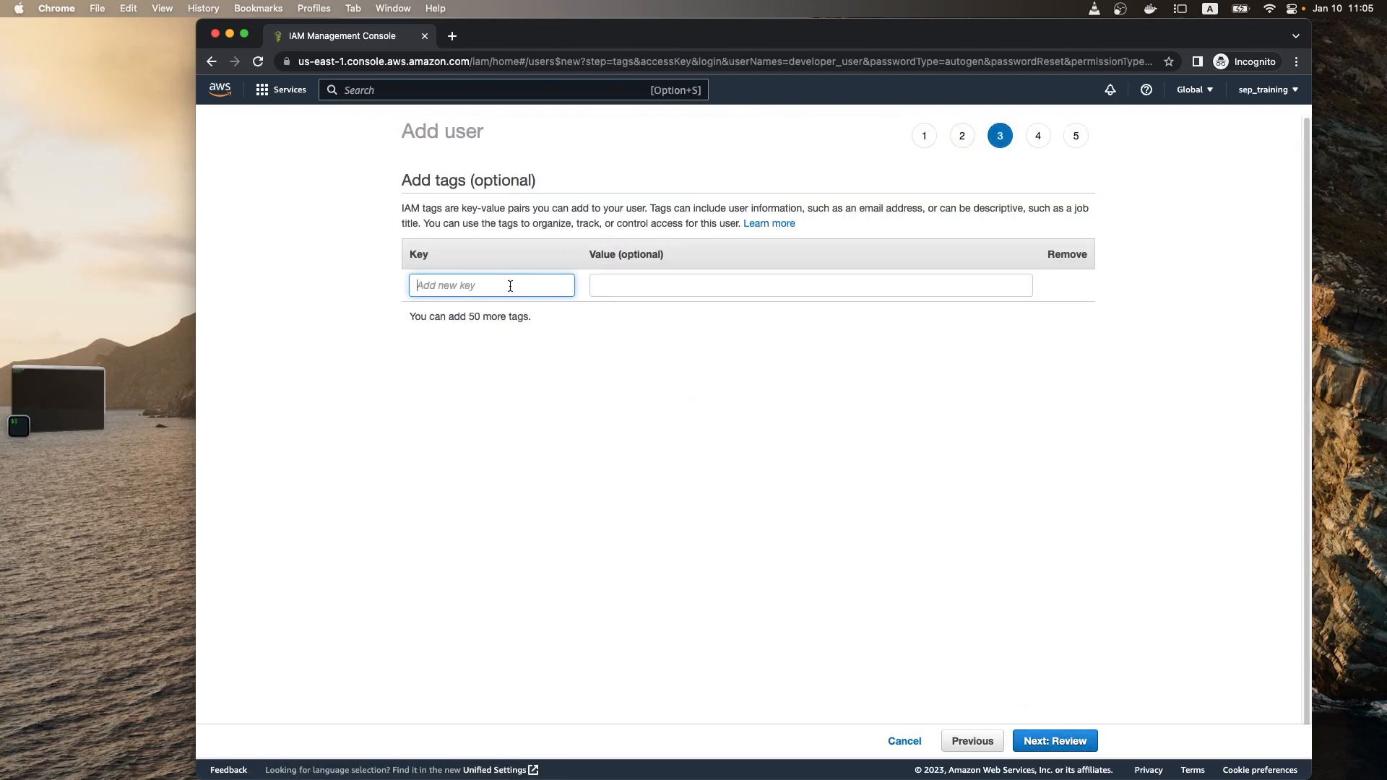
pyautogui.moveTo(430, 225); pyautogui.dragTo(739, 224)
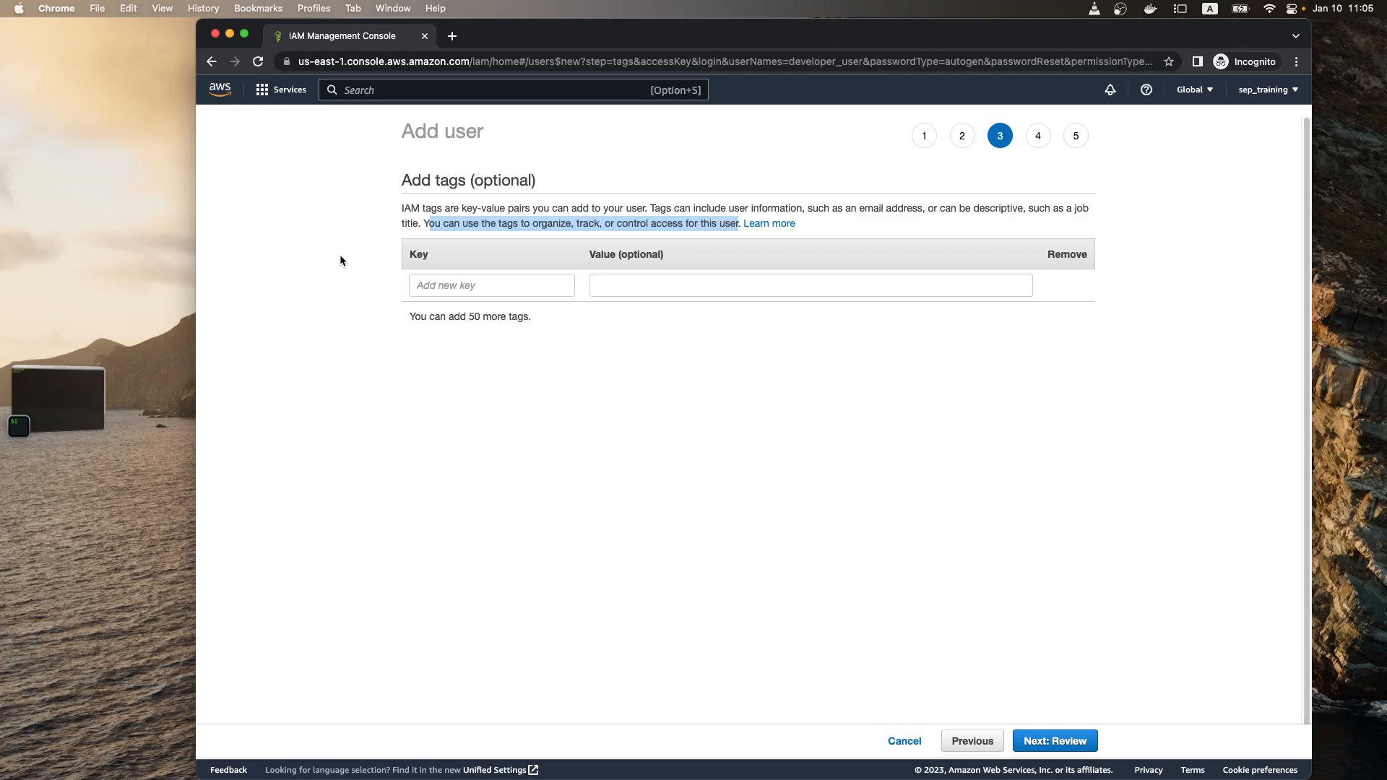
pyautogui.click(500, 280)
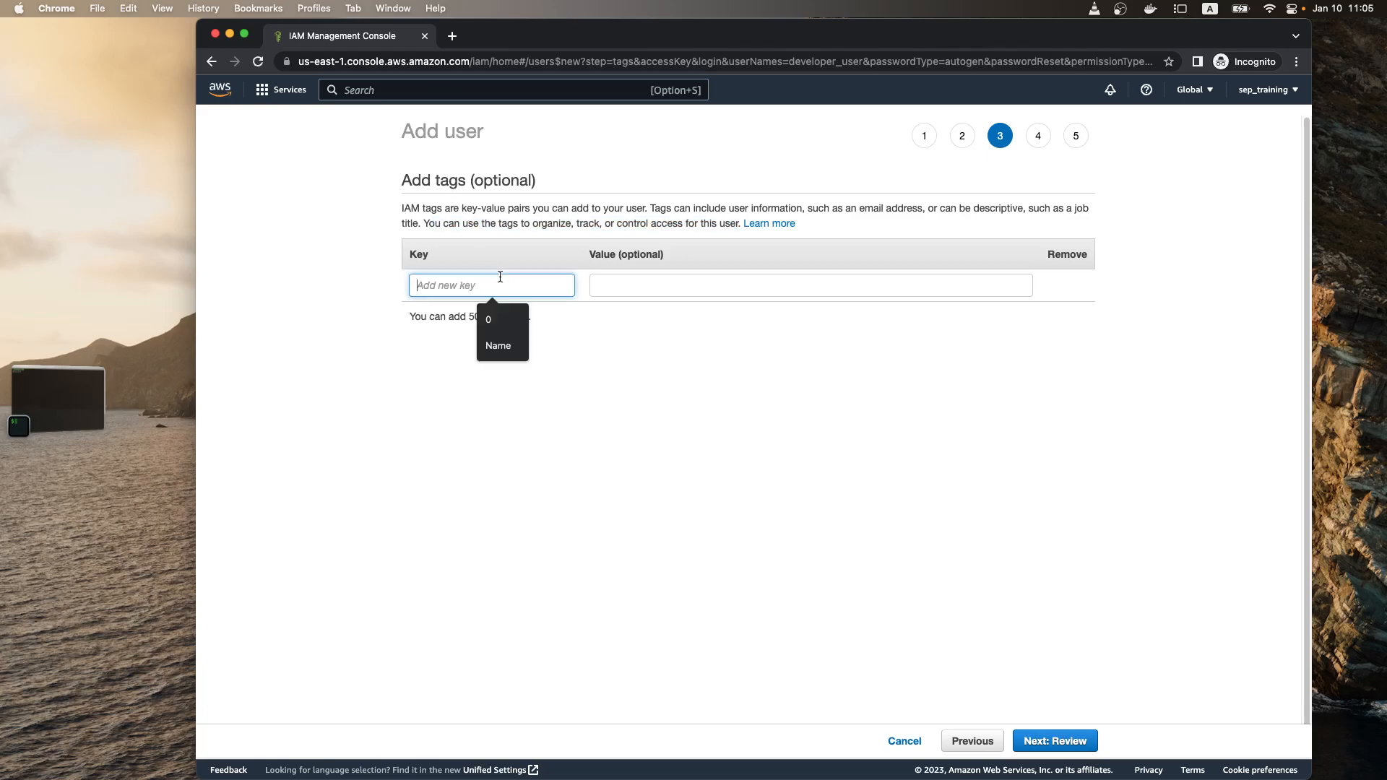
pyautogui.write('department')
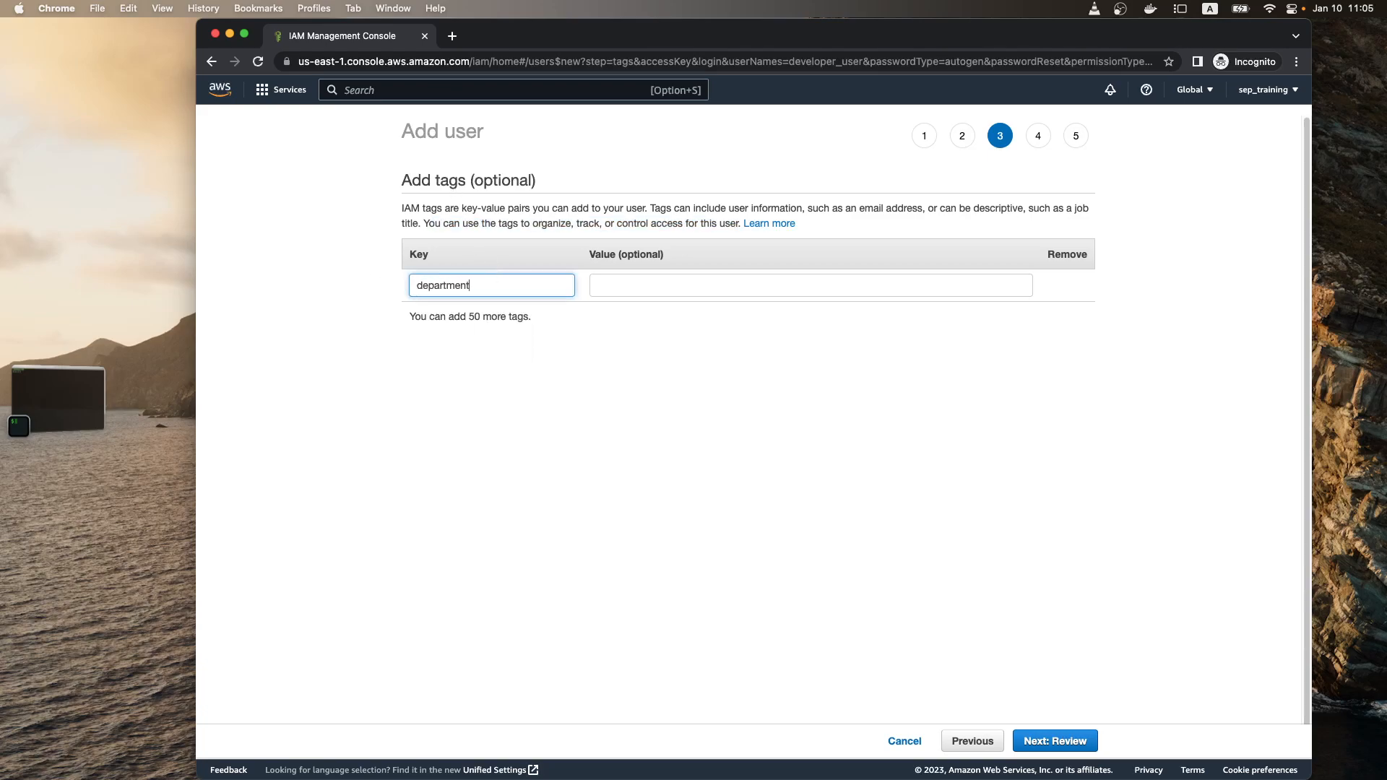
pyautogui.press('Tab')
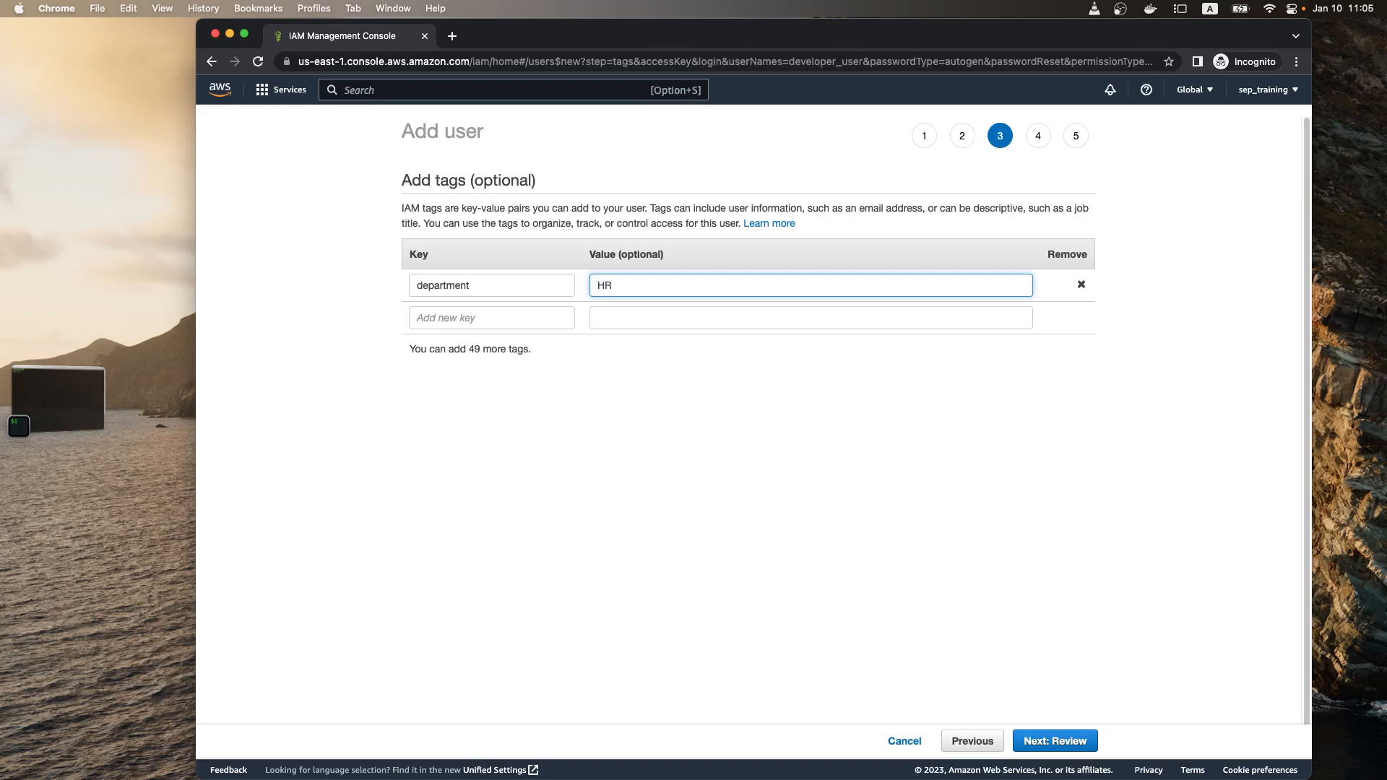
pyautogui.click(526, 439)
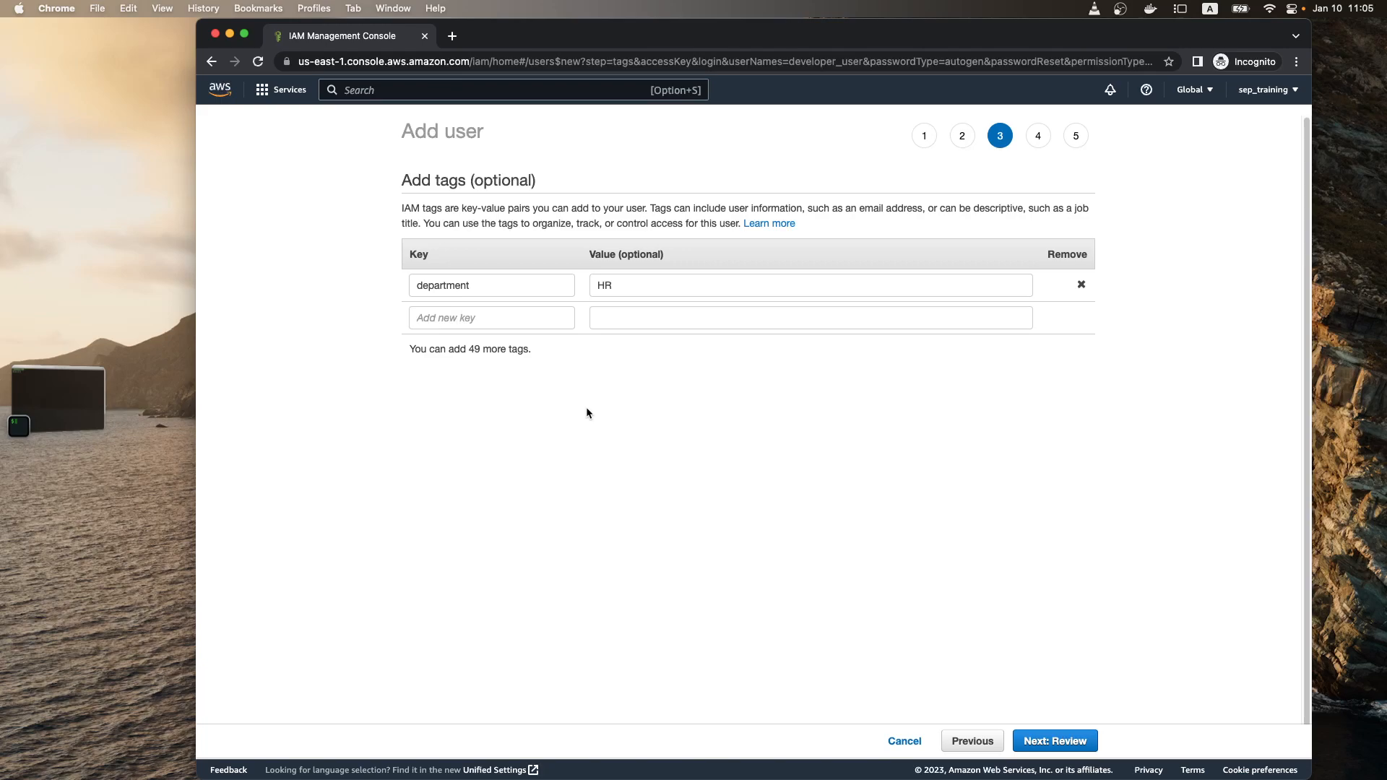
pyautogui.moveTo(484, 286); pyautogui.dragTo(396, 288)
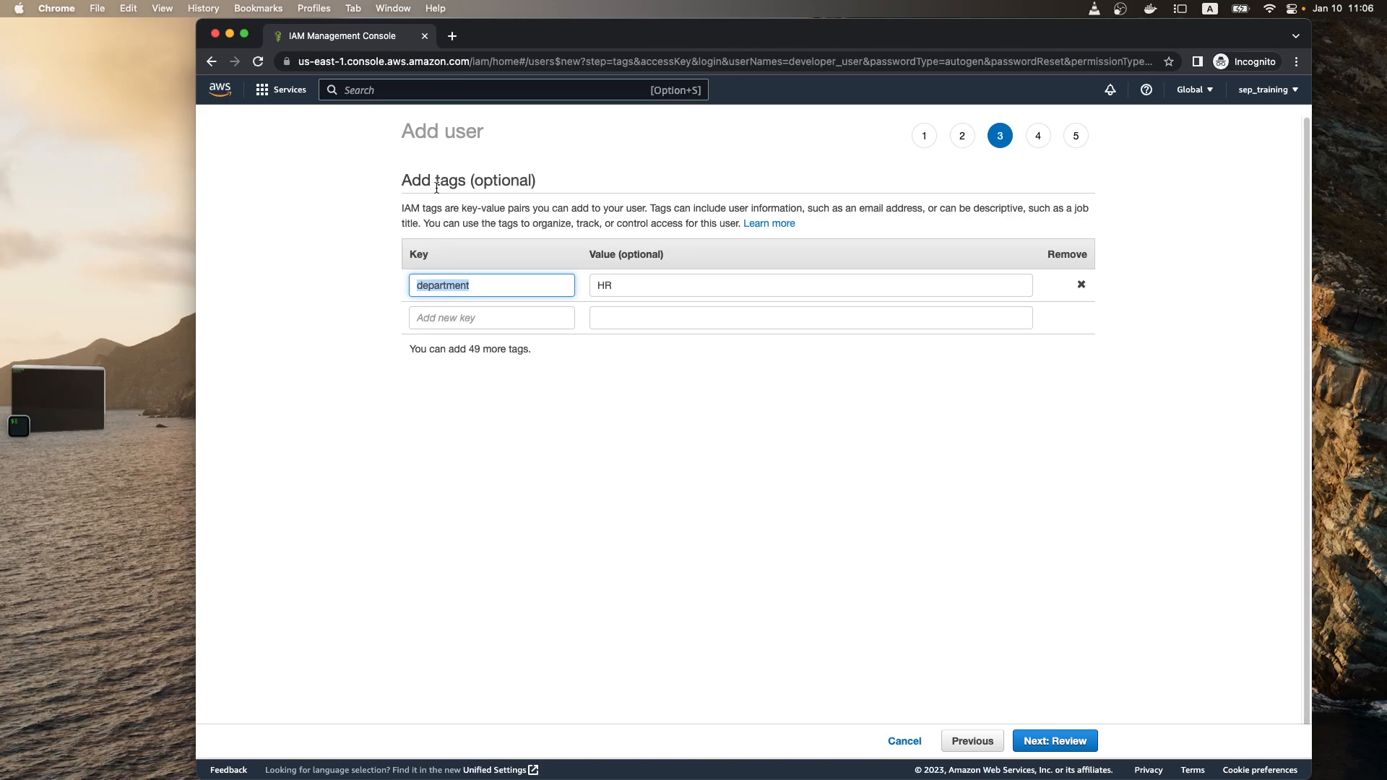
pyautogui.click(474, 420)
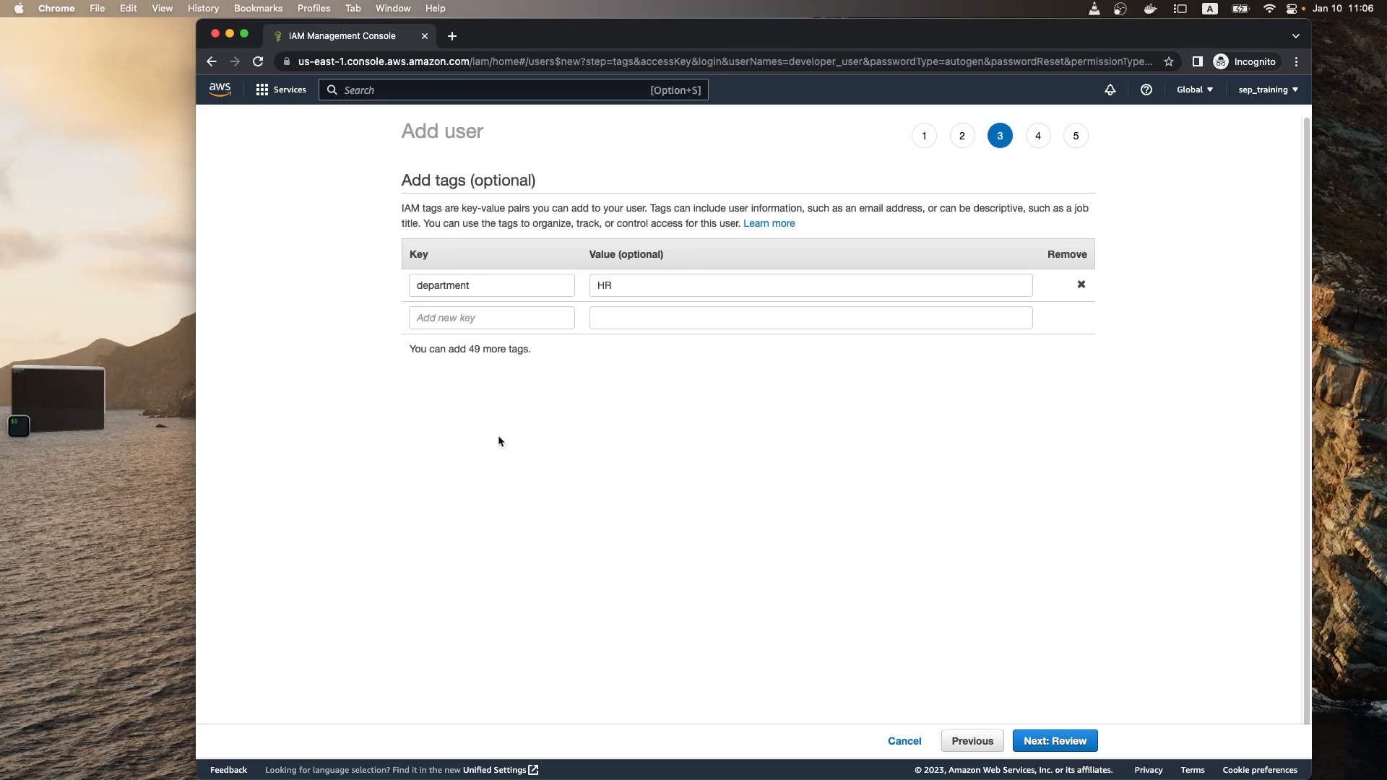
# Step: Proceed through the review to create developer_user, and download the new user's credentials as a .csv file
pyautogui.click(1054, 740)
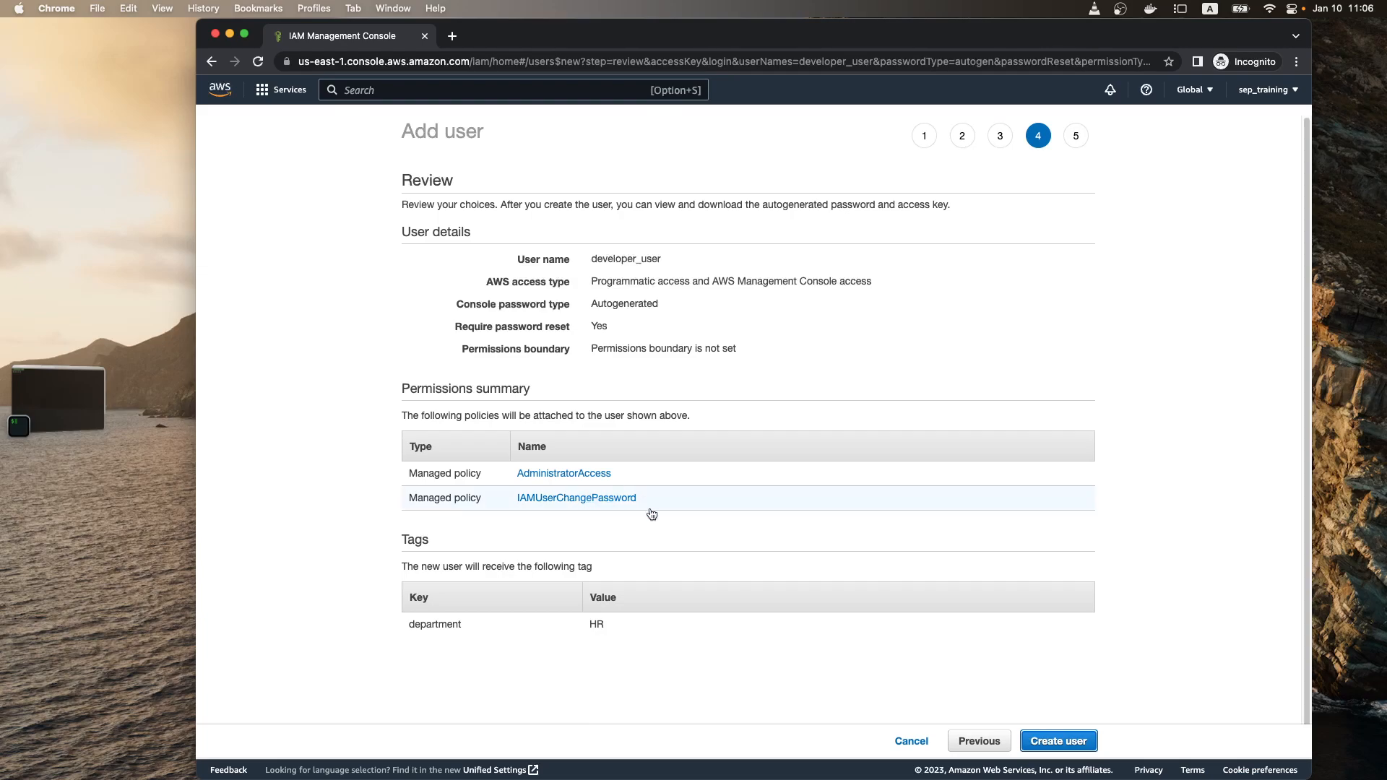
pyautogui.click(1044, 733)
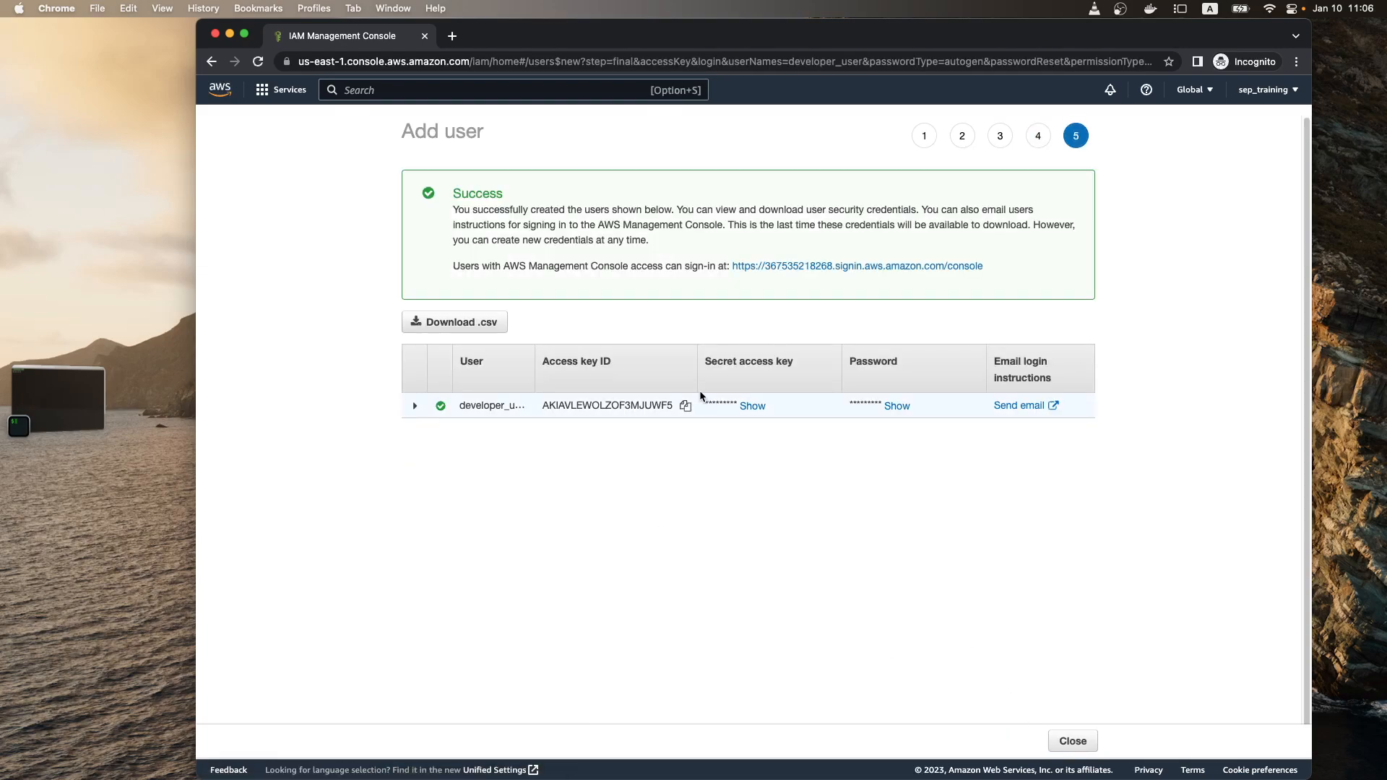
pyautogui.click(459, 325)
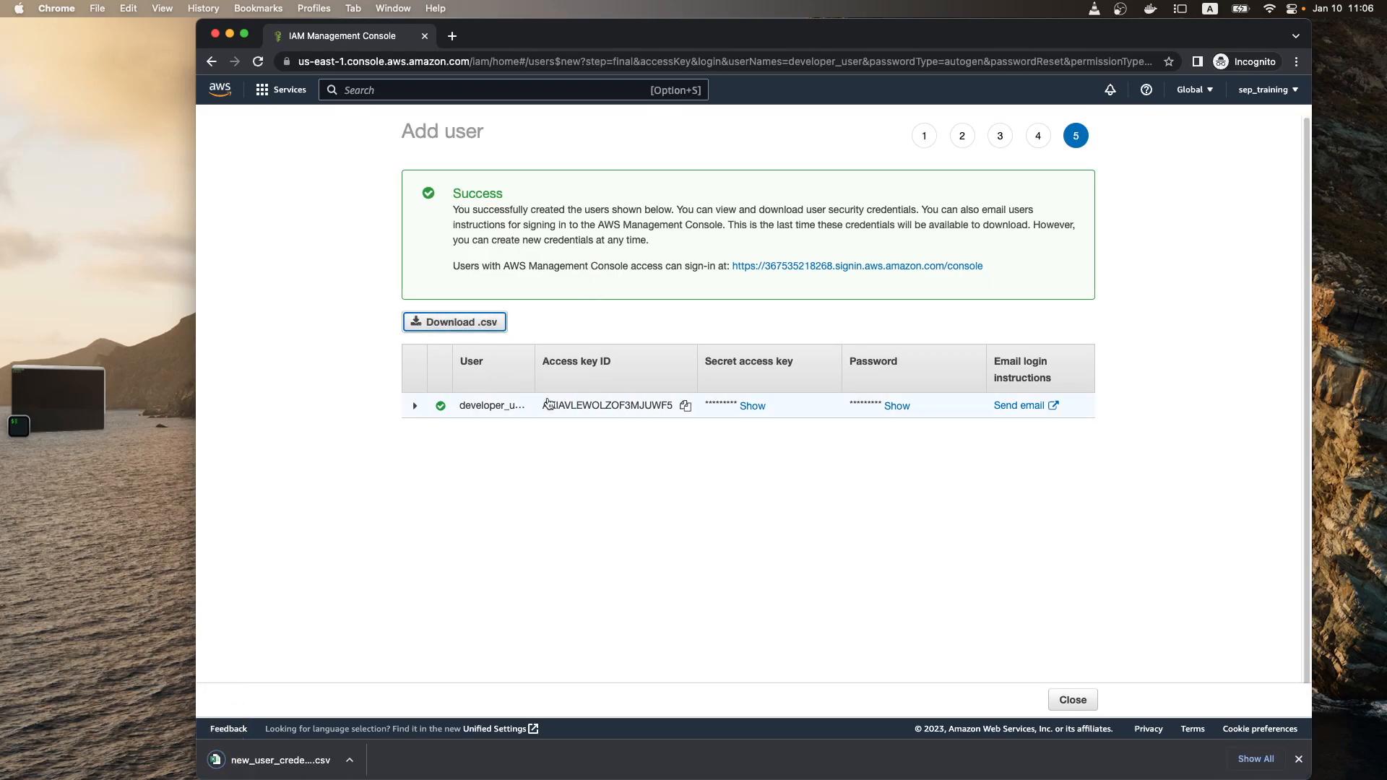
# Step: Reveal the new user's secret access key and password, and open the email with login instructions
pyautogui.moveTo(733, 226); pyautogui.dragTo(1022, 225)
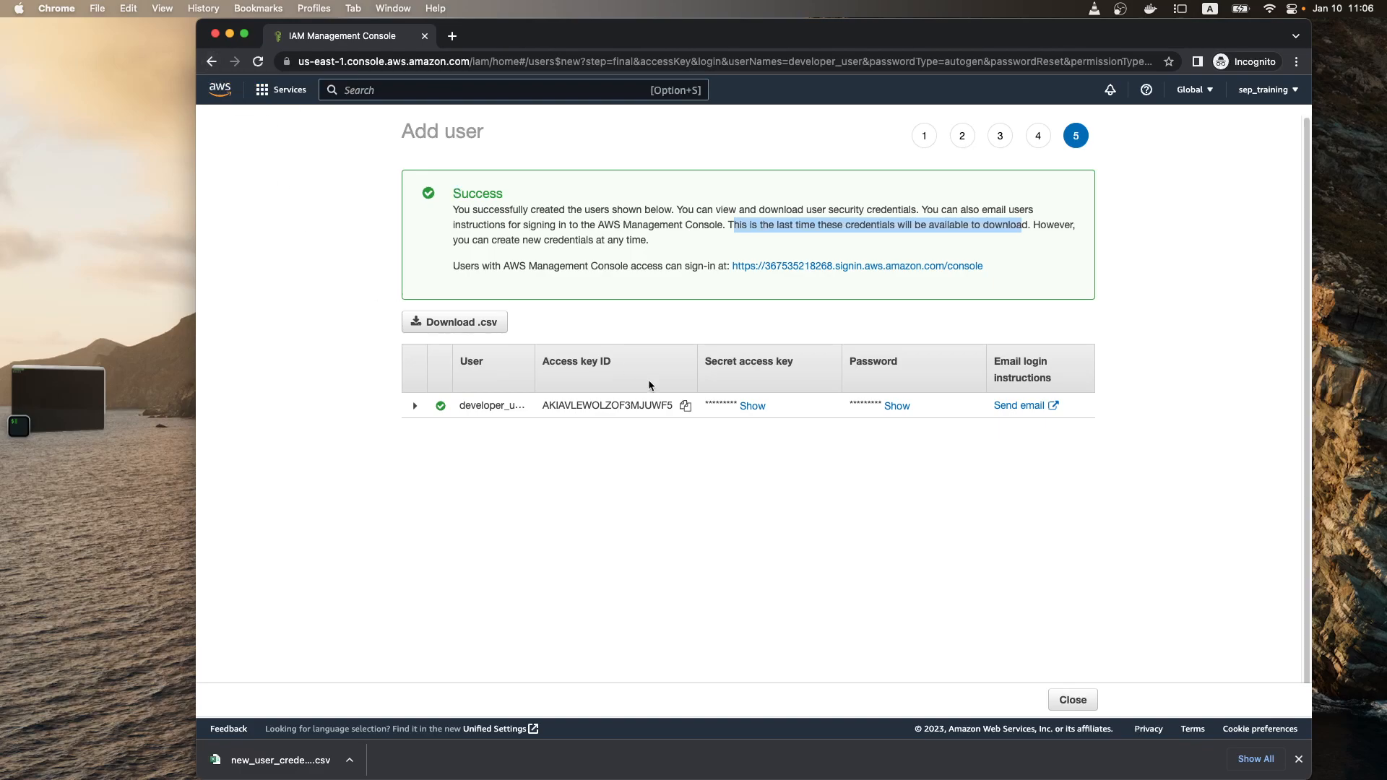
pyautogui.click(752, 406)
pyautogui.click(897, 406)
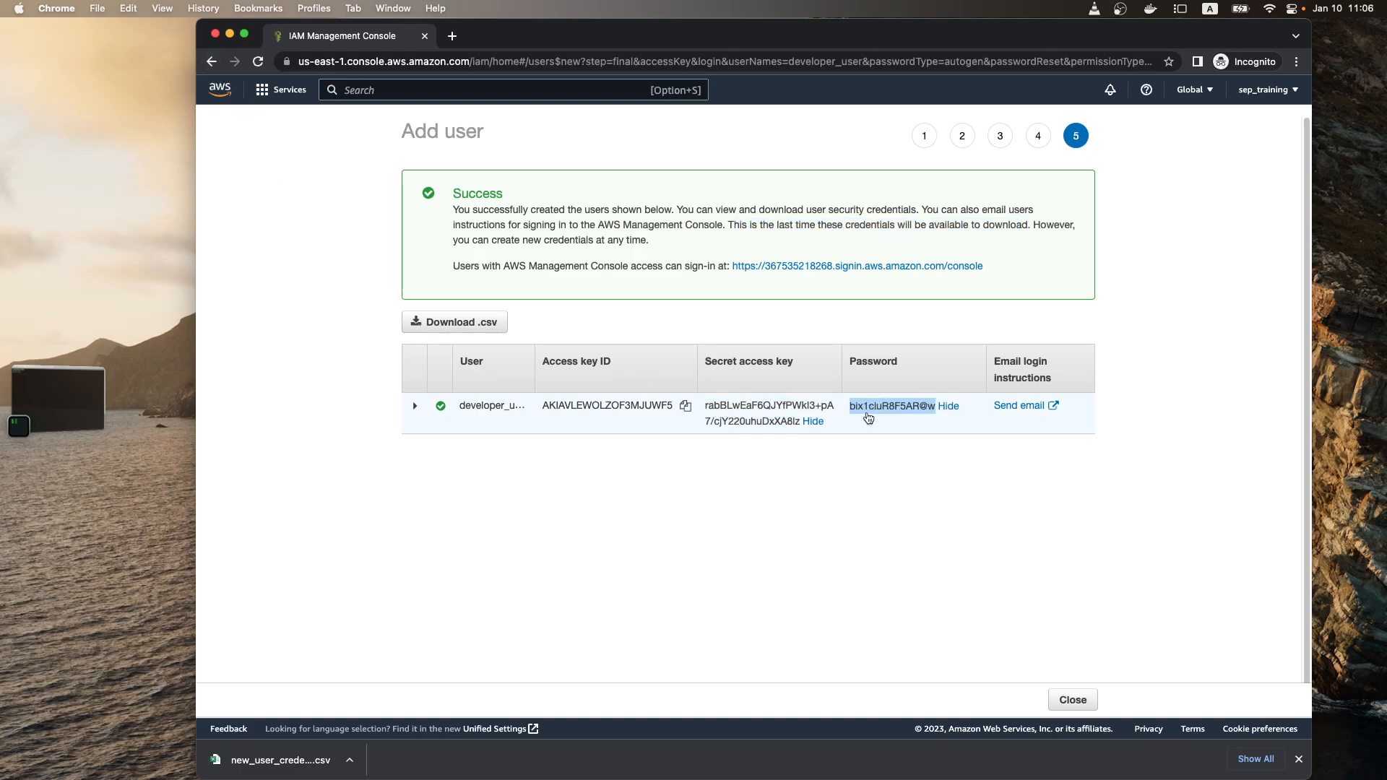
pyautogui.click(823, 464)
pyautogui.click(1020, 406)
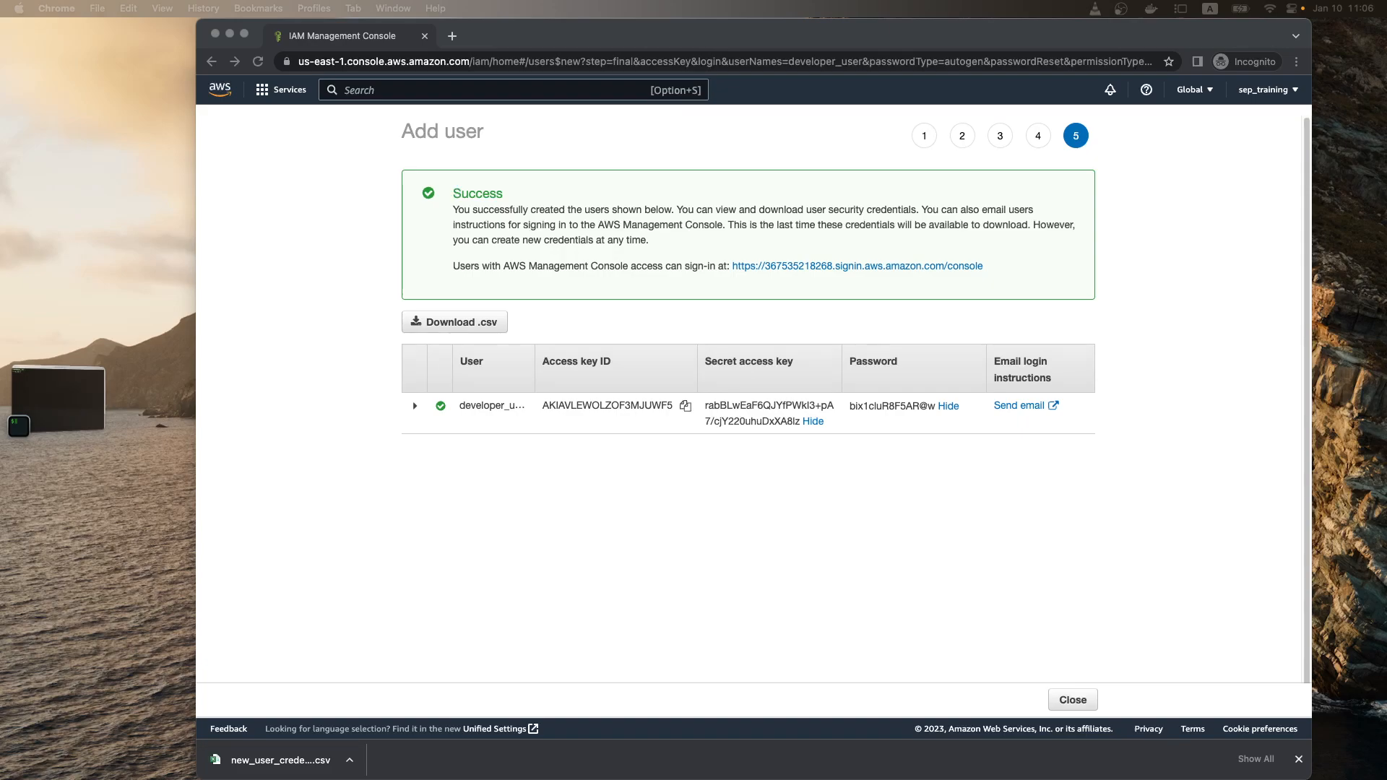
# Step: Open the downloaded new_user_credentials file in Excel and widen its columns to show the full contents
pyautogui.click(314, 755)
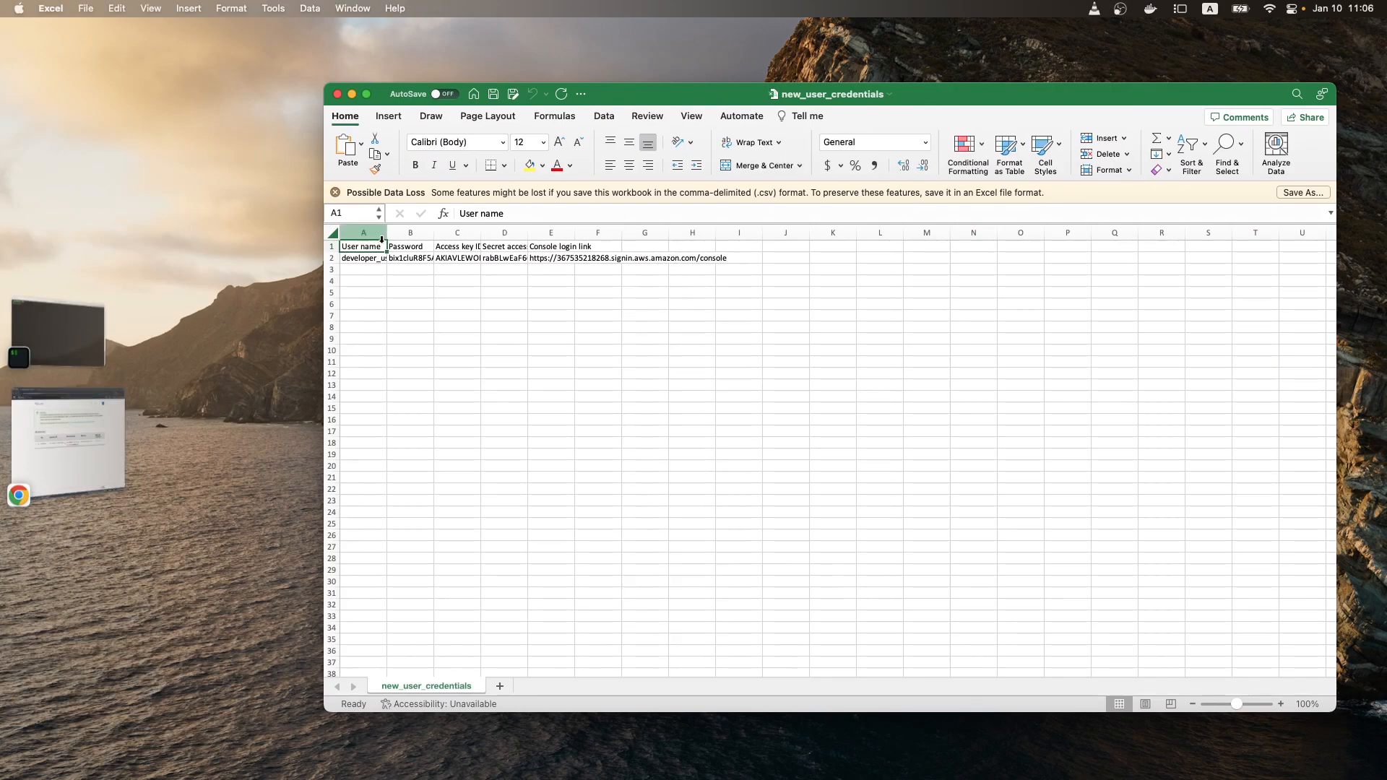
pyautogui.moveTo(386, 232); pyautogui.dragTo(386, 232)
pyautogui.click(379, 259)
pyautogui.moveTo(499, 238); pyautogui.dragTo(1160, 236)
pyautogui.click(989, 260)
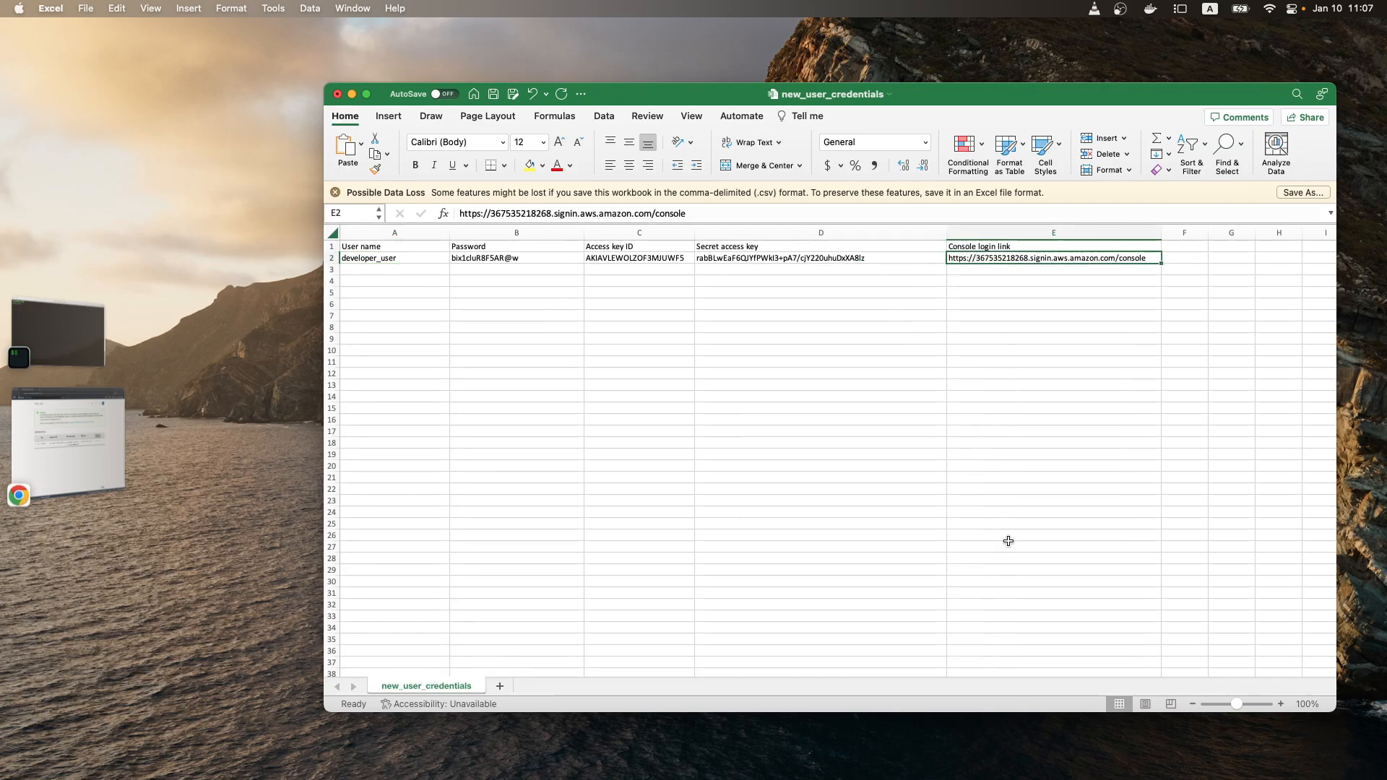
pyautogui.moveTo(1241, 706); pyautogui.dragTo(1239, 706)
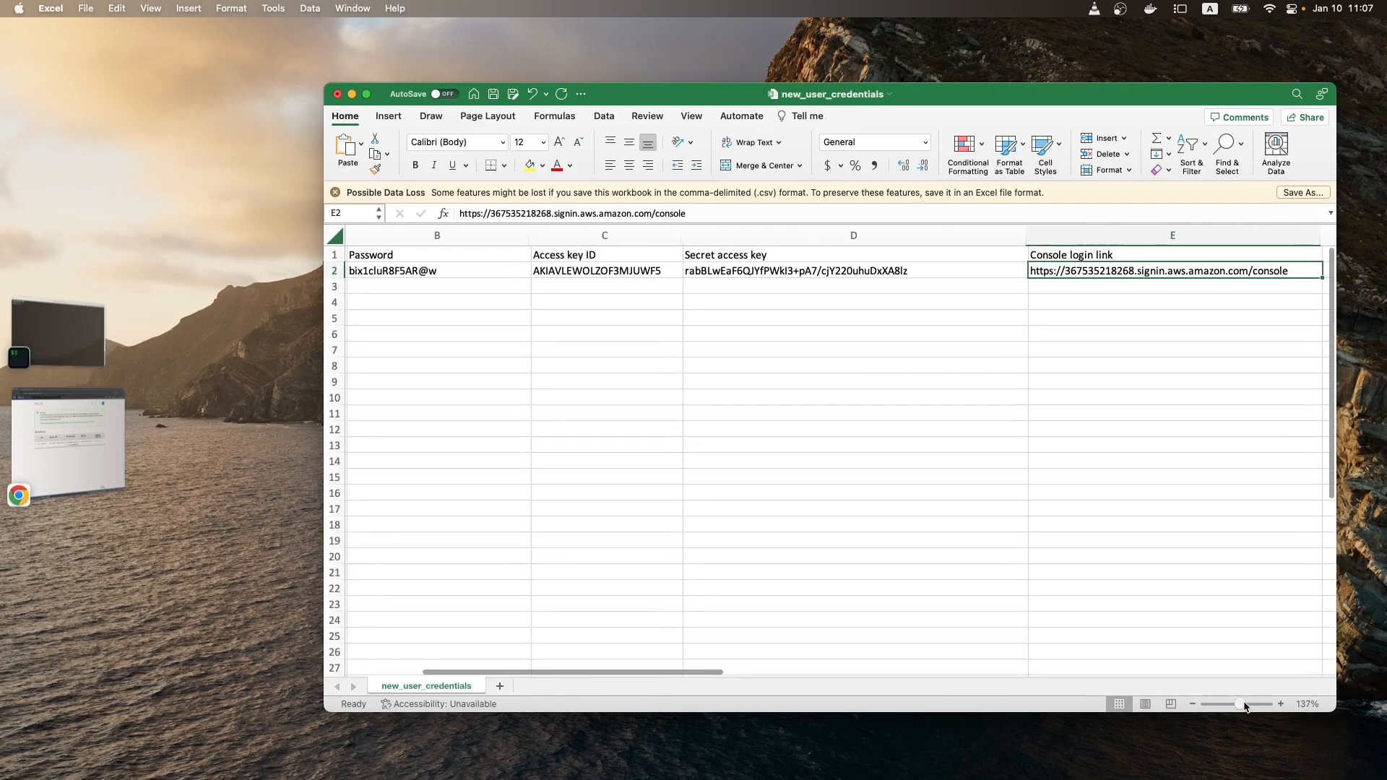
pyautogui.moveTo(617, 671); pyautogui.dragTo(553, 670)
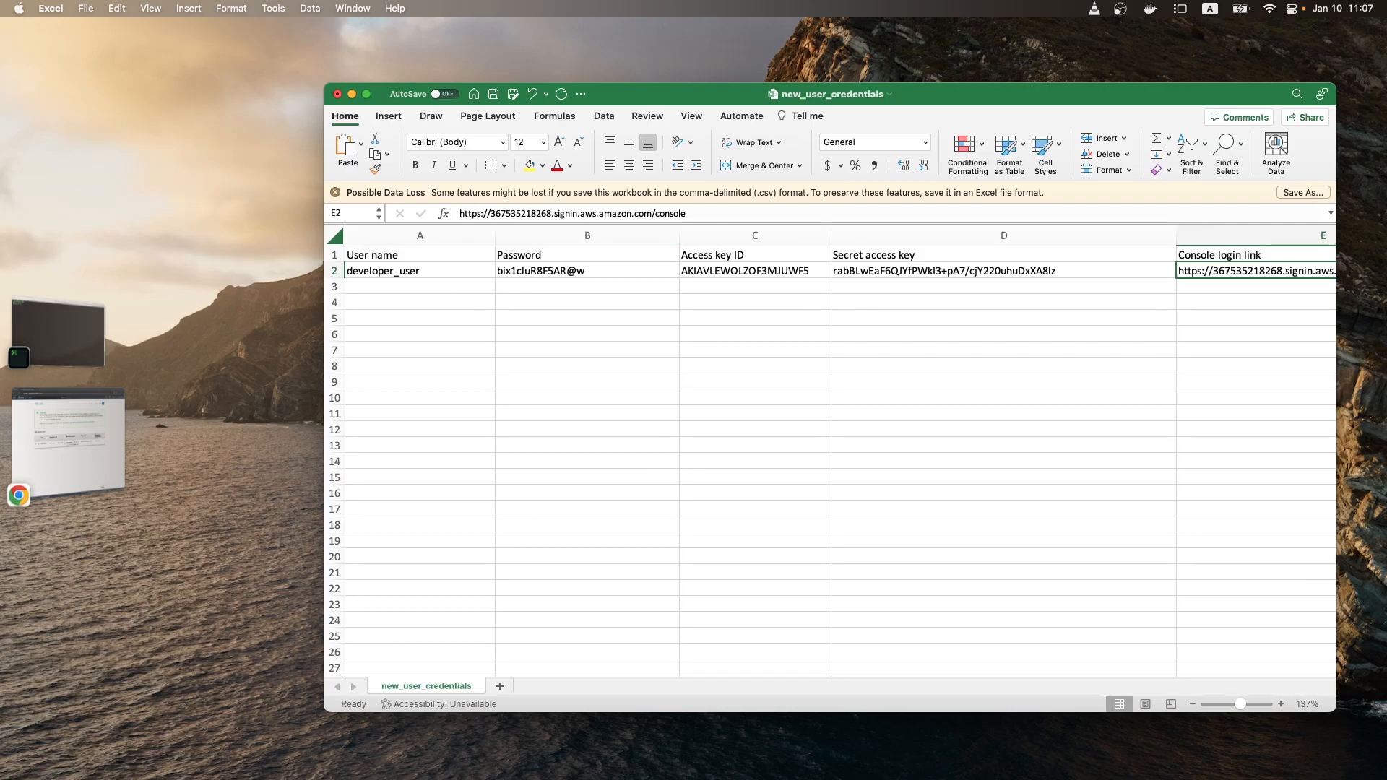
# Step: Examine the access key ID and secret access key pair, and the user name and password pair, in the spreadsheet
pyautogui.click(758, 274)
pyautogui.click(886, 275)
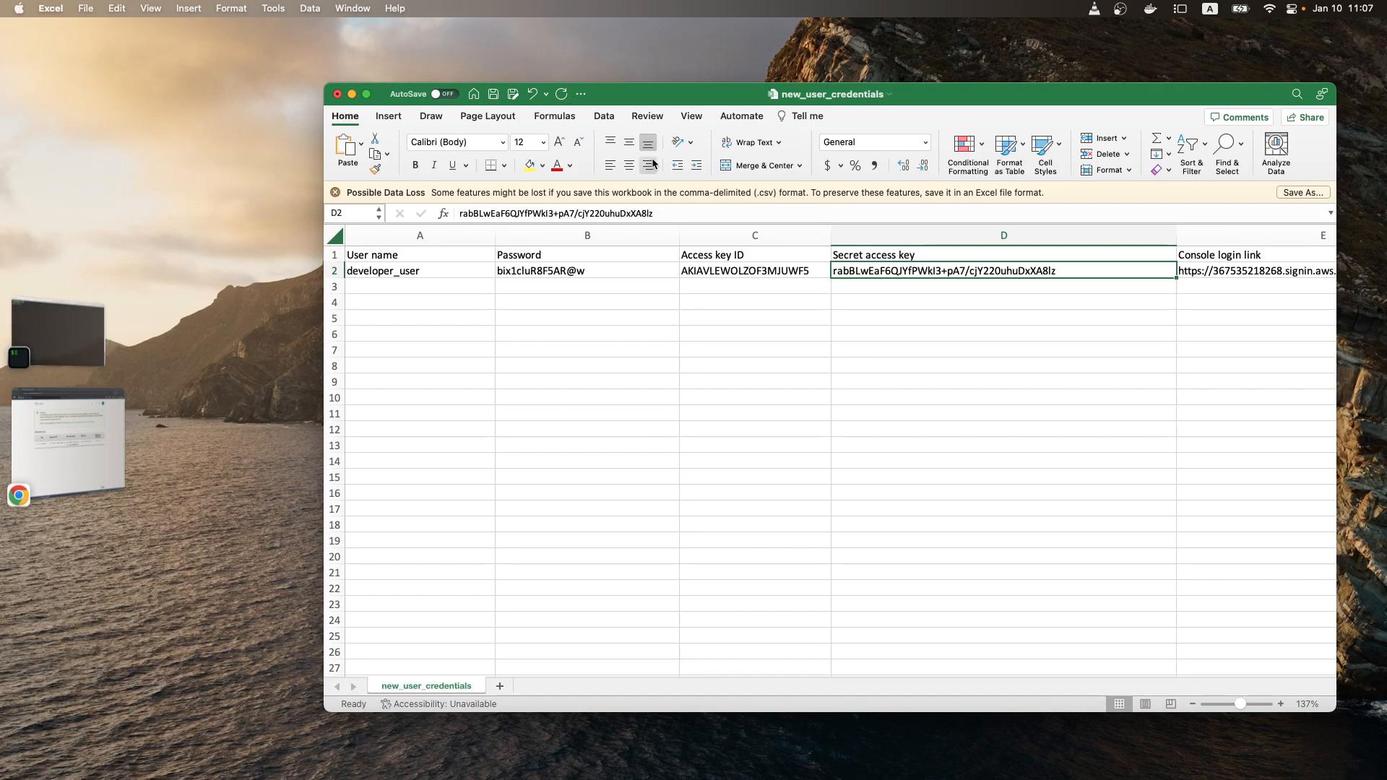
pyautogui.moveTo(744, 258); pyautogui.dragTo(916, 276)
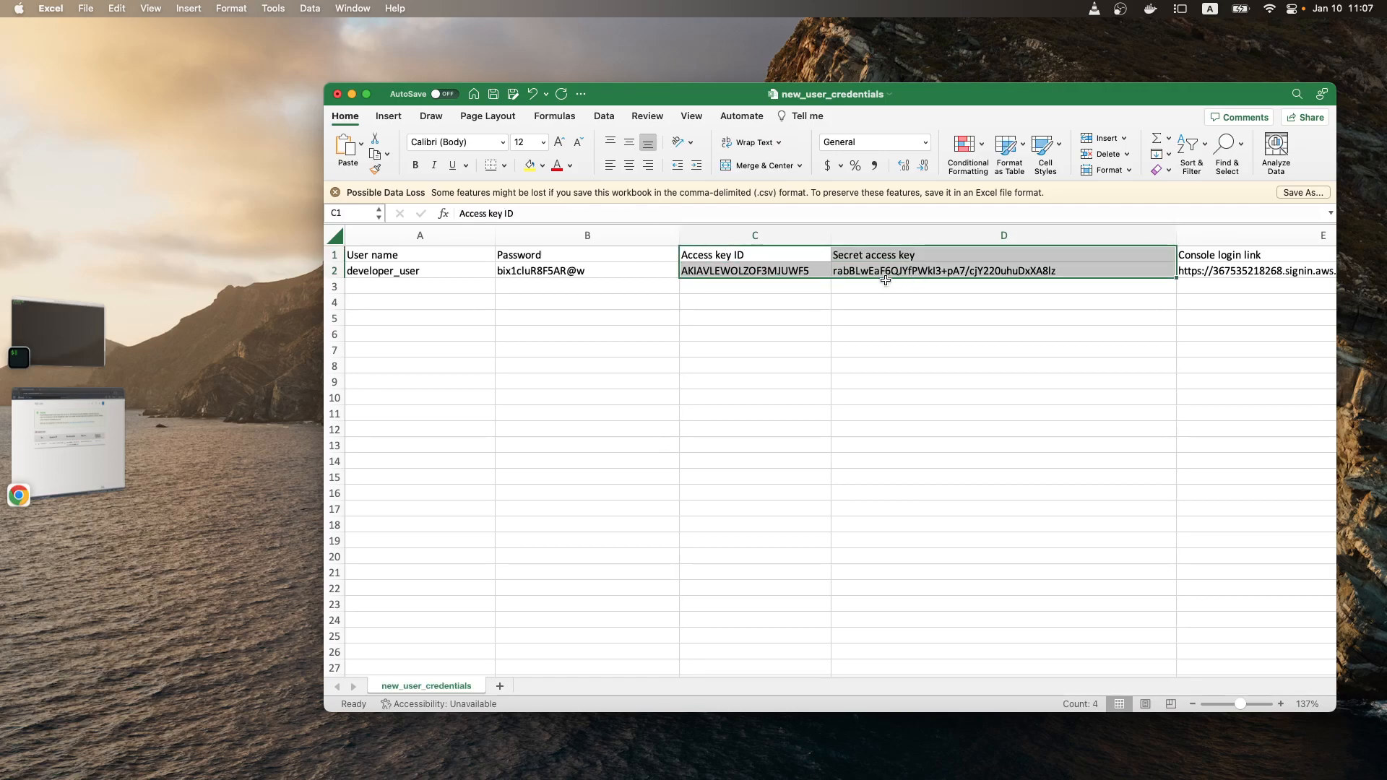
pyautogui.moveTo(420, 262); pyautogui.dragTo(567, 275)
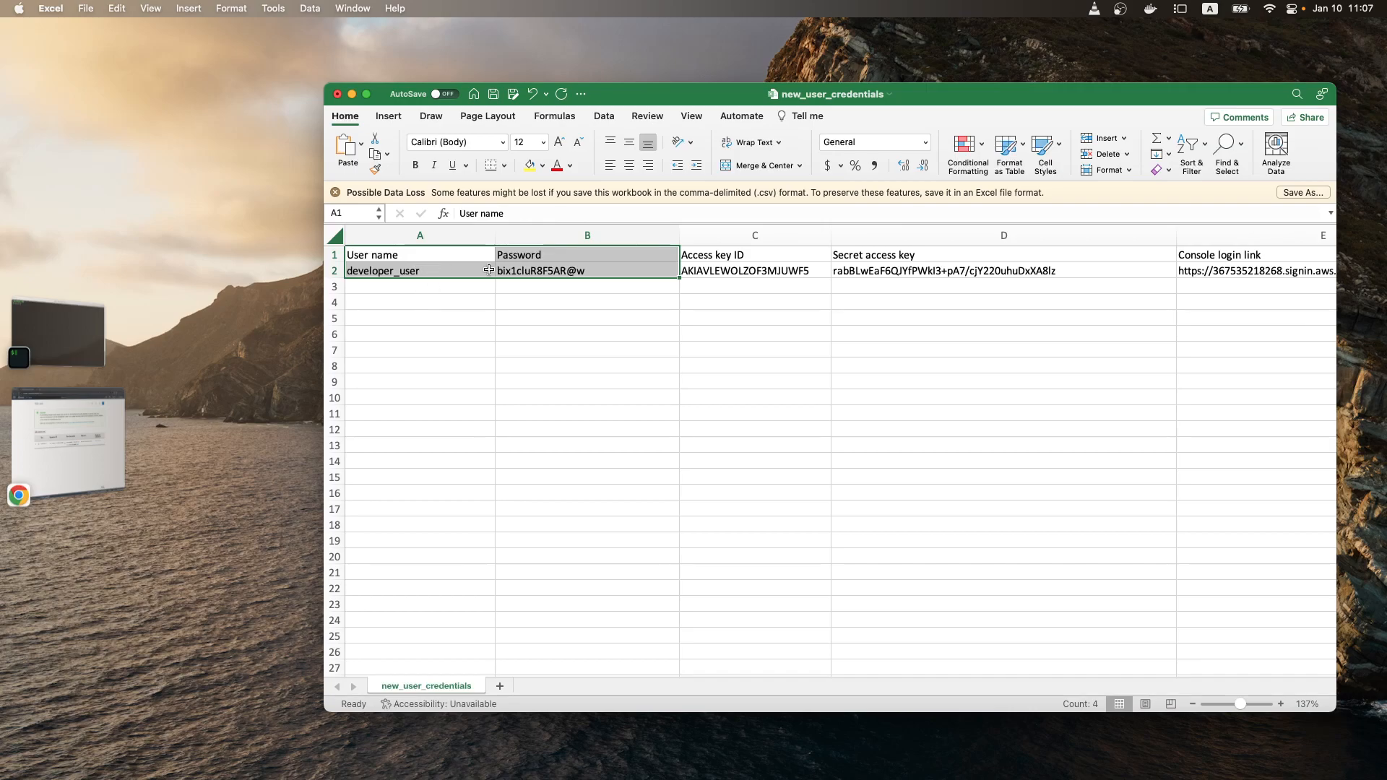
# Step: Switch back to Chrome, sign out of the current AWS account and go to the console sign-in page
pyautogui.click(75, 425)
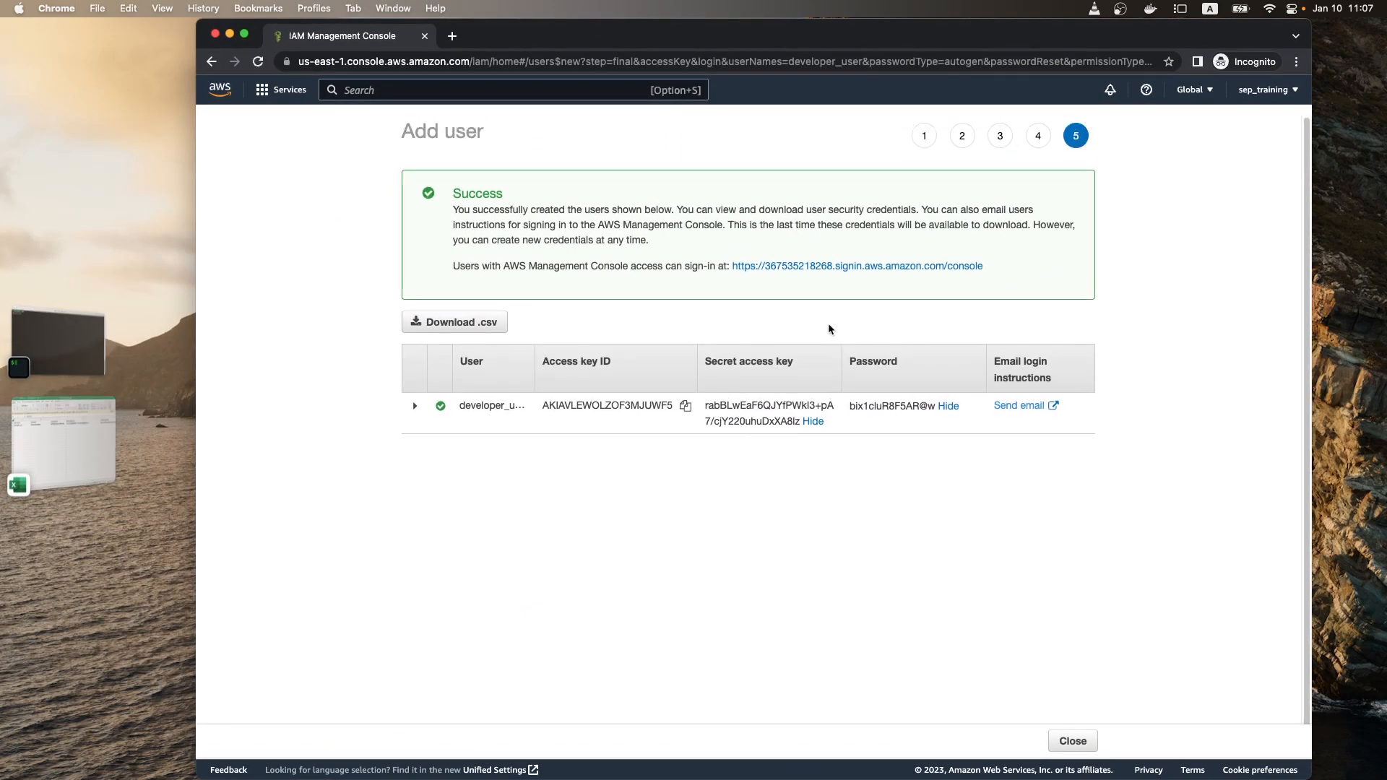
pyautogui.click(280, 91)
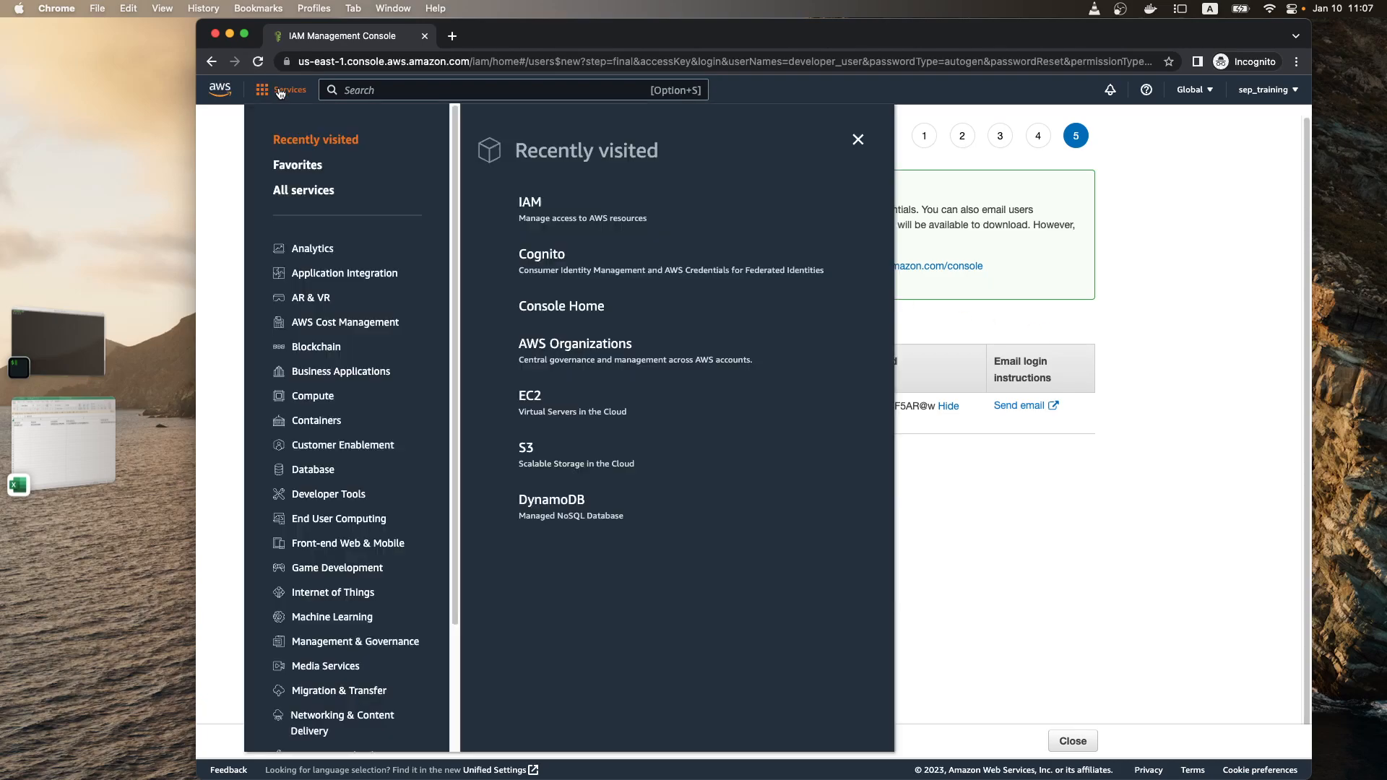
pyautogui.click(1268, 89)
pyautogui.click(1242, 357)
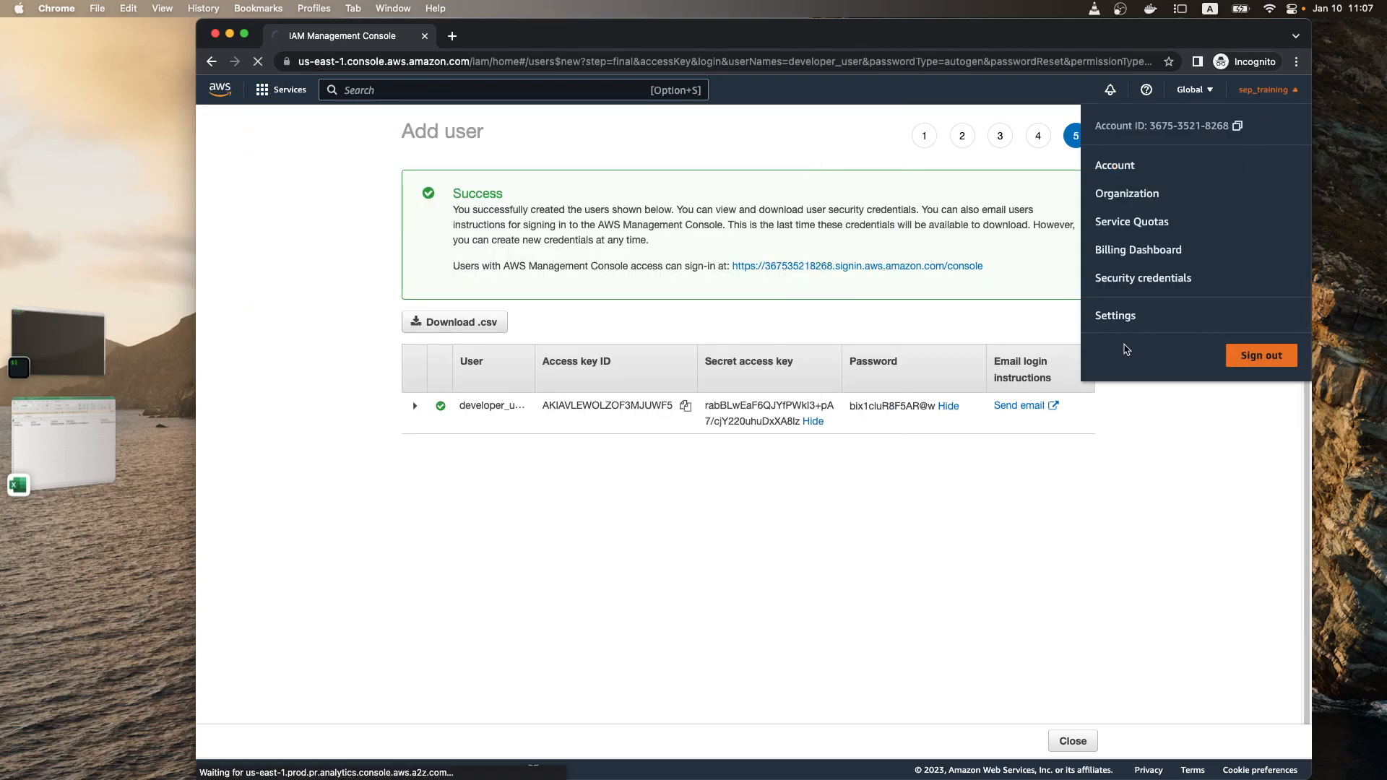
pyautogui.click(1204, 100)
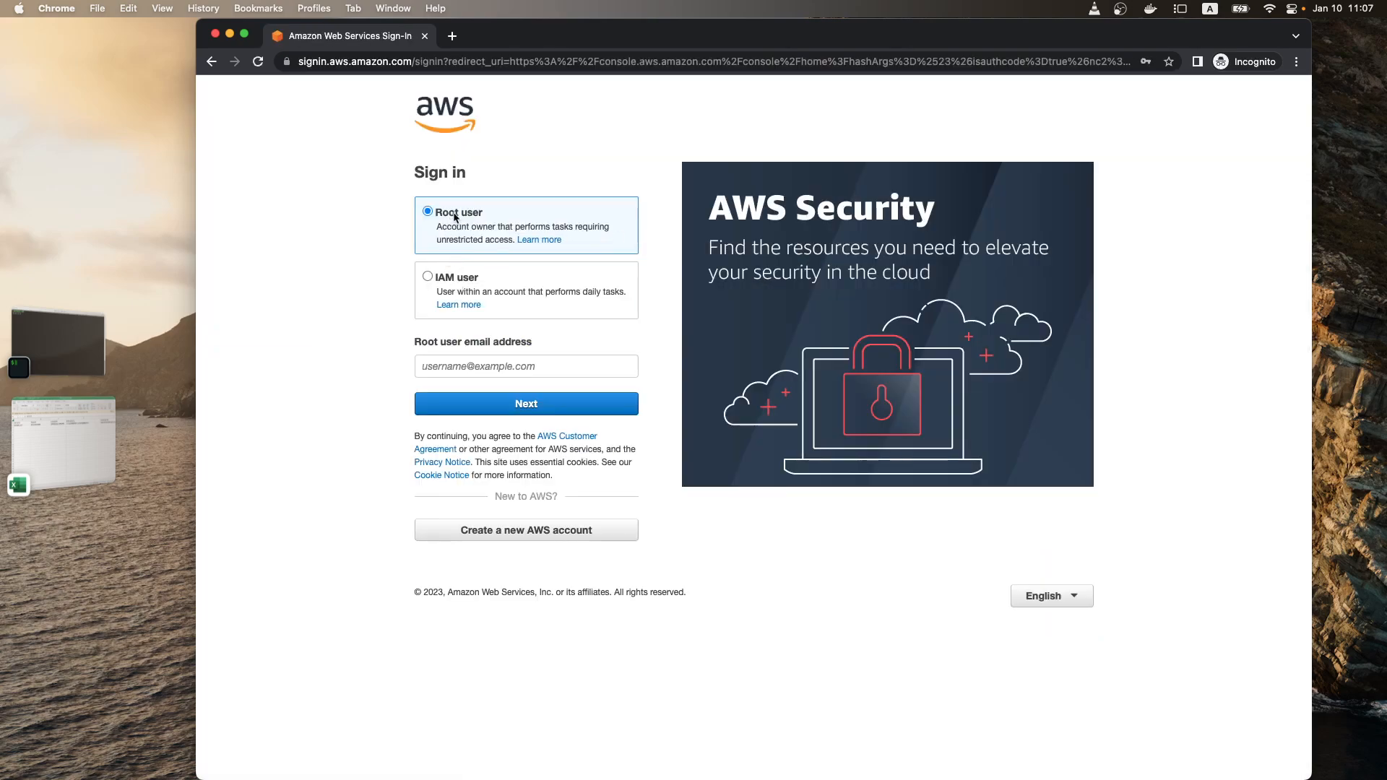
# Step: Choose IAM user sign-in, and open the console login link from the new_user_credentials spreadsheet in Excel
pyautogui.click(459, 281)
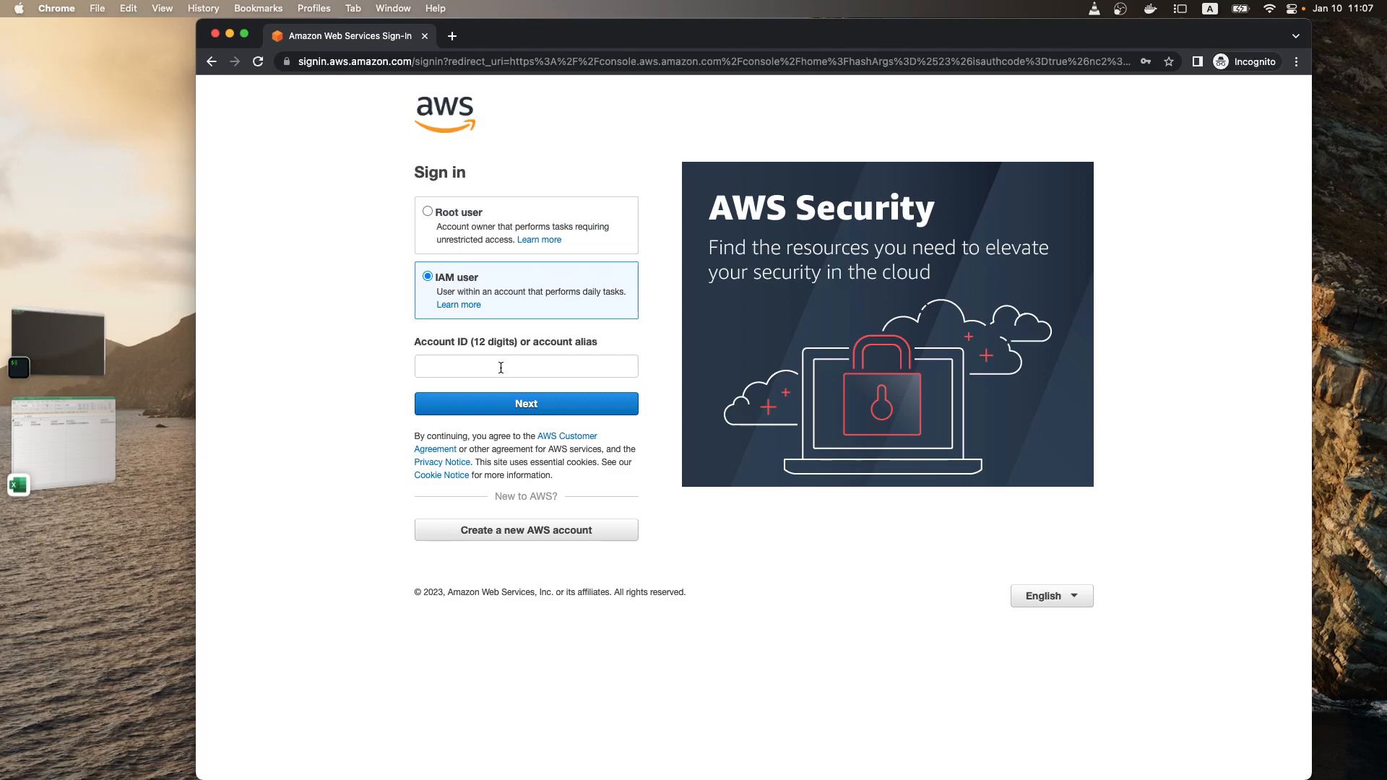
pyautogui.click(538, 375)
pyautogui.click(340, 376)
pyautogui.press('super+Tab')
pyautogui.doubleClick(1226, 270)
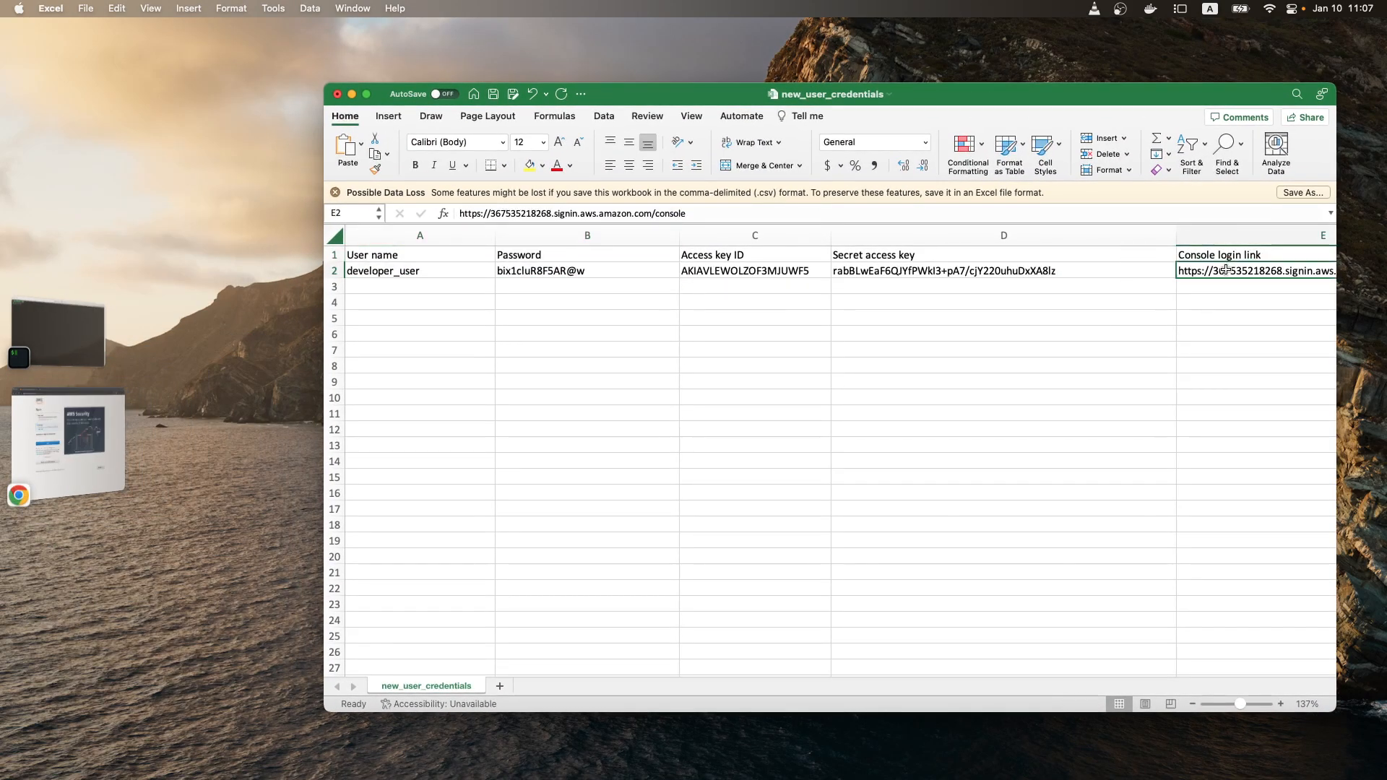
pyautogui.press('Return')
pyautogui.click(1199, 270)
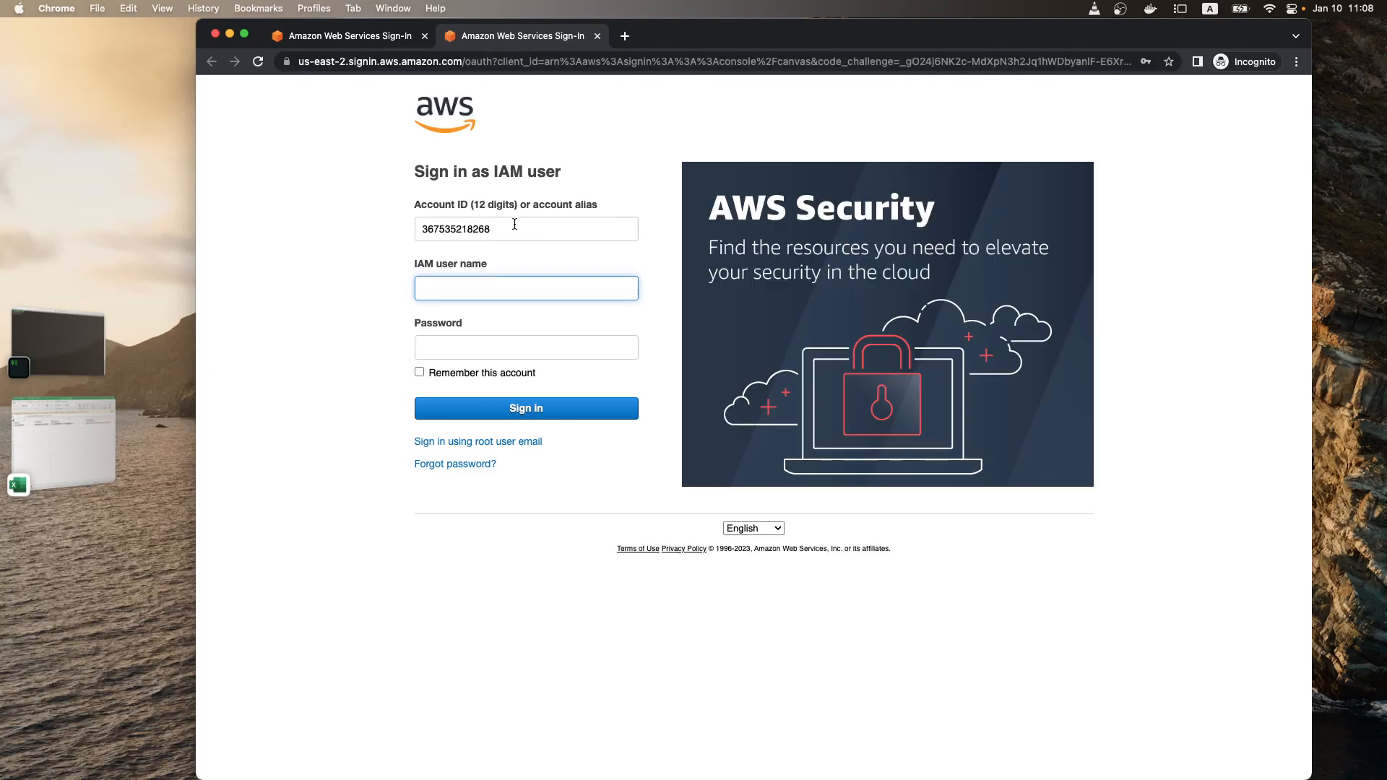
# Step: Compare the account ID field on the IAM user sign-in page with the one on the general sign-in page
pyautogui.doubleClick(432, 220)
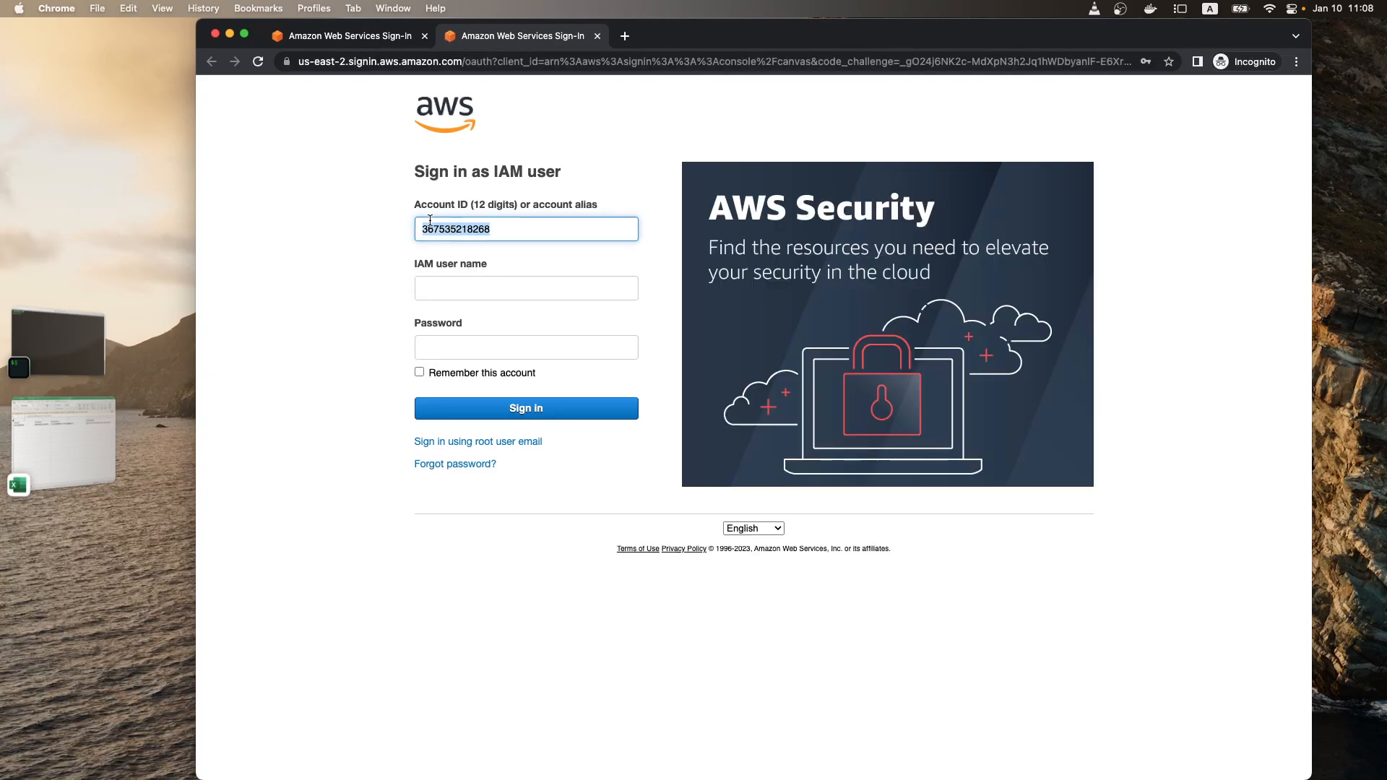
pyautogui.click(382, 40)
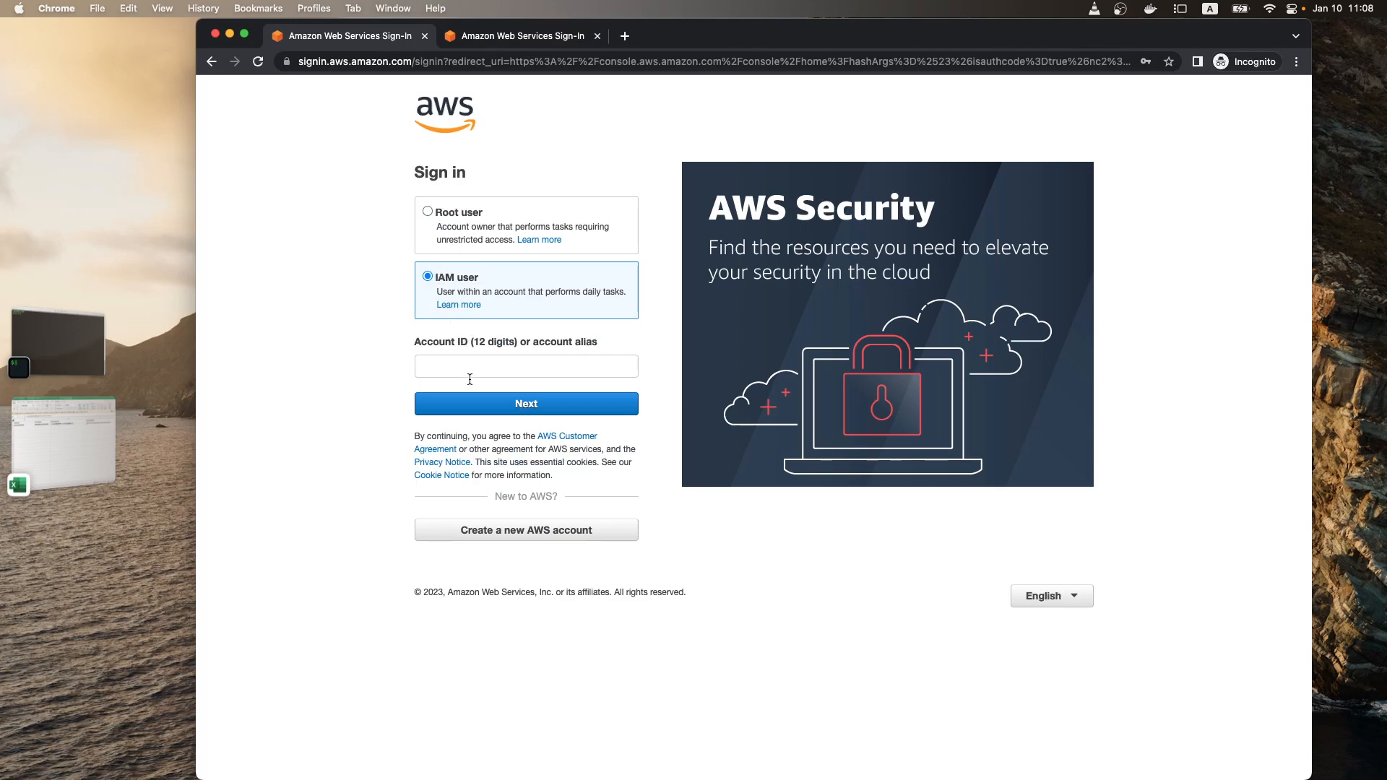
pyautogui.click(480, 359)
pyautogui.click(489, 37)
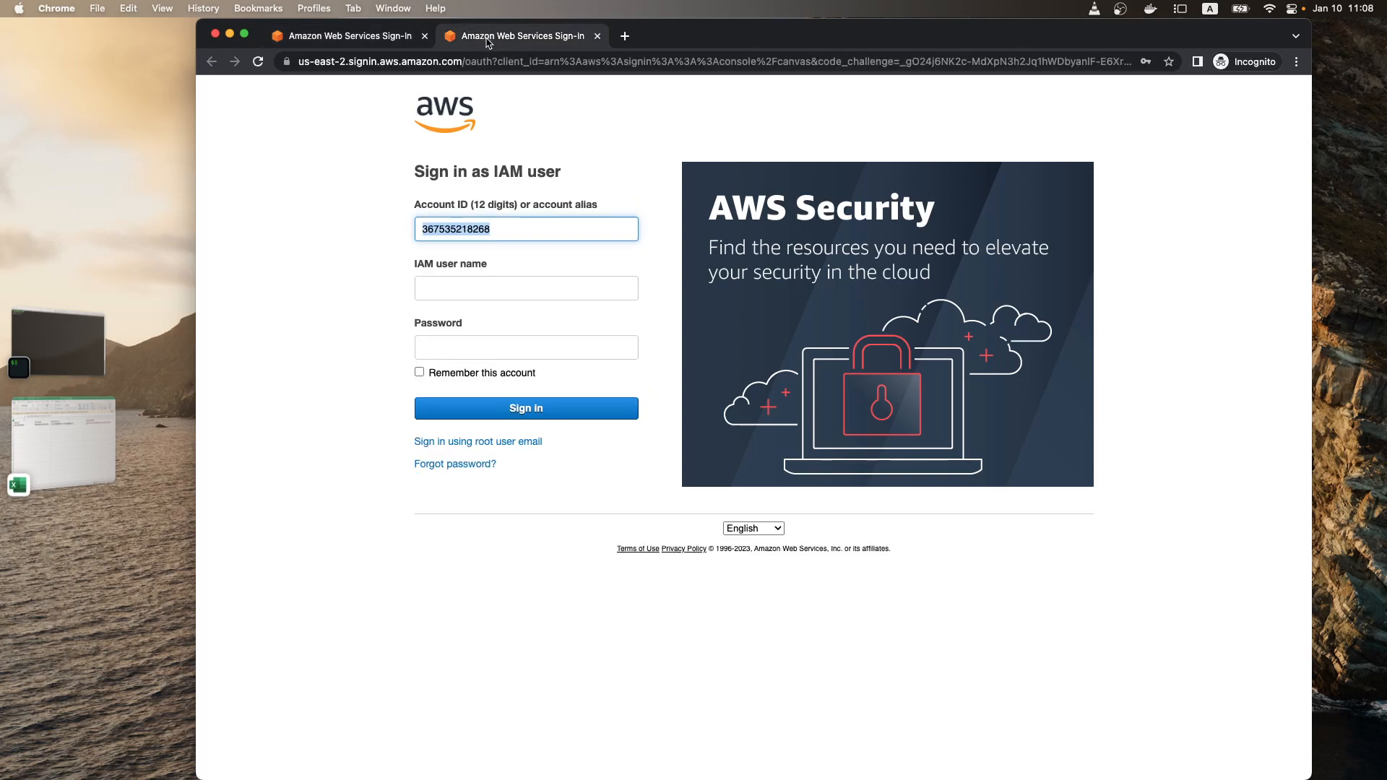
# Step: Enter developer_user as the IAM user name and empty the password field
pyautogui.click(482, 287)
pyautogui.write('develo')
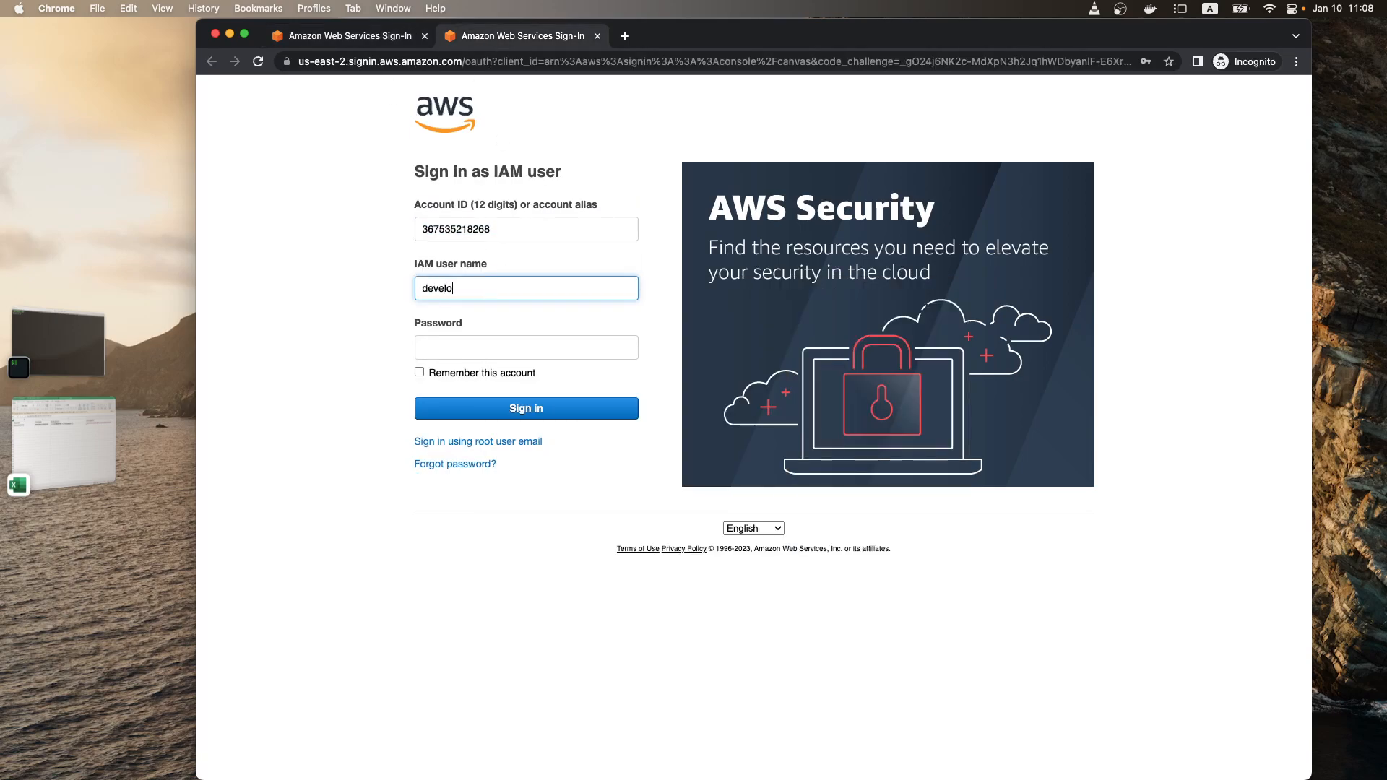
pyautogui.write('per_user')
pyautogui.press('Tab')
pyautogui.press('BackSpace')
pyautogui.press('BackSpace')
pyautogui.press('BackSpace')
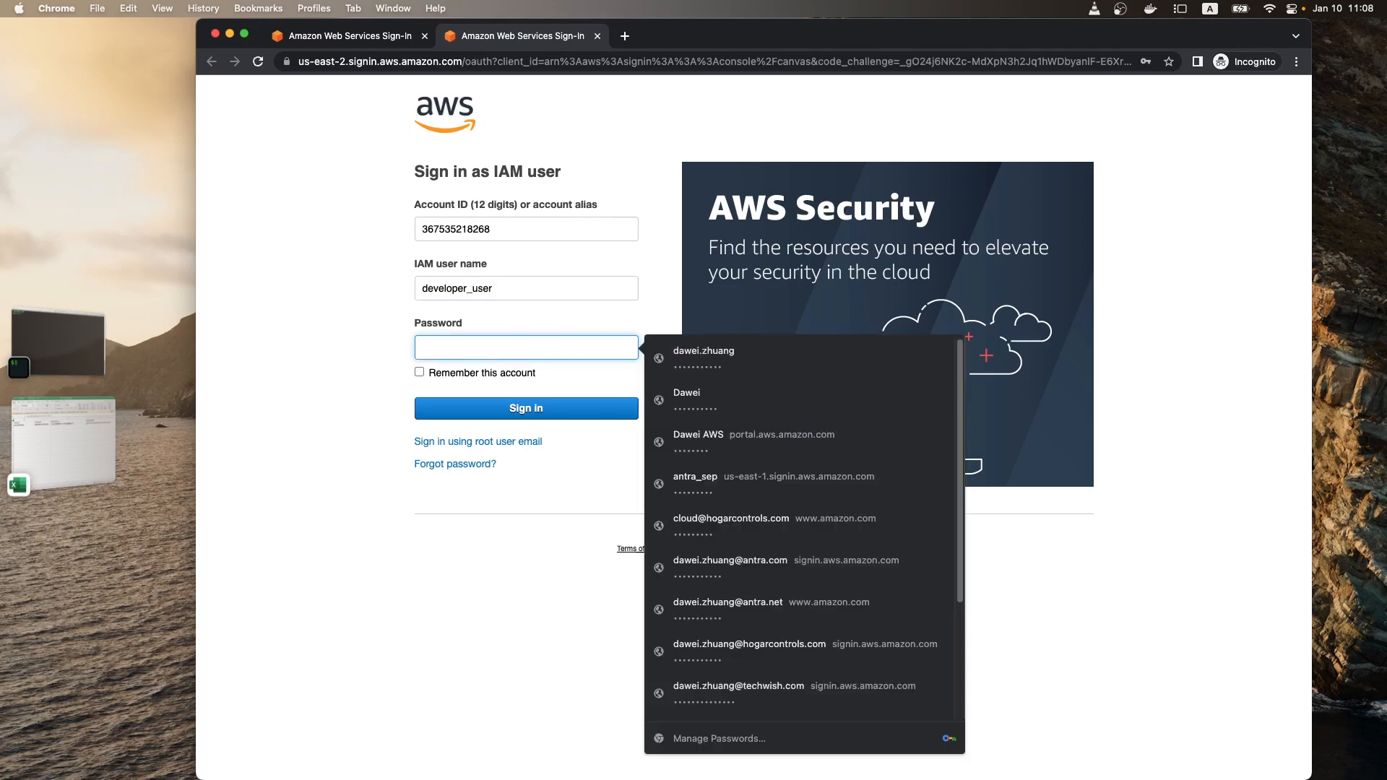
# Step: Copy the user's console password from the Excel spreadsheet into the password field in Chrome and sign in
pyautogui.press('super+Tab')
pyautogui.click(447, 269)
pyautogui.moveTo(570, 210); pyautogui.dragTo(408, 218)
pyautogui.press('super+c')
pyautogui.press('super+Tab')
pyautogui.press('super+v')
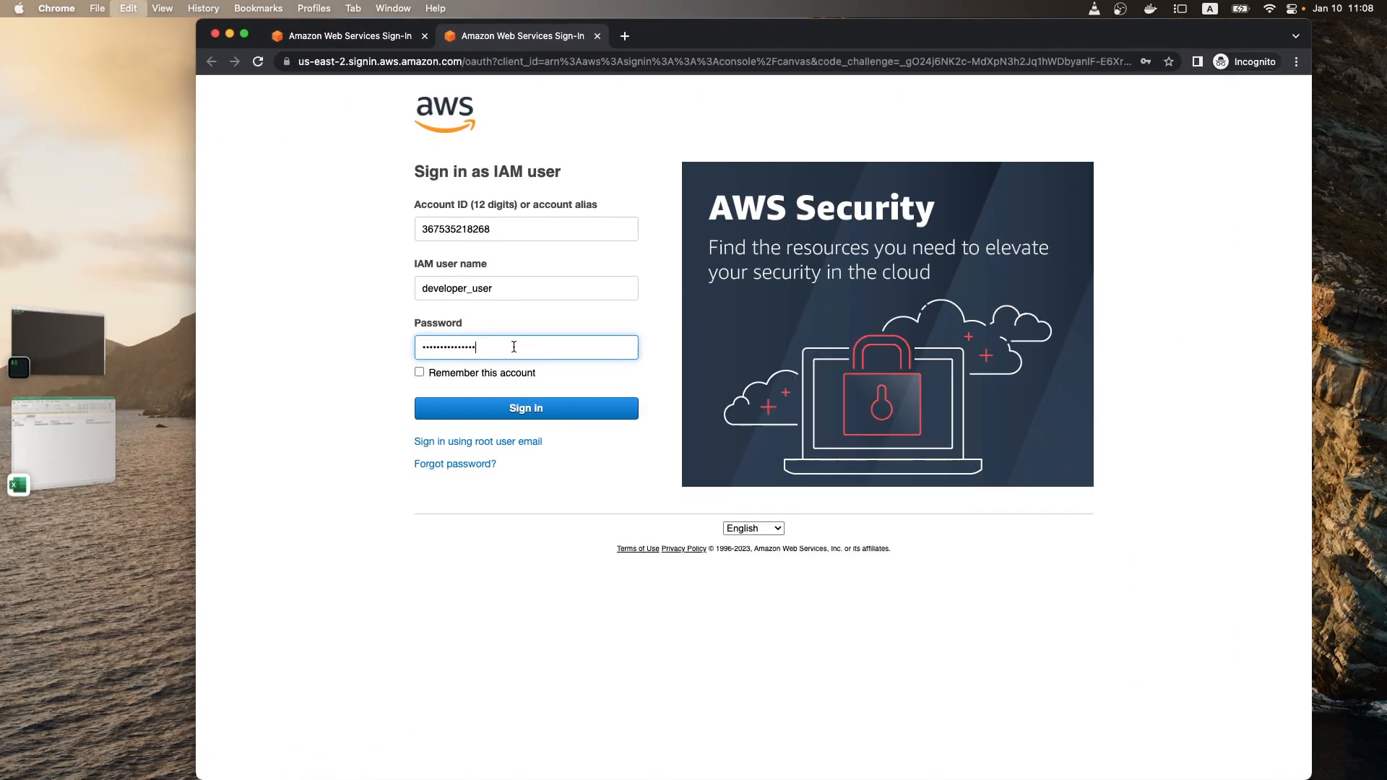
pyautogui.click(538, 415)
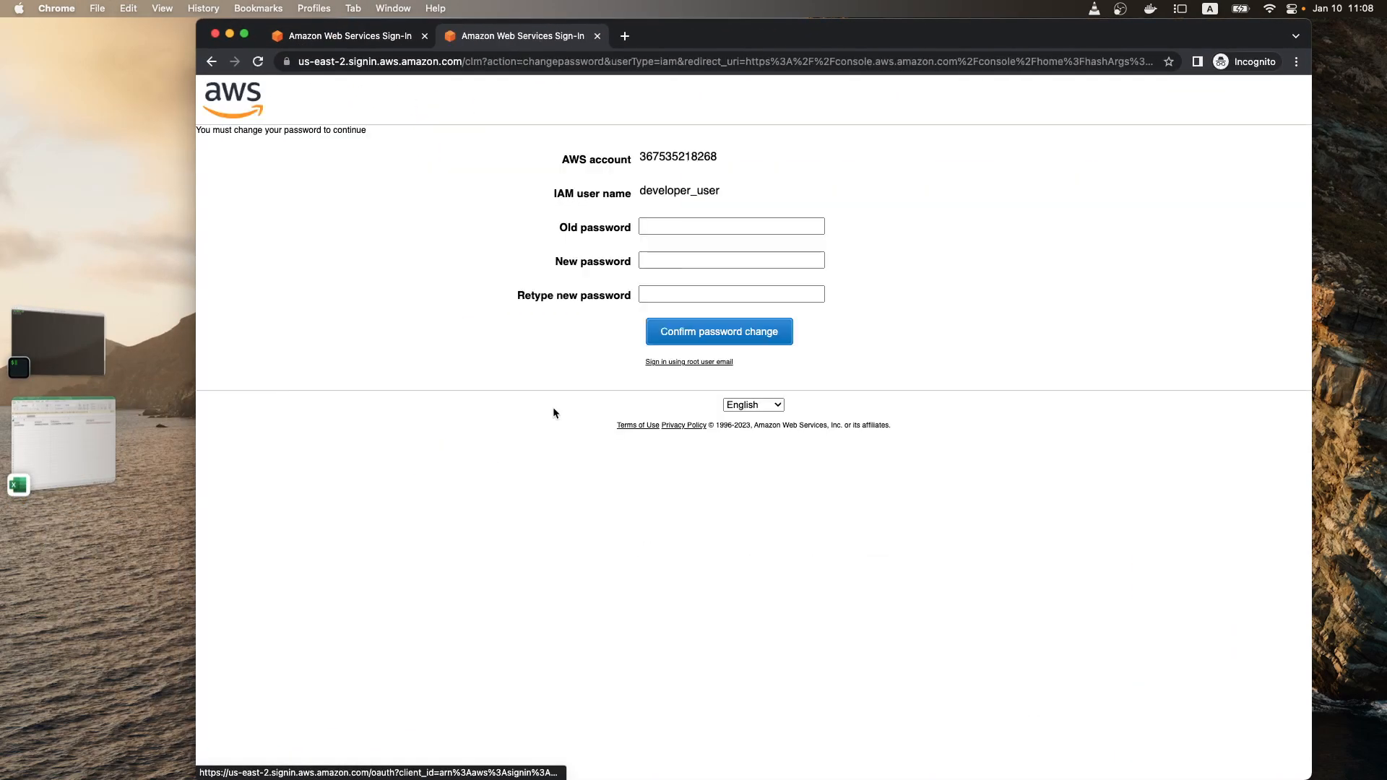
# Step: Enter the old password and a new password with its repetition for developer_user, and confirm the password change
pyautogui.click(670, 226)
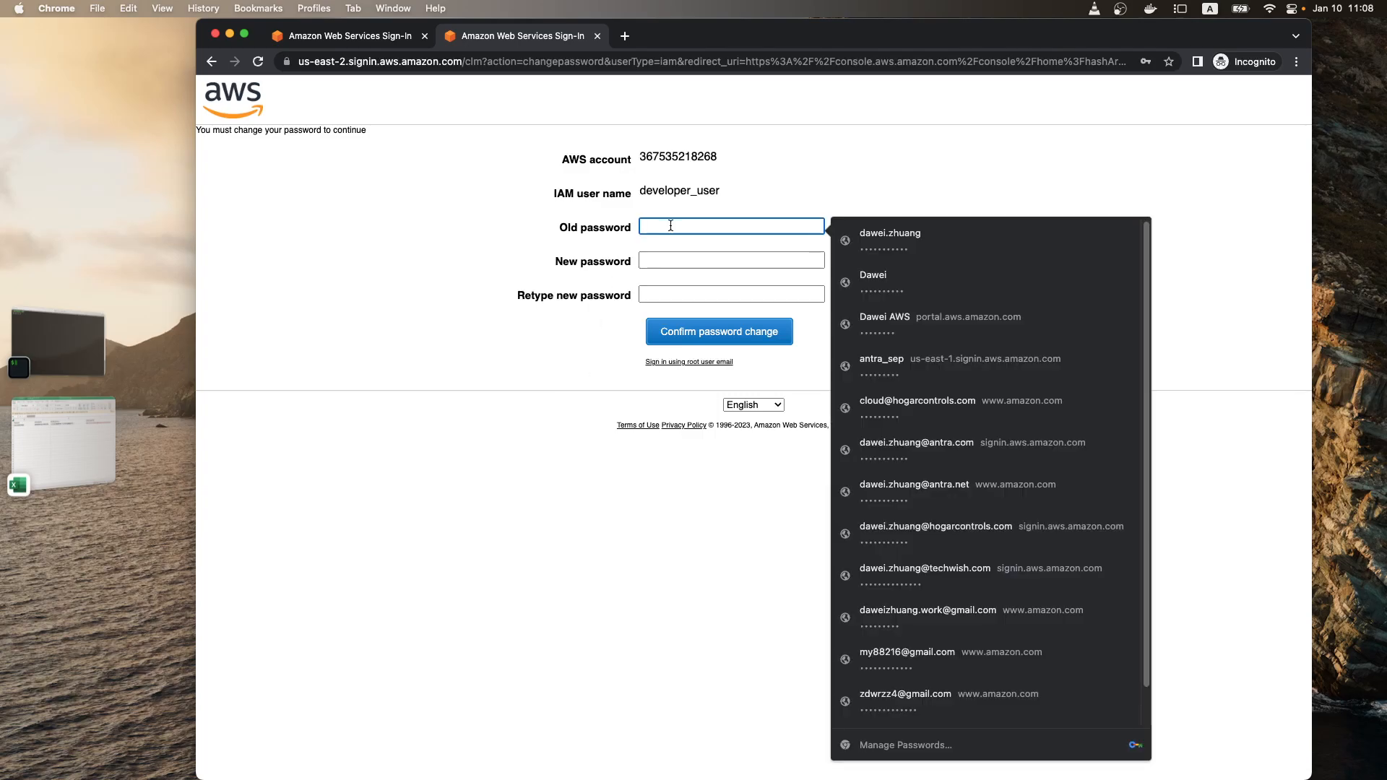
pyautogui.press('super+v')
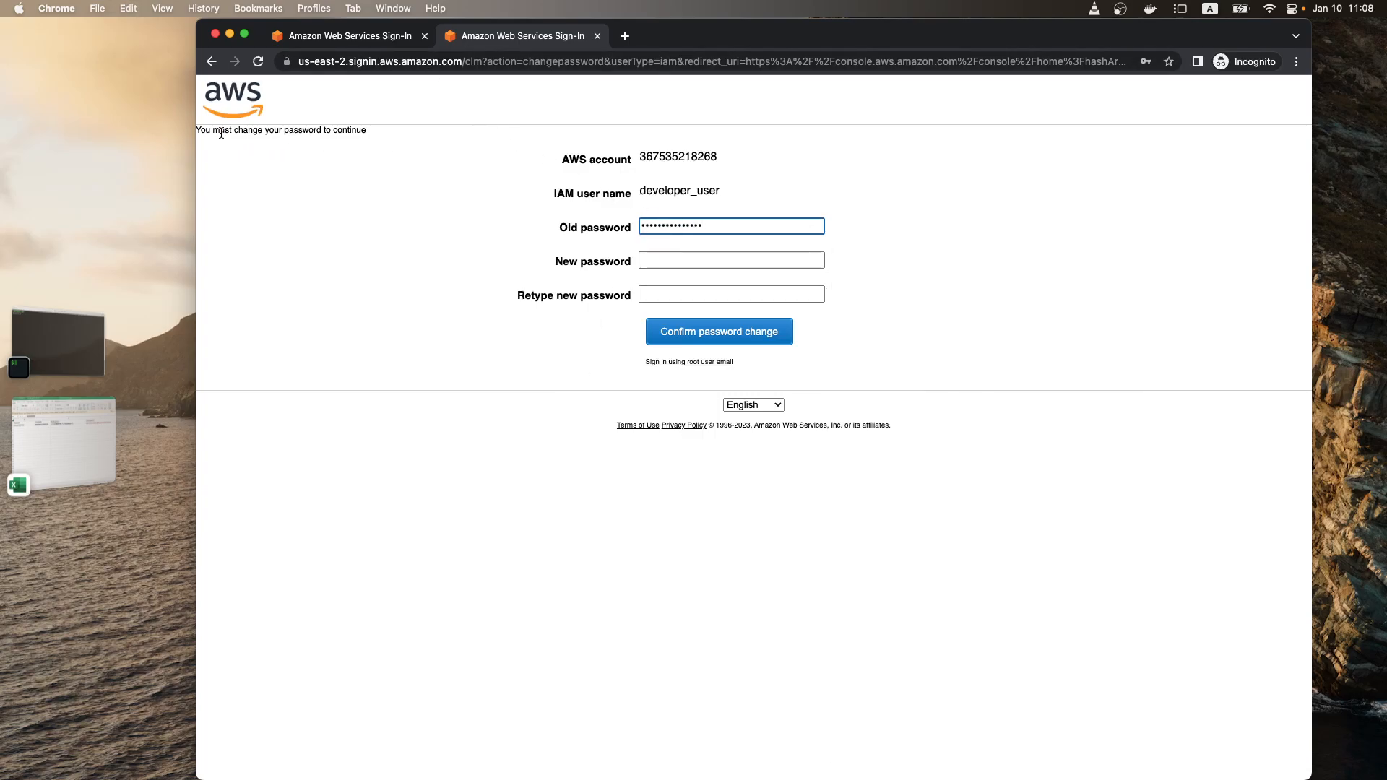
pyautogui.click(713, 261)
pyautogui.write('••')
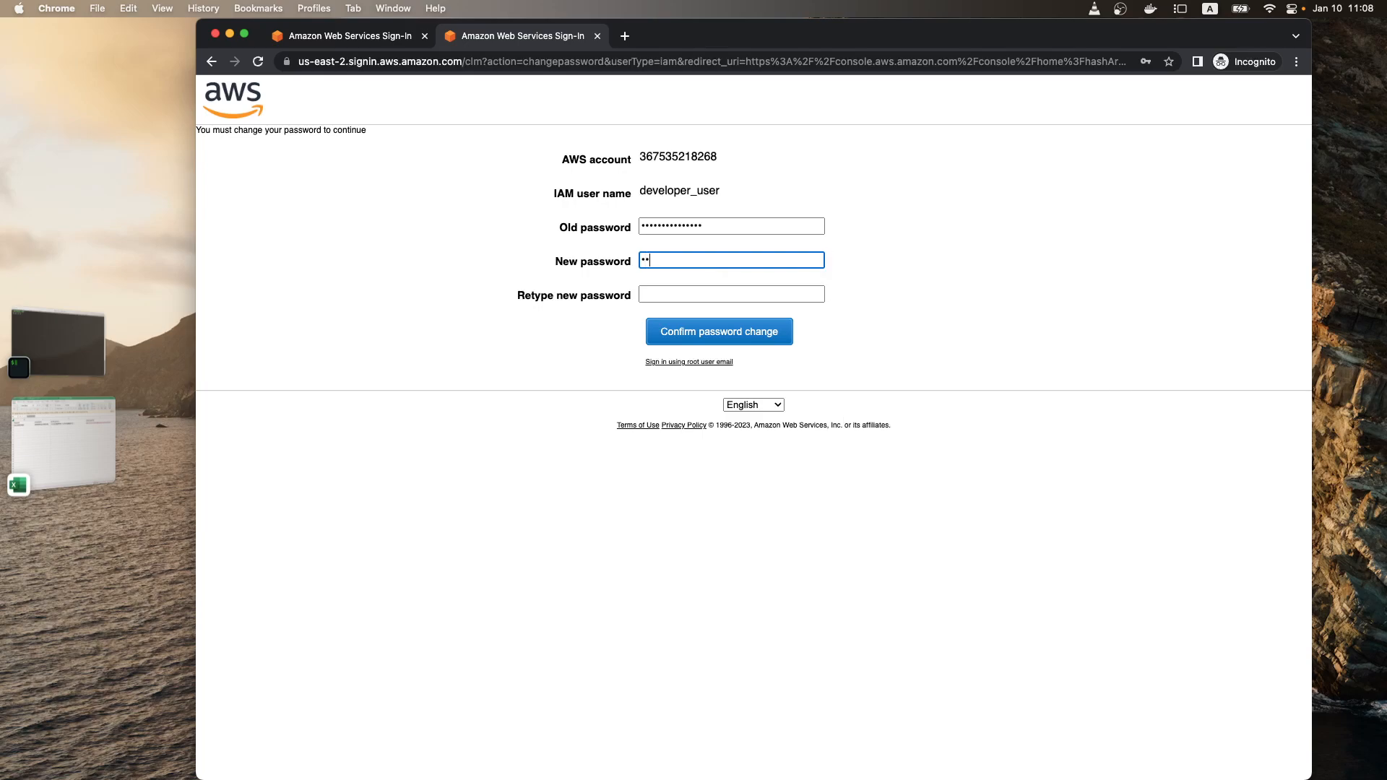
pyautogui.write('••••••')
pyautogui.press('Tab')
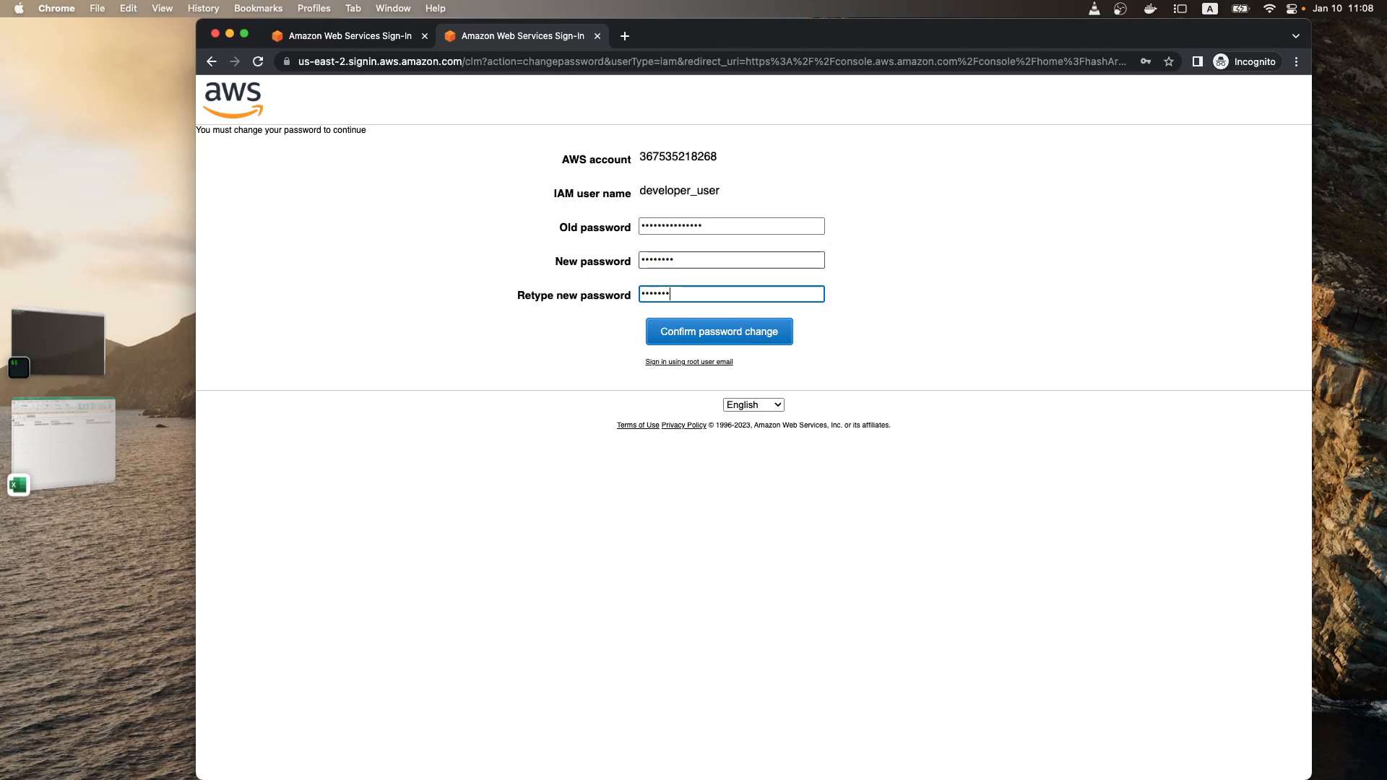
pyautogui.click(752, 343)
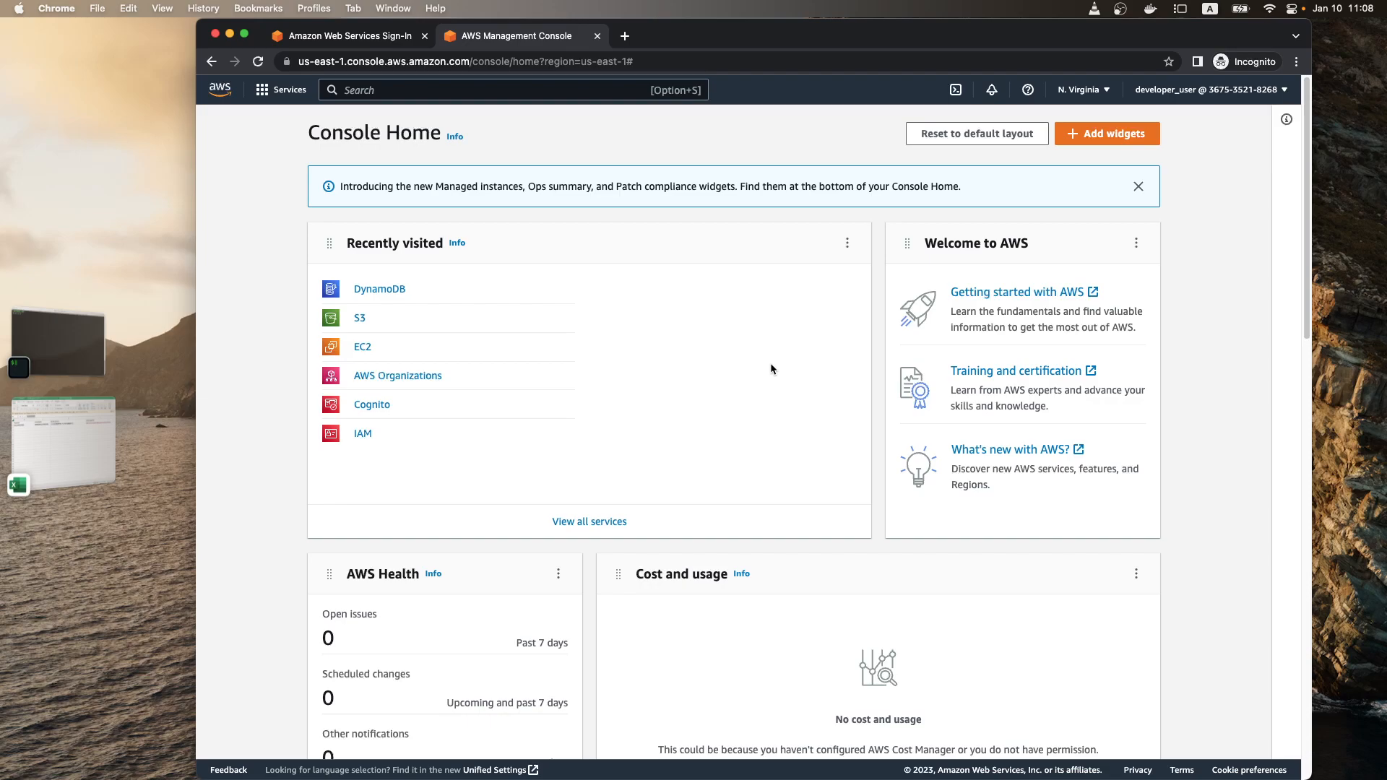
# Step: Dismiss the Console Home announcement, and look over the available Regions and the AWS service categories
pyautogui.click(1139, 187)
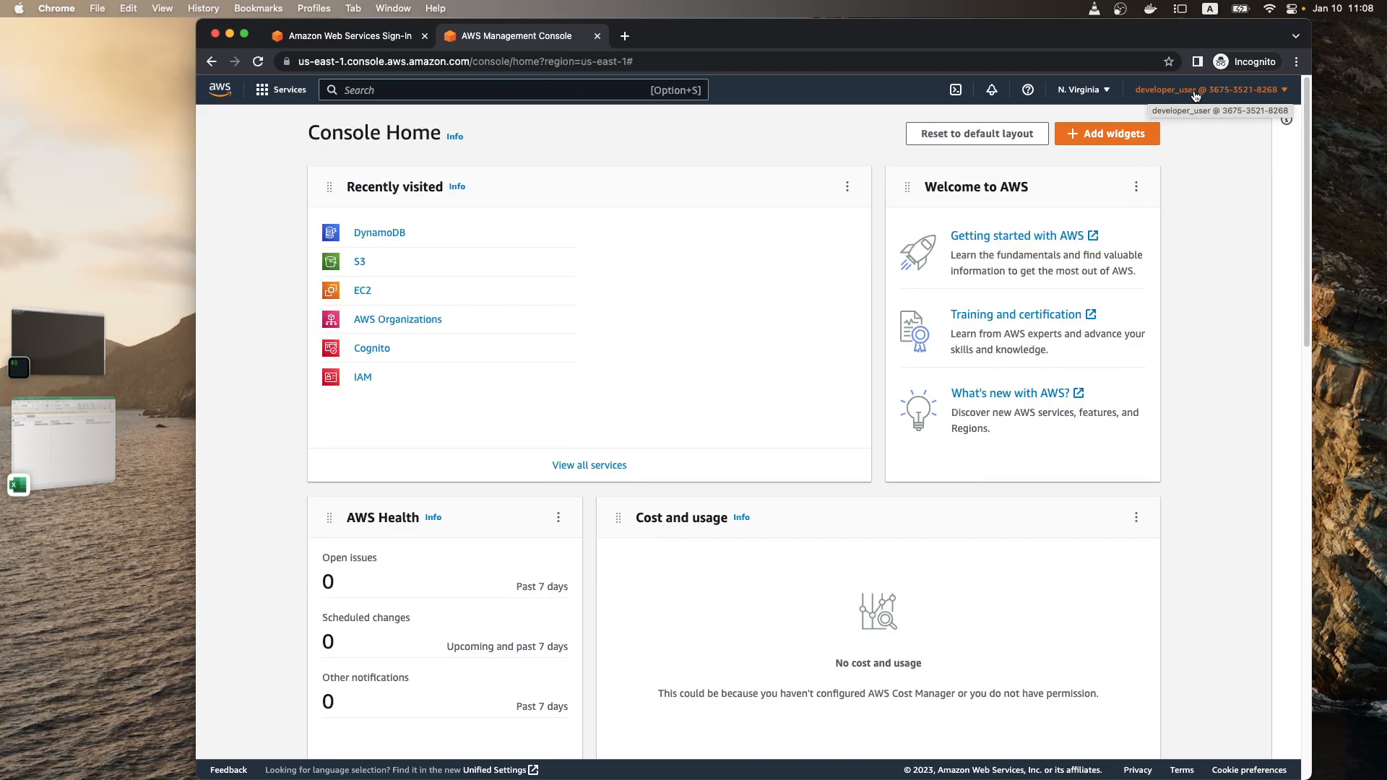
pyautogui.click(1082, 90)
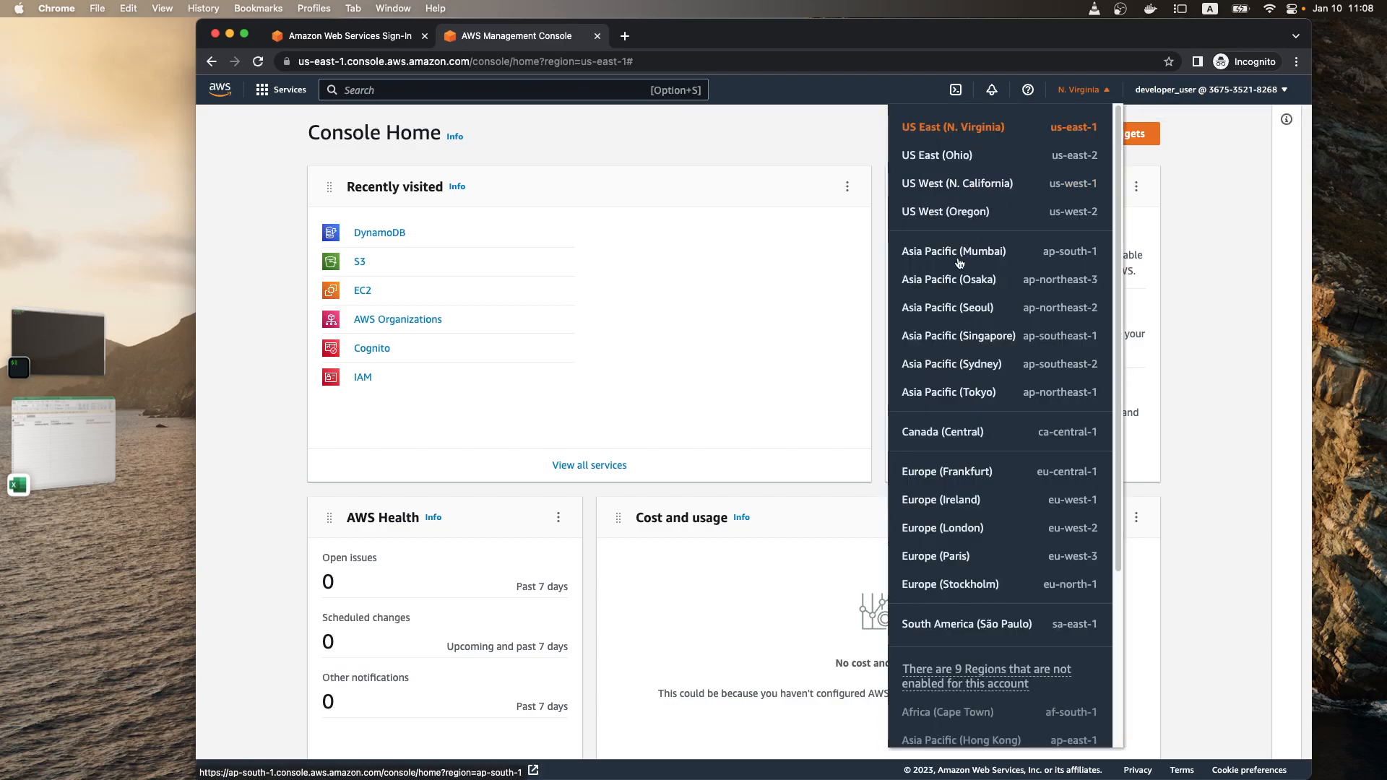
pyautogui.click(282, 89)
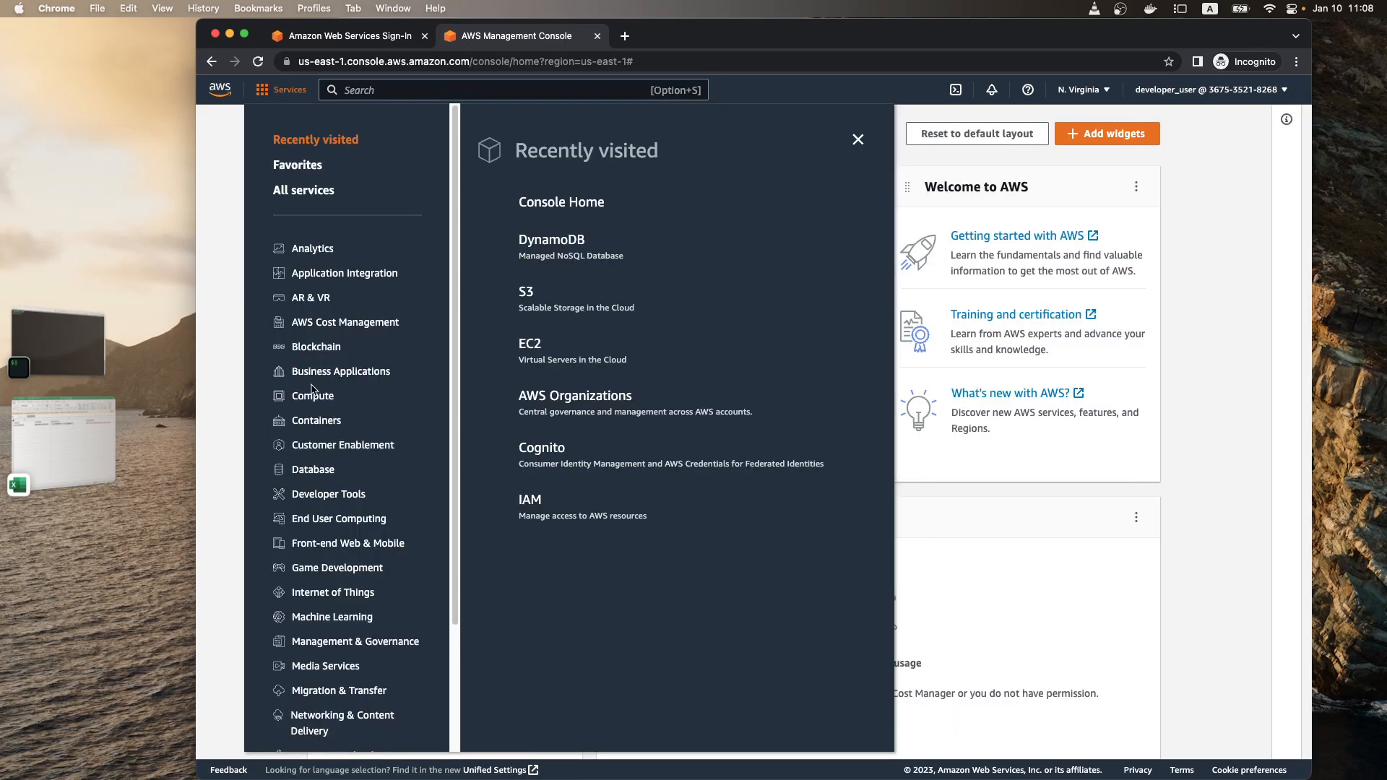
# Step: Open Elastic Container Registry from the Containers services, and look over its overview page and private registry settings
pyautogui.click(313, 420)
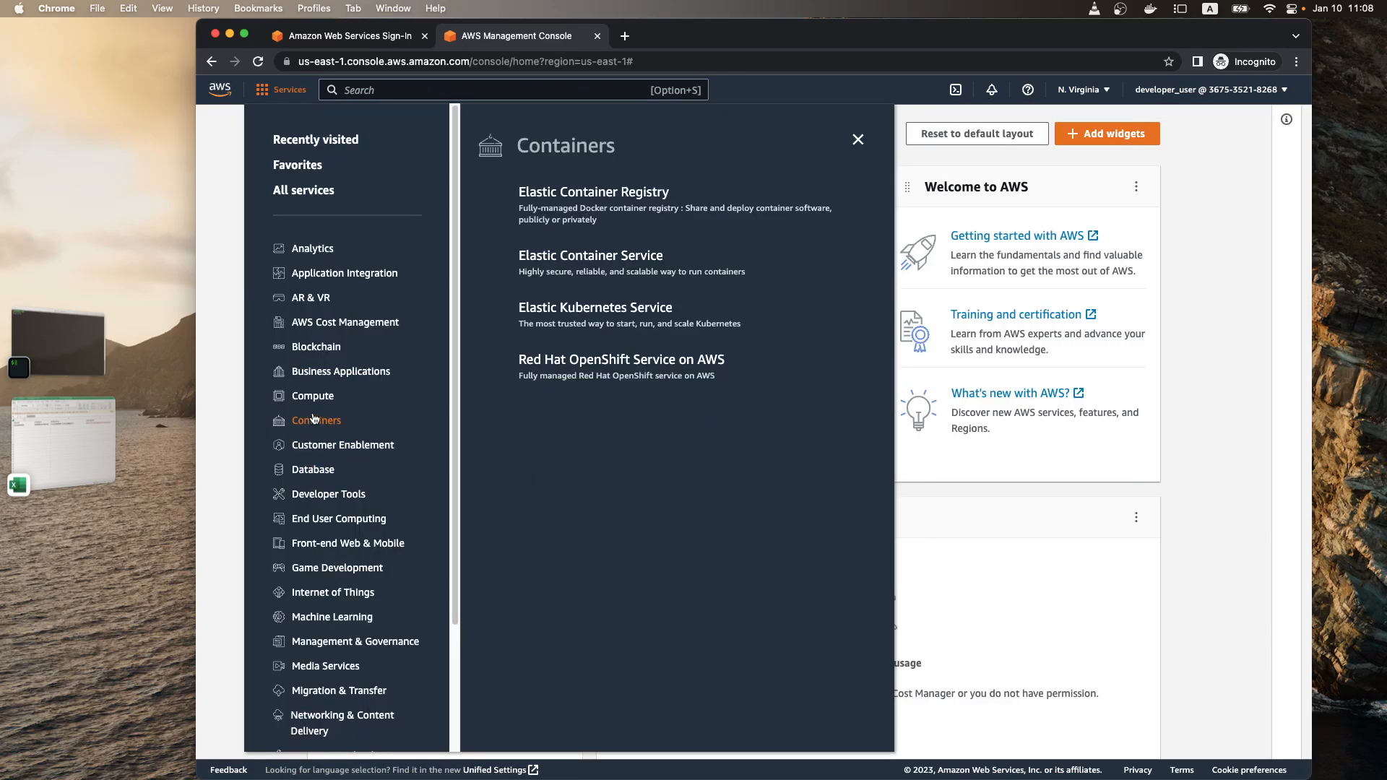
pyautogui.click(582, 192)
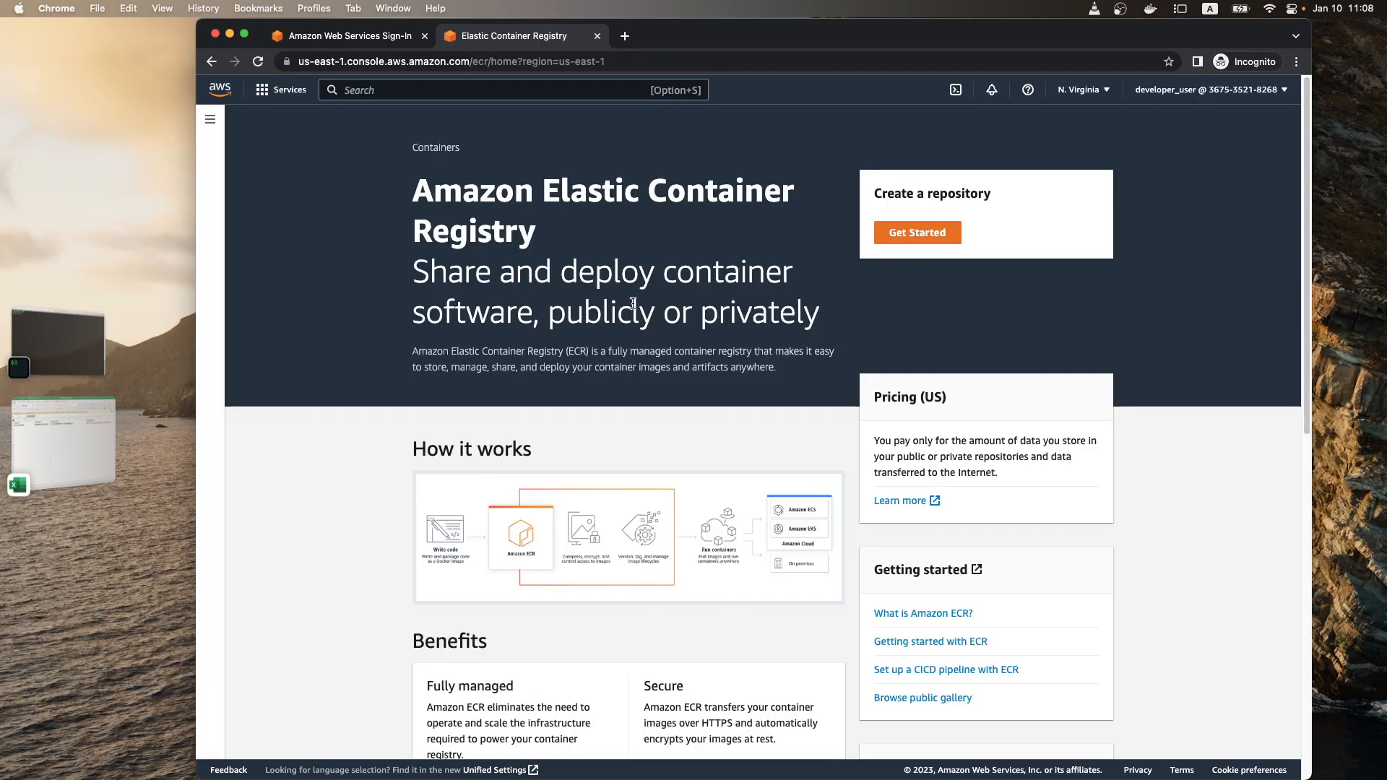
pyautogui.scroll(-10, 747, 373)
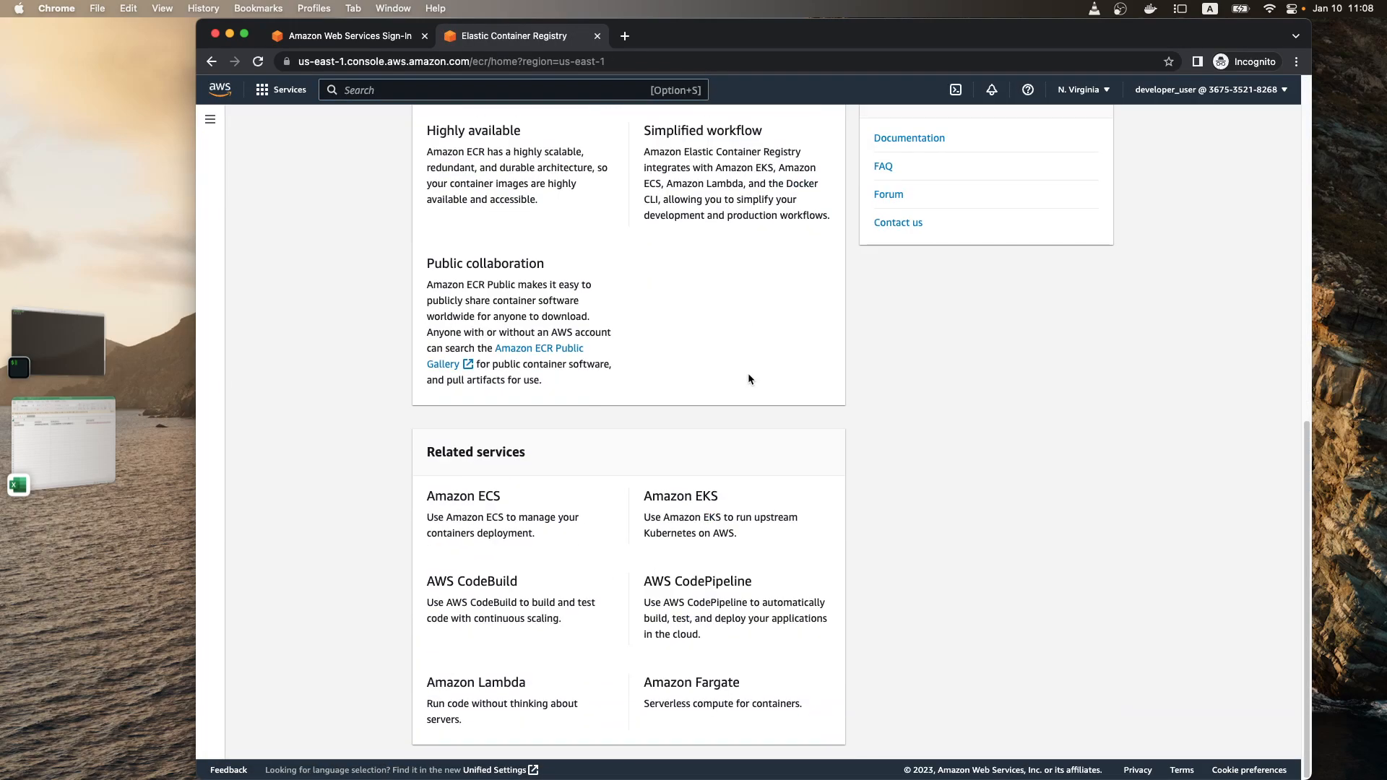
pyautogui.scroll(5, 557, 282)
pyautogui.click(210, 119)
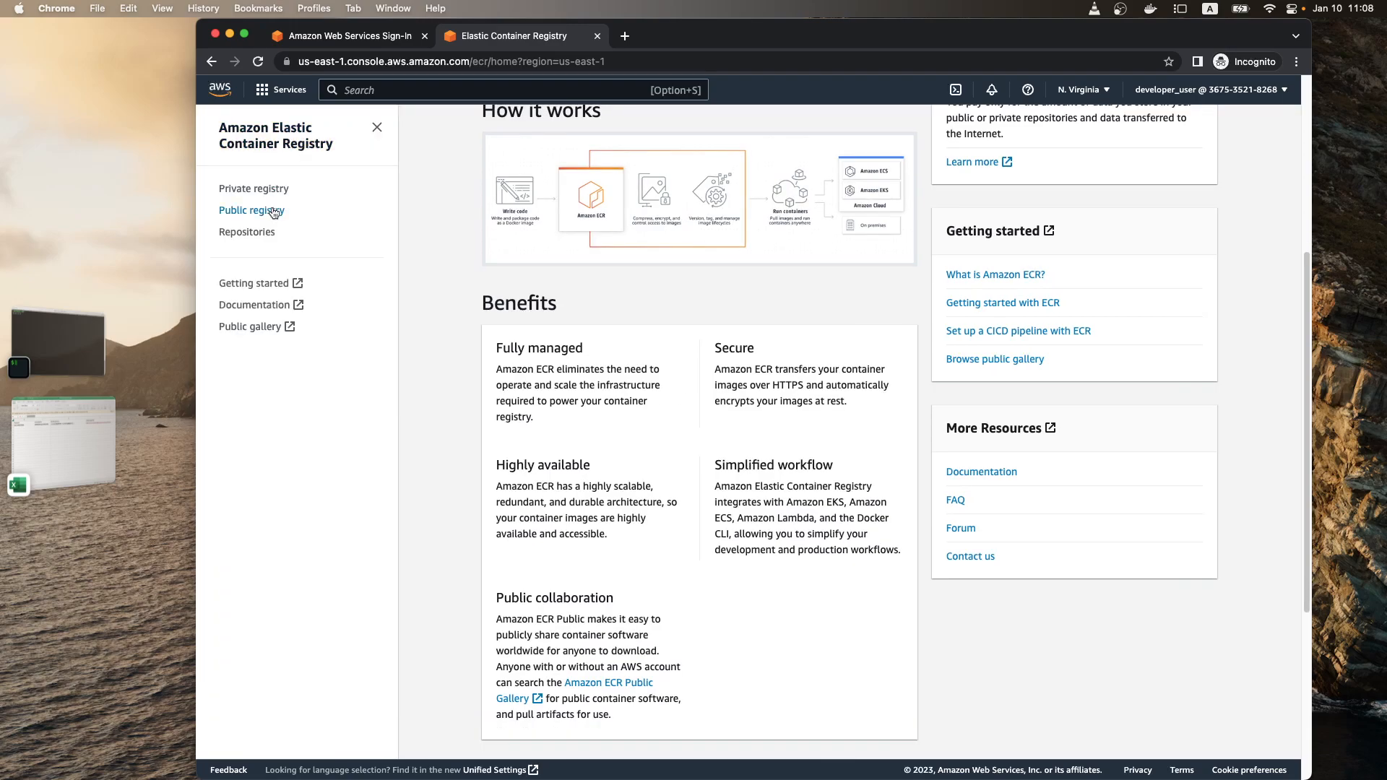
pyautogui.click(286, 189)
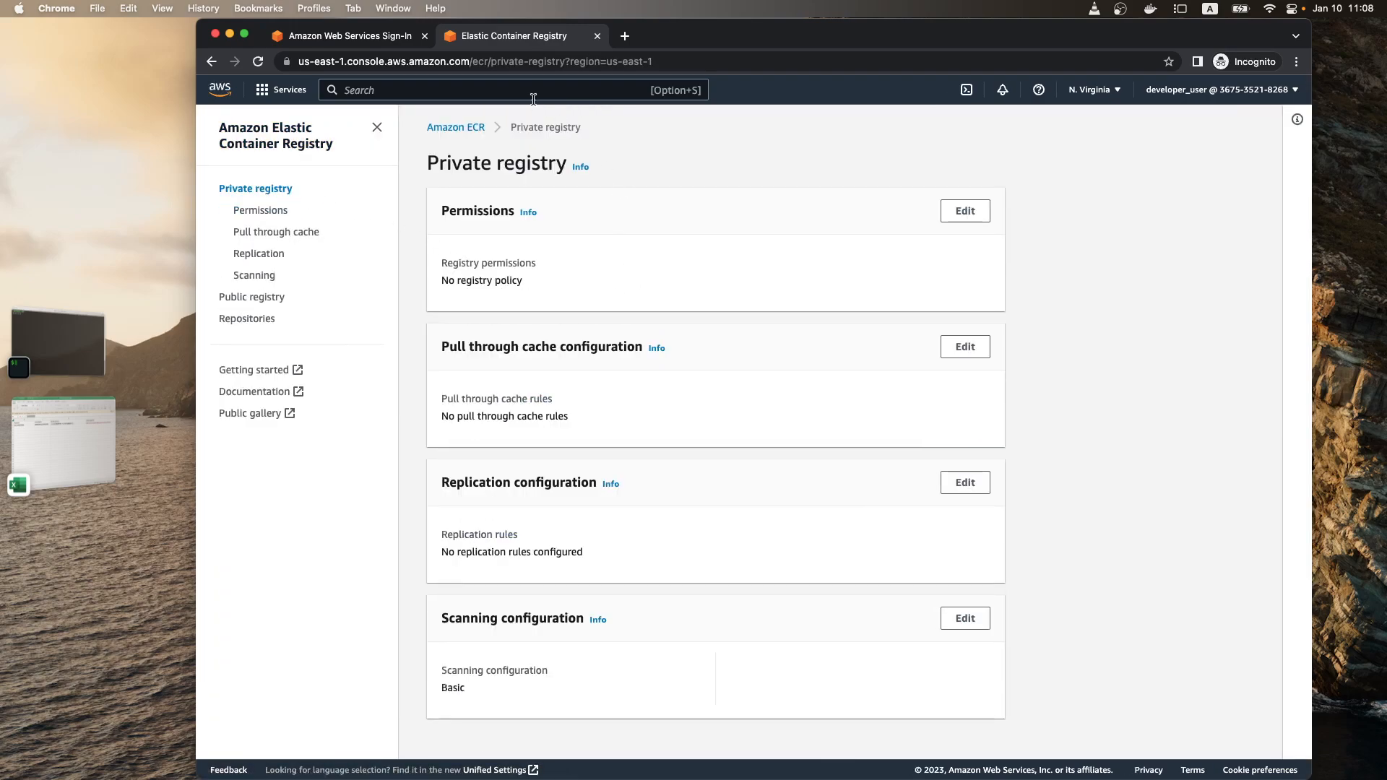
pyautogui.click(393, 43)
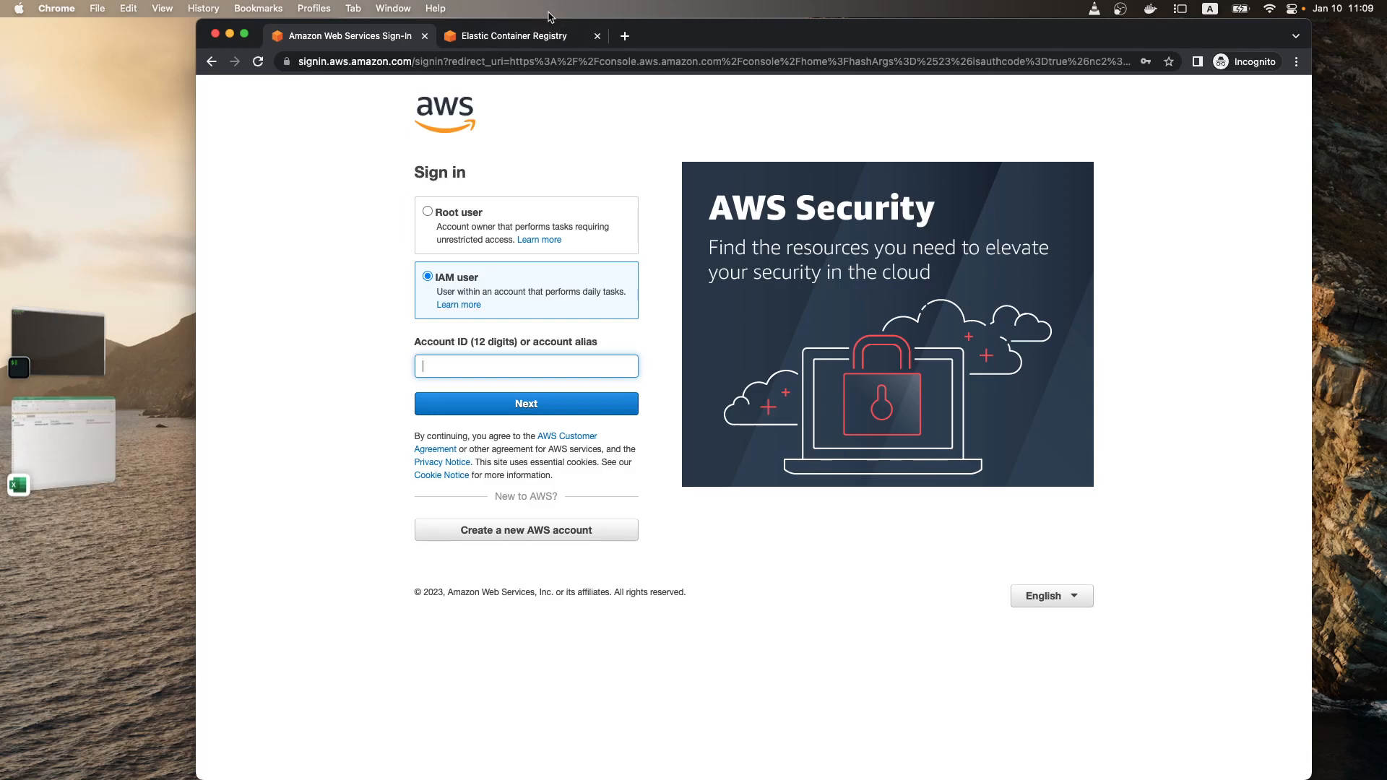
pyautogui.click(531, 36)
pyautogui.click(376, 127)
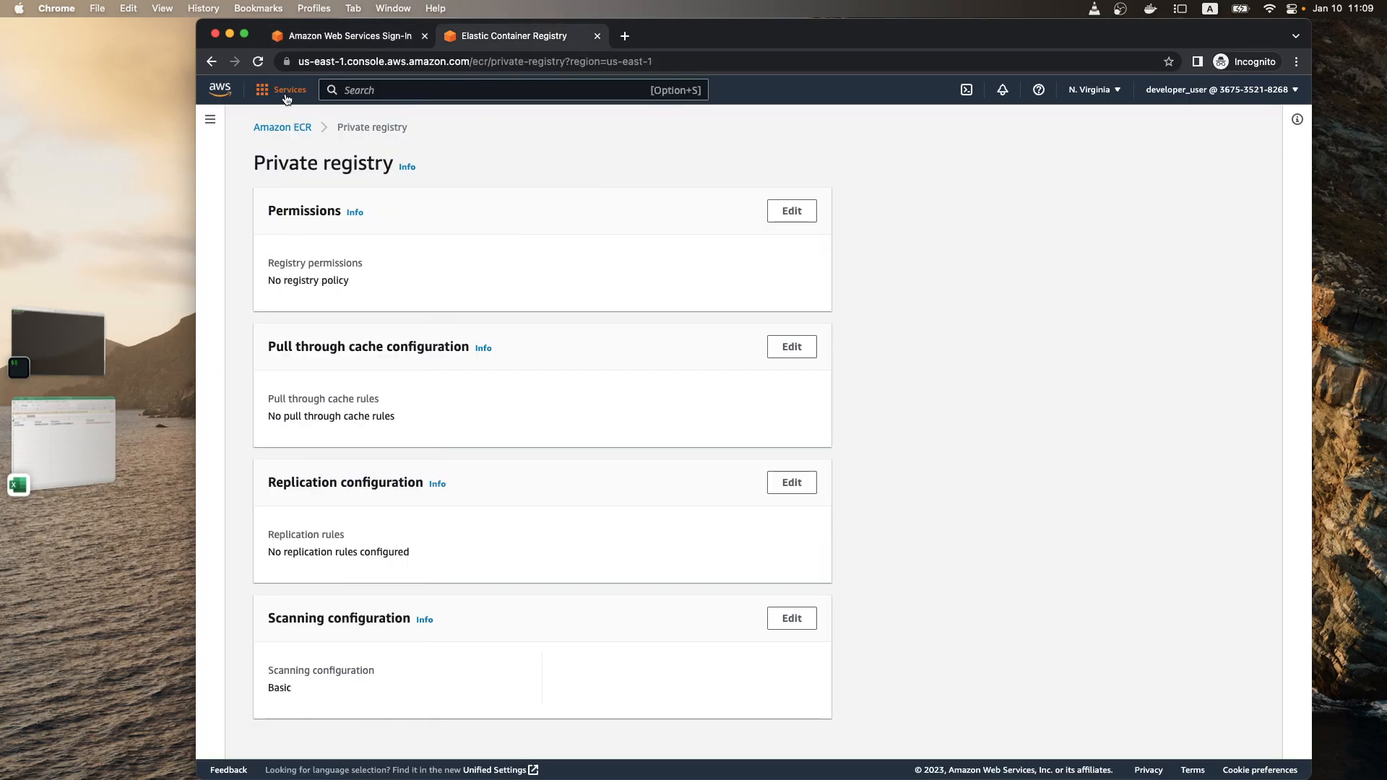
pyautogui.click(289, 90)
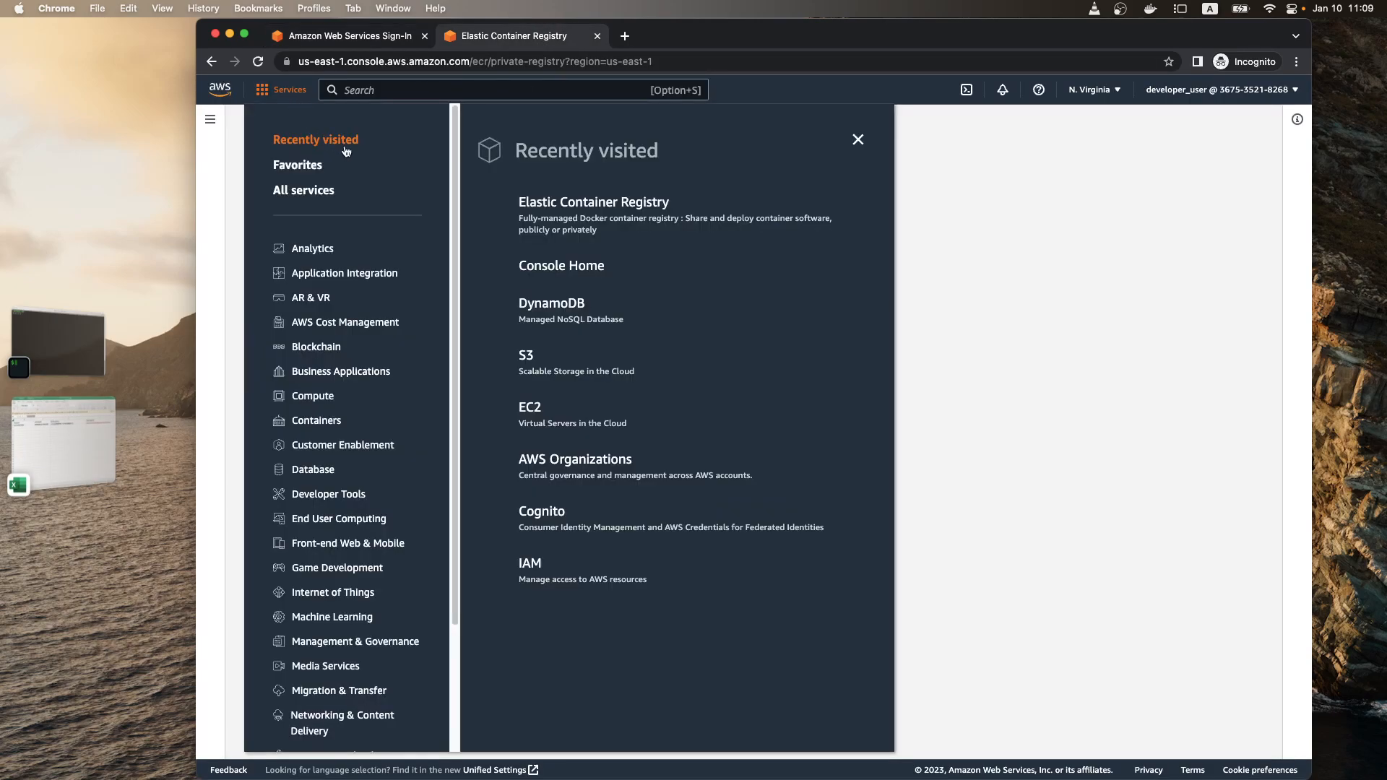
pyautogui.click(304, 165)
# Step: Search the console for IAM, open the service, and open developer_user from the users list
pyautogui.click(436, 84)
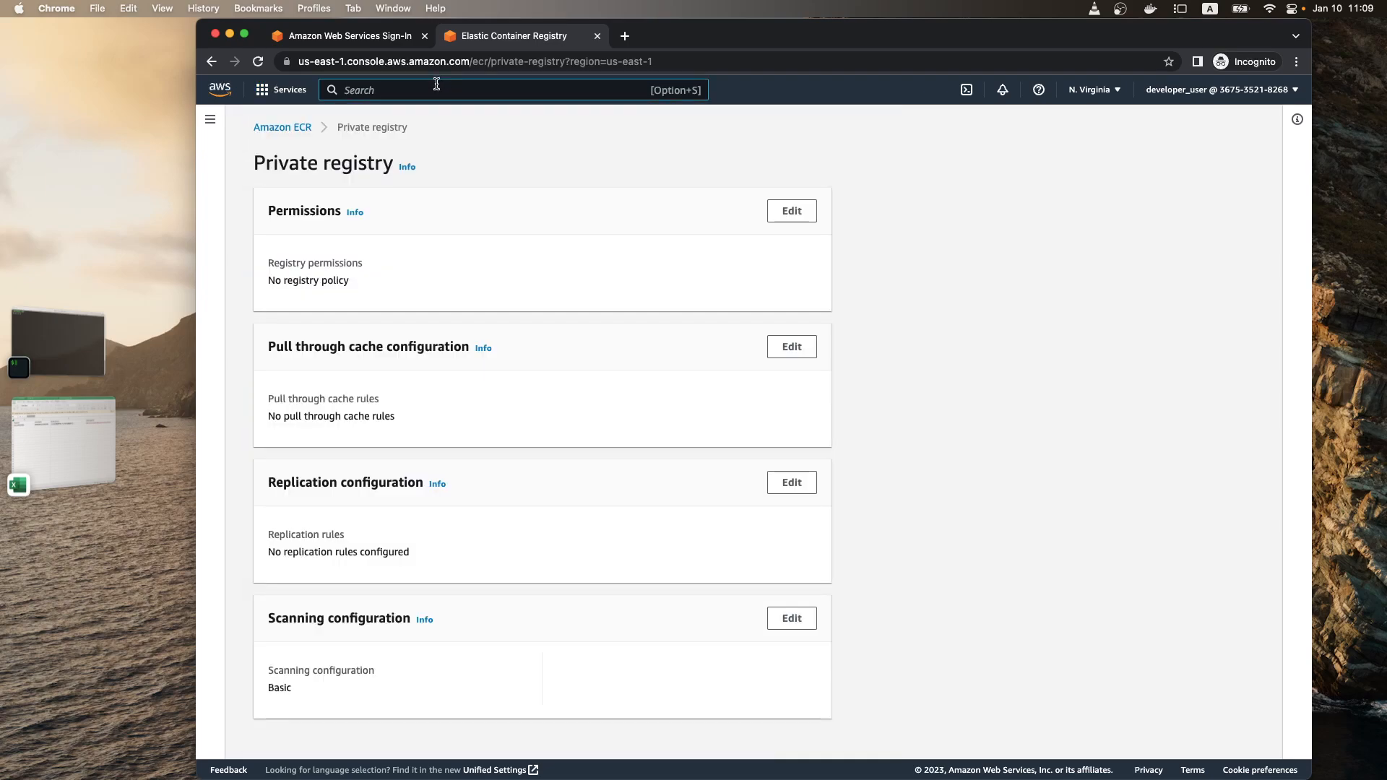
pyautogui.write('IAM')
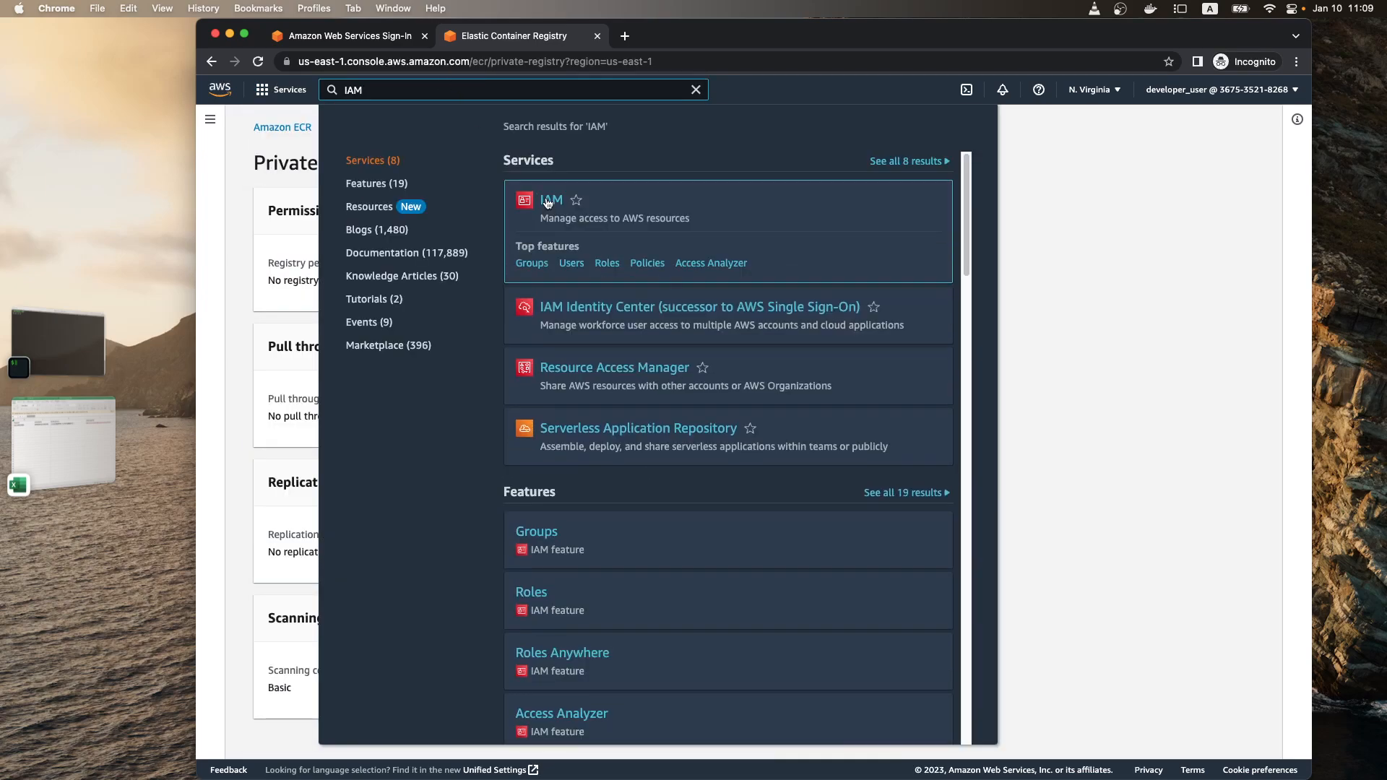
pyautogui.click(547, 202)
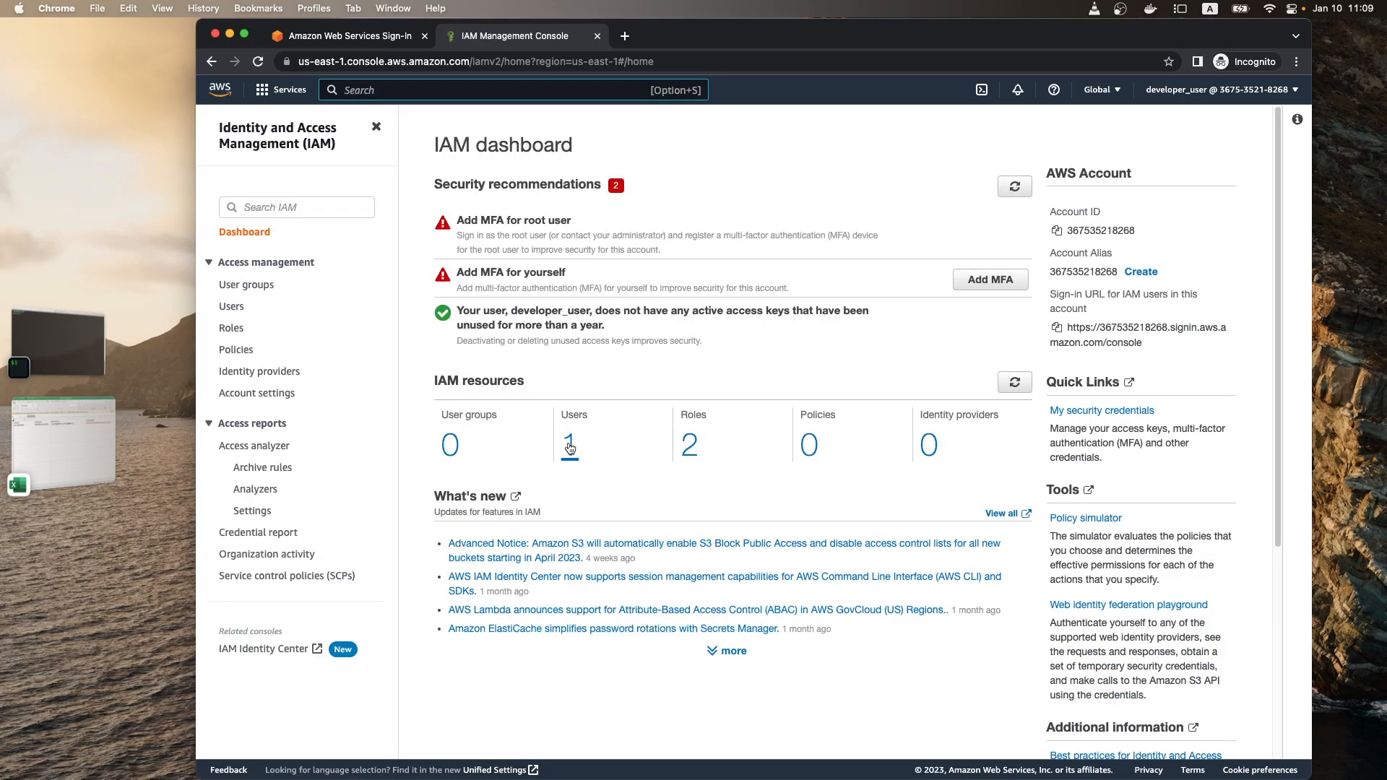
pyautogui.click(570, 447)
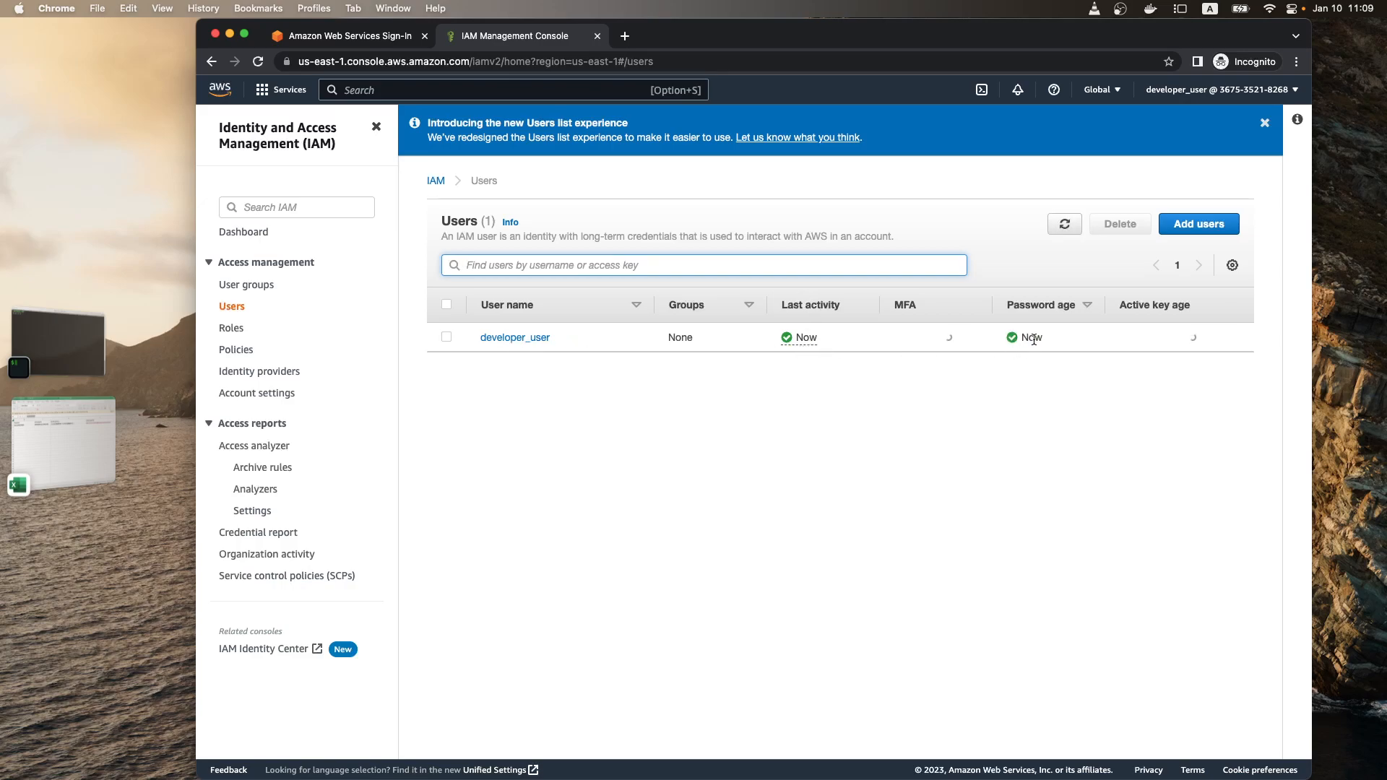
pyautogui.click(513, 338)
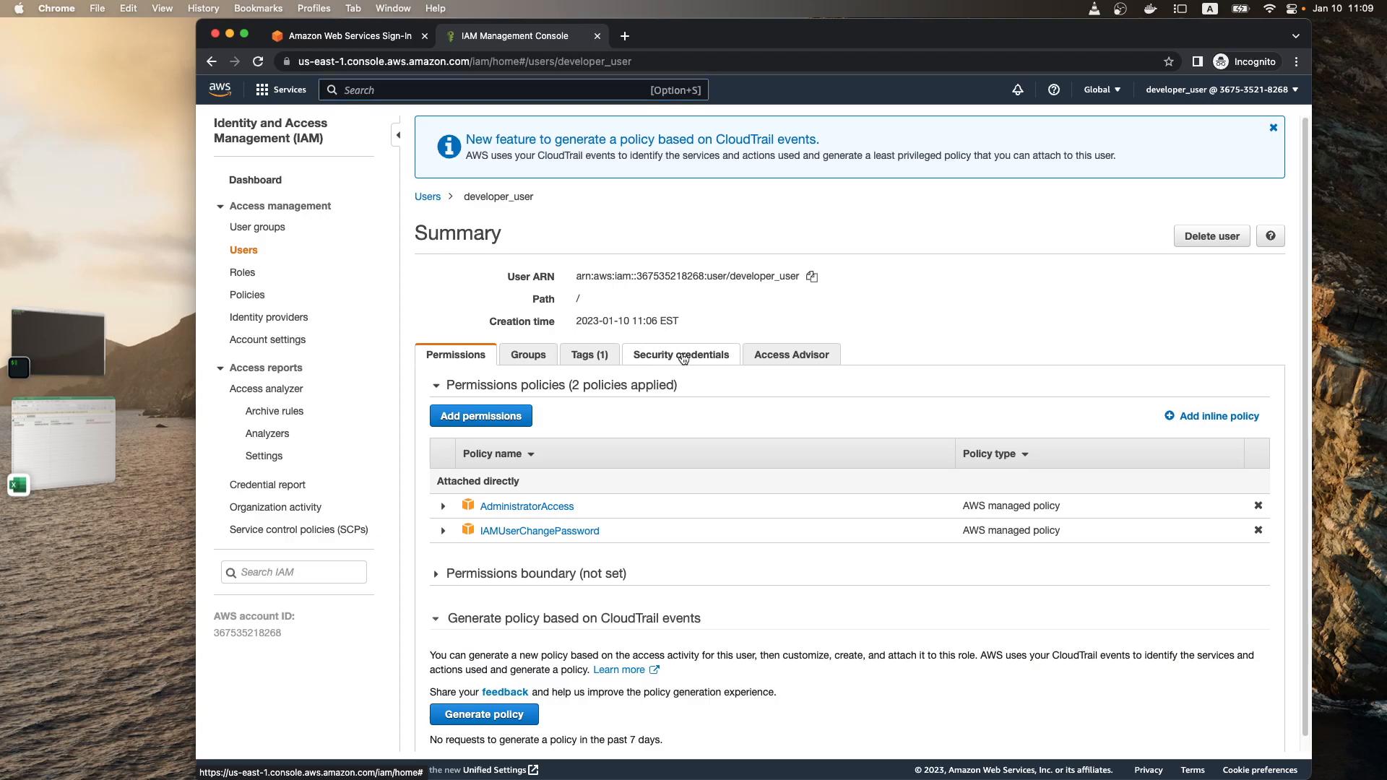
# Step: Review developer_user's permissions policies and security credentials, including the existing access key
pyautogui.click(683, 359)
pyautogui.click(455, 354)
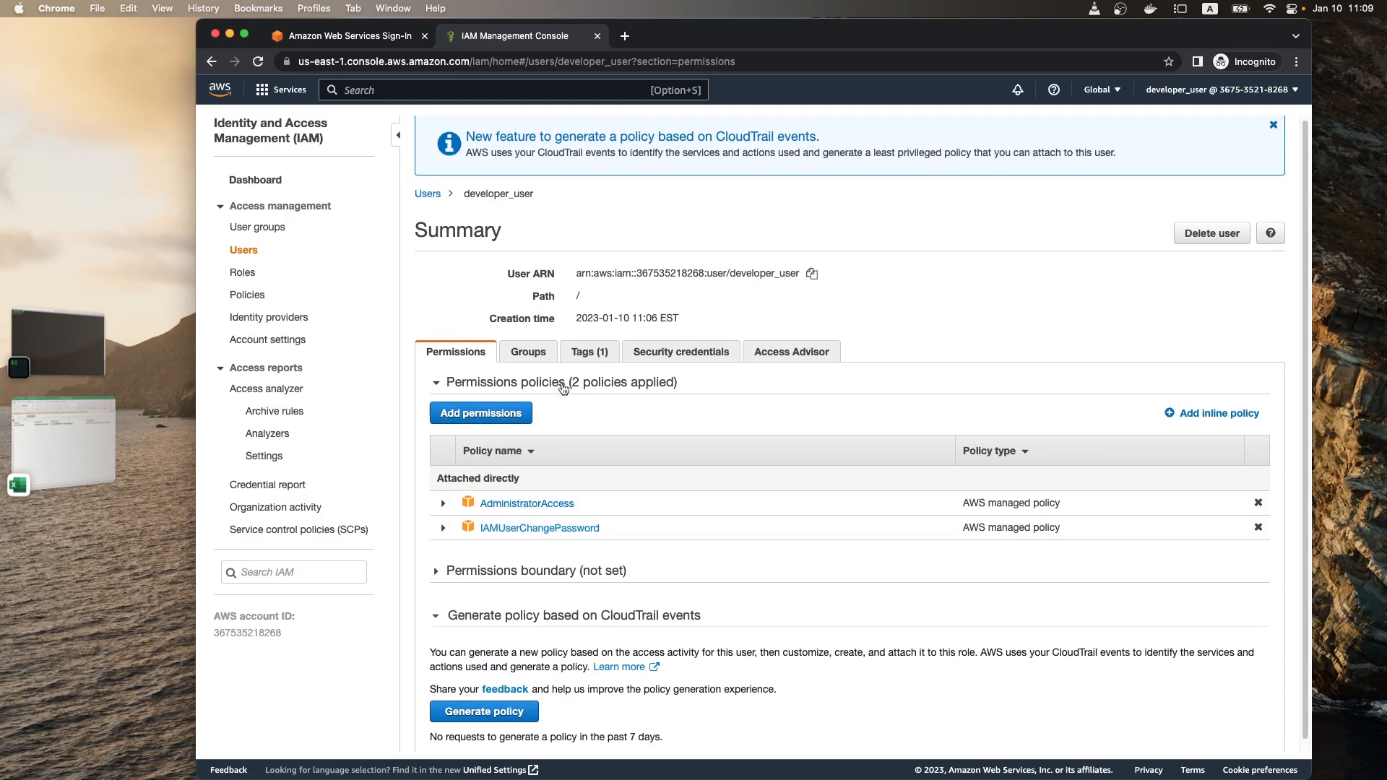
pyautogui.click(653, 349)
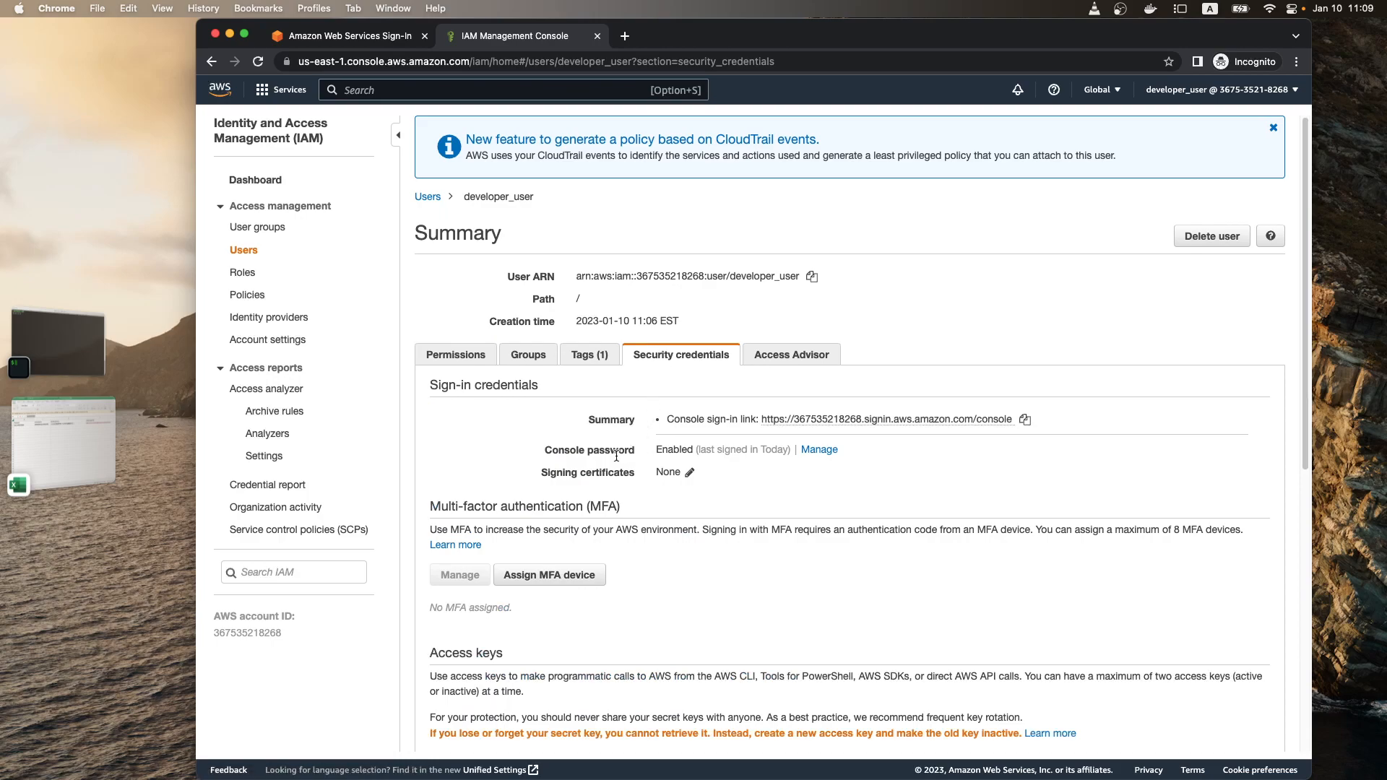
pyautogui.scroll(-5, 588, 440)
pyautogui.scroll(4, 590, 404)
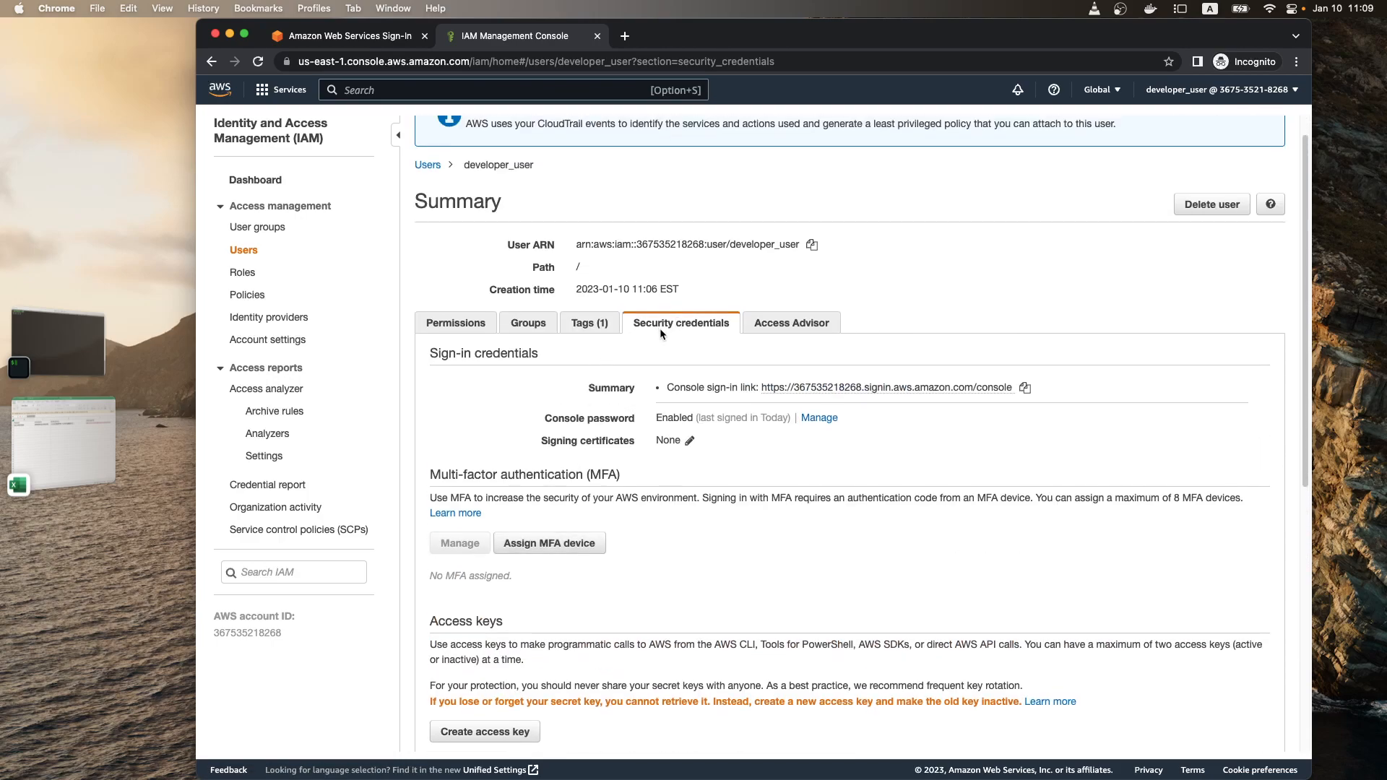
pyautogui.scroll(-4, 660, 330)
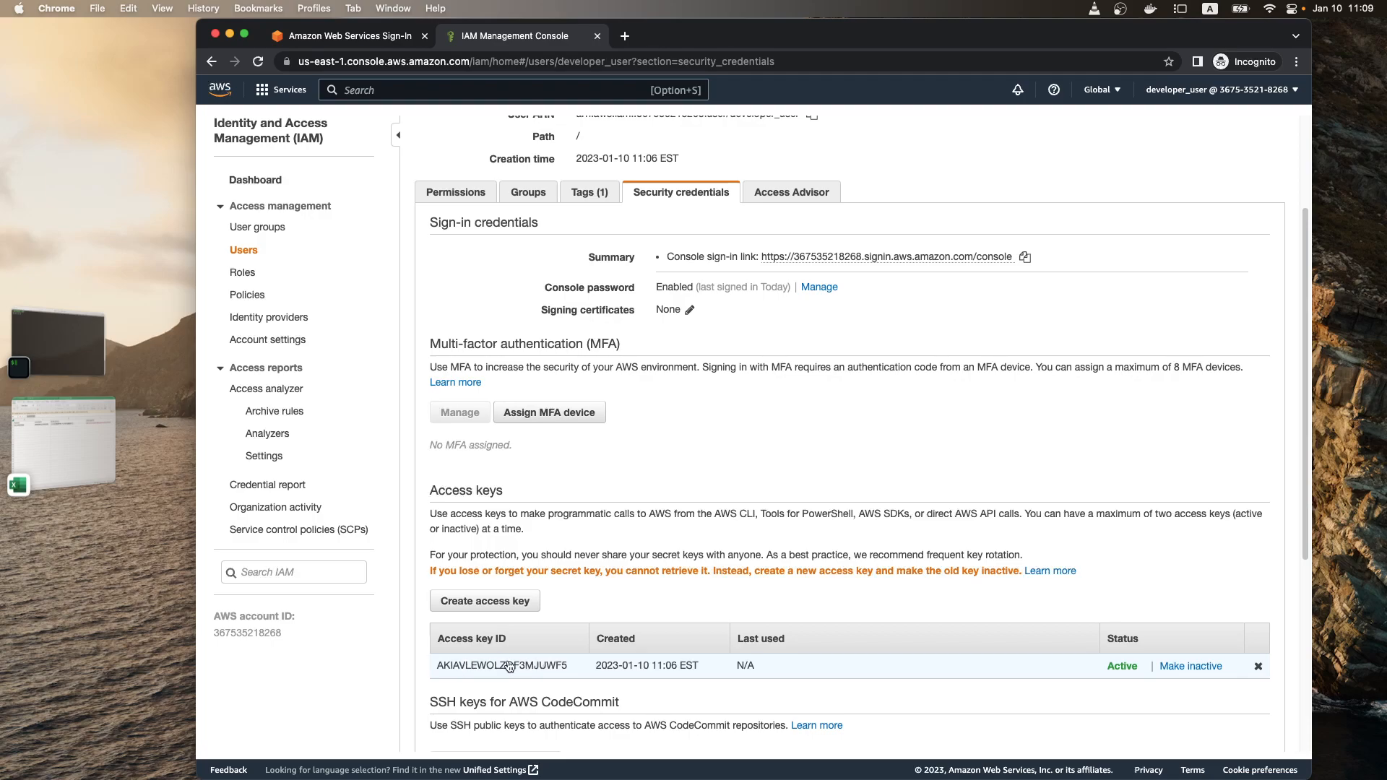
# Step: Switch to Excel to check the access key ID and secret access key in new_user_credentials, and return to the access keys in Chrome
pyautogui.press('super+Tab')
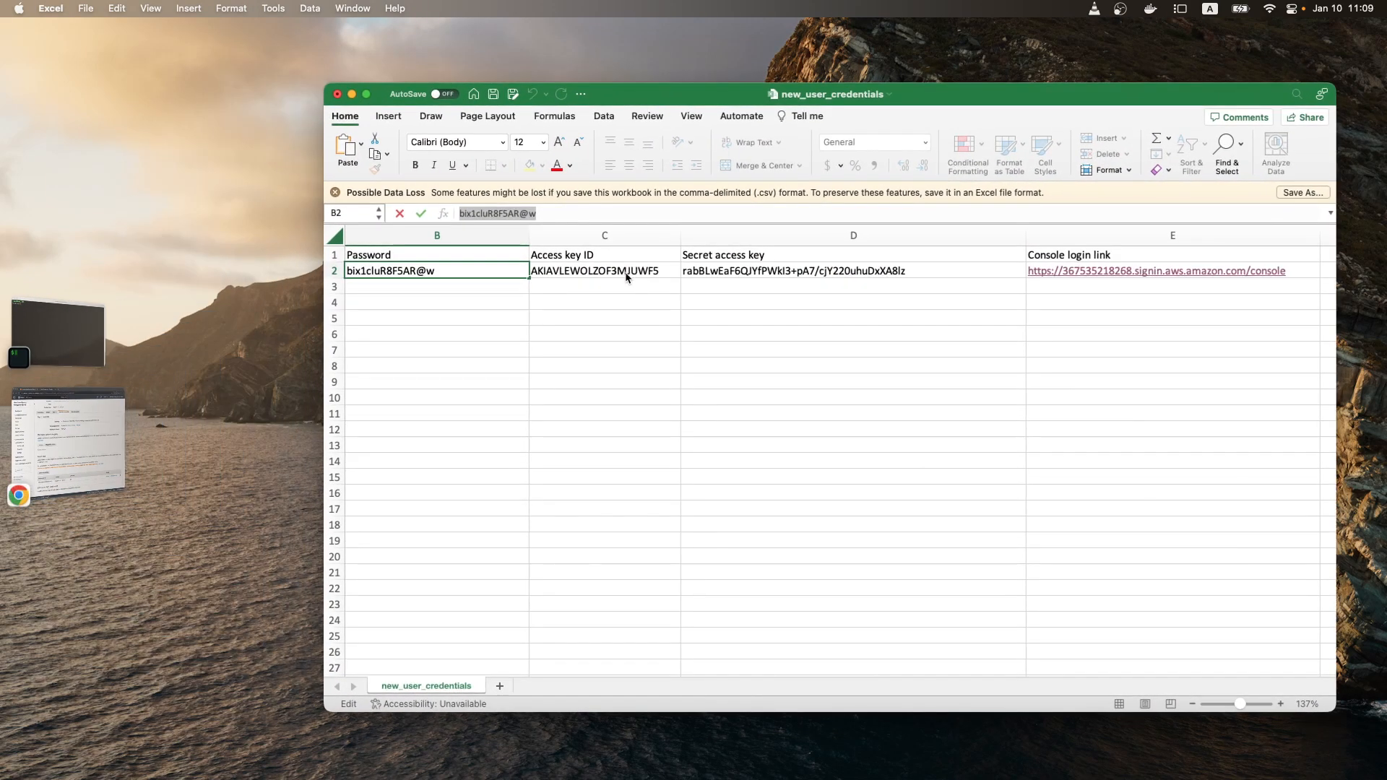
pyautogui.click(635, 271)
pyautogui.click(708, 271)
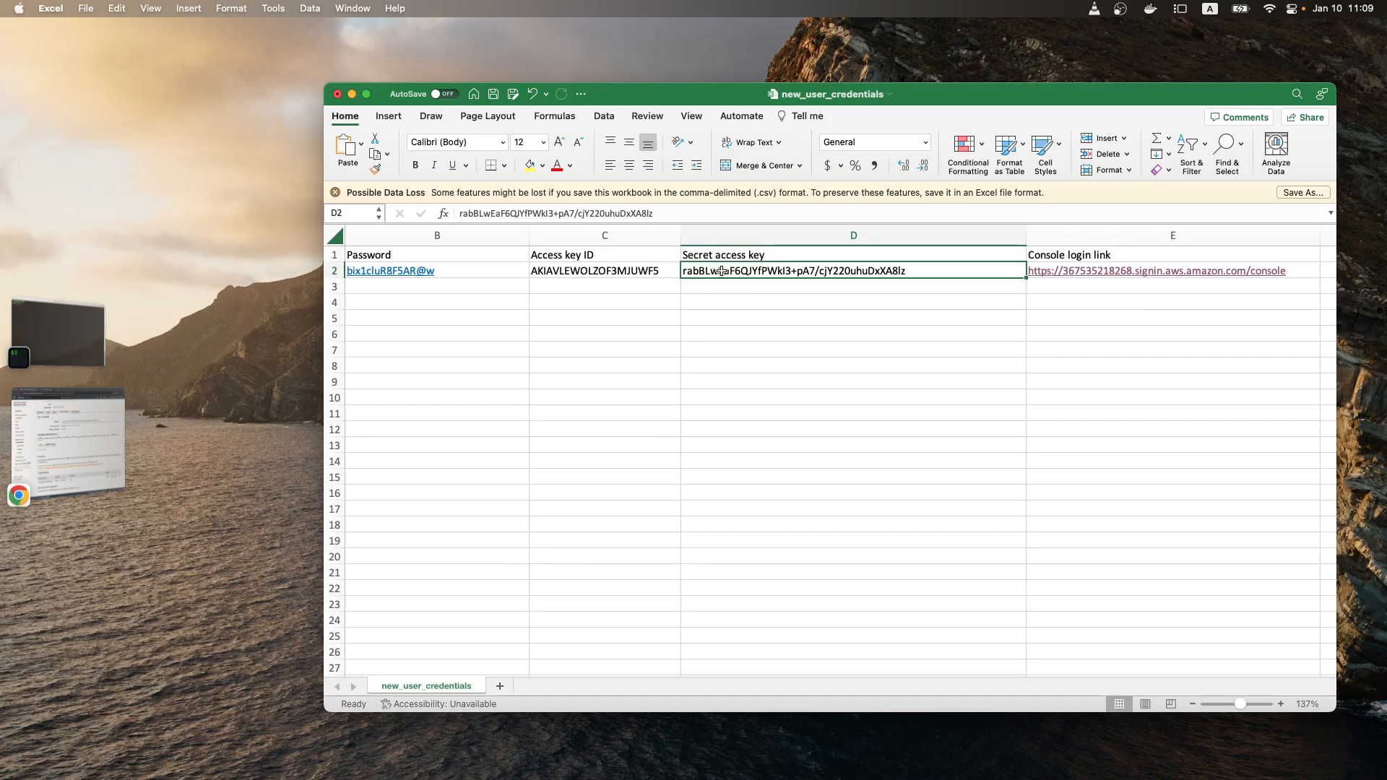
pyautogui.press('super+Tab')
pyautogui.scroll(-5, 623, 400)
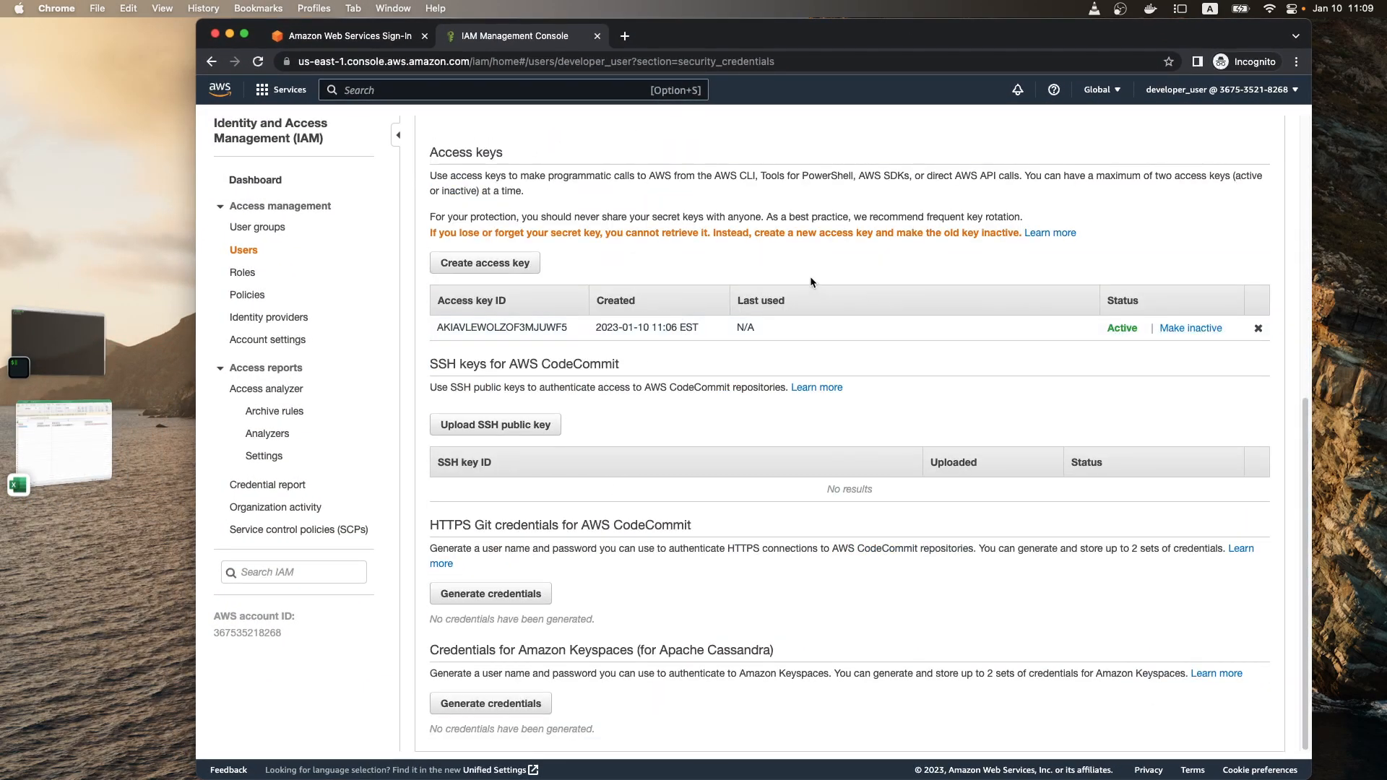
pyautogui.scroll(2, 730, 325)
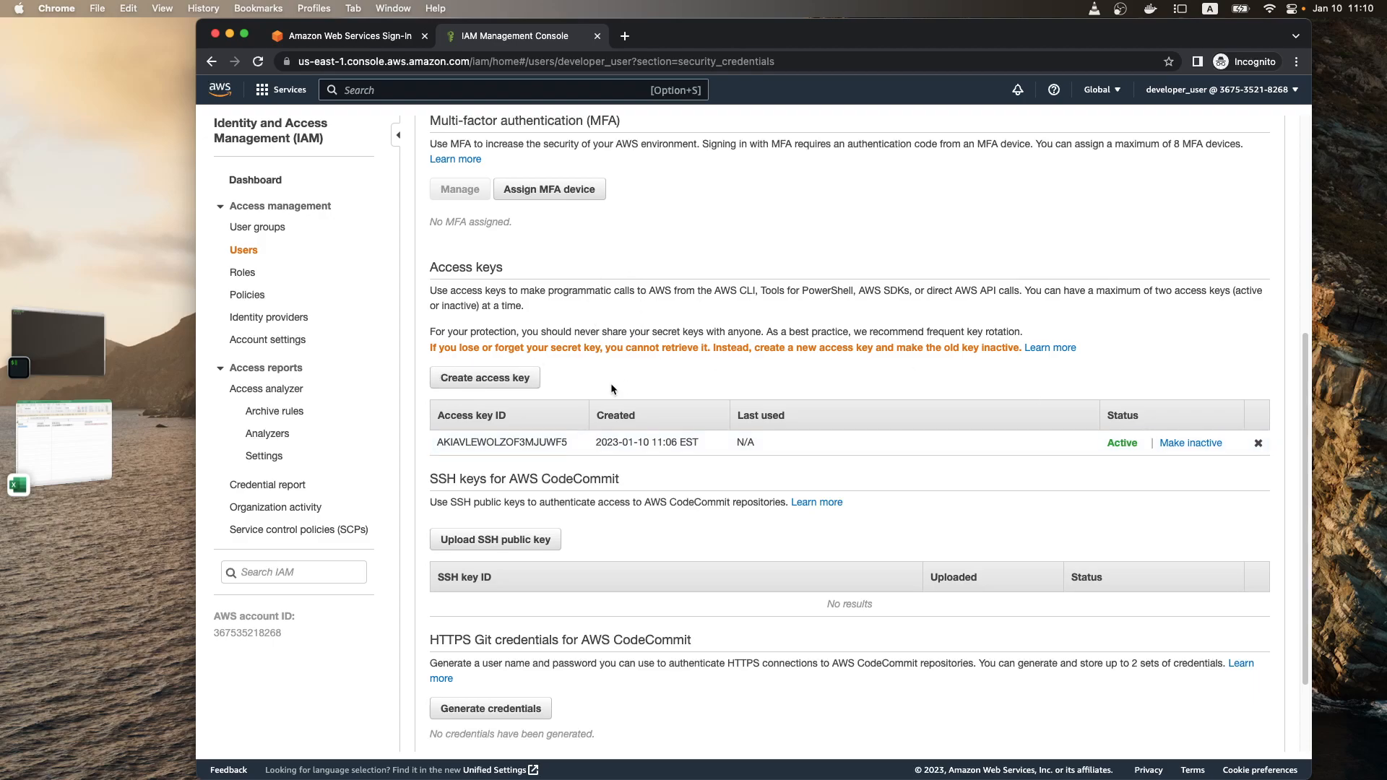
# Step: Create a second access key for developer_user and reveal its secret access key before closing the dialog
pyautogui.click(505, 377)
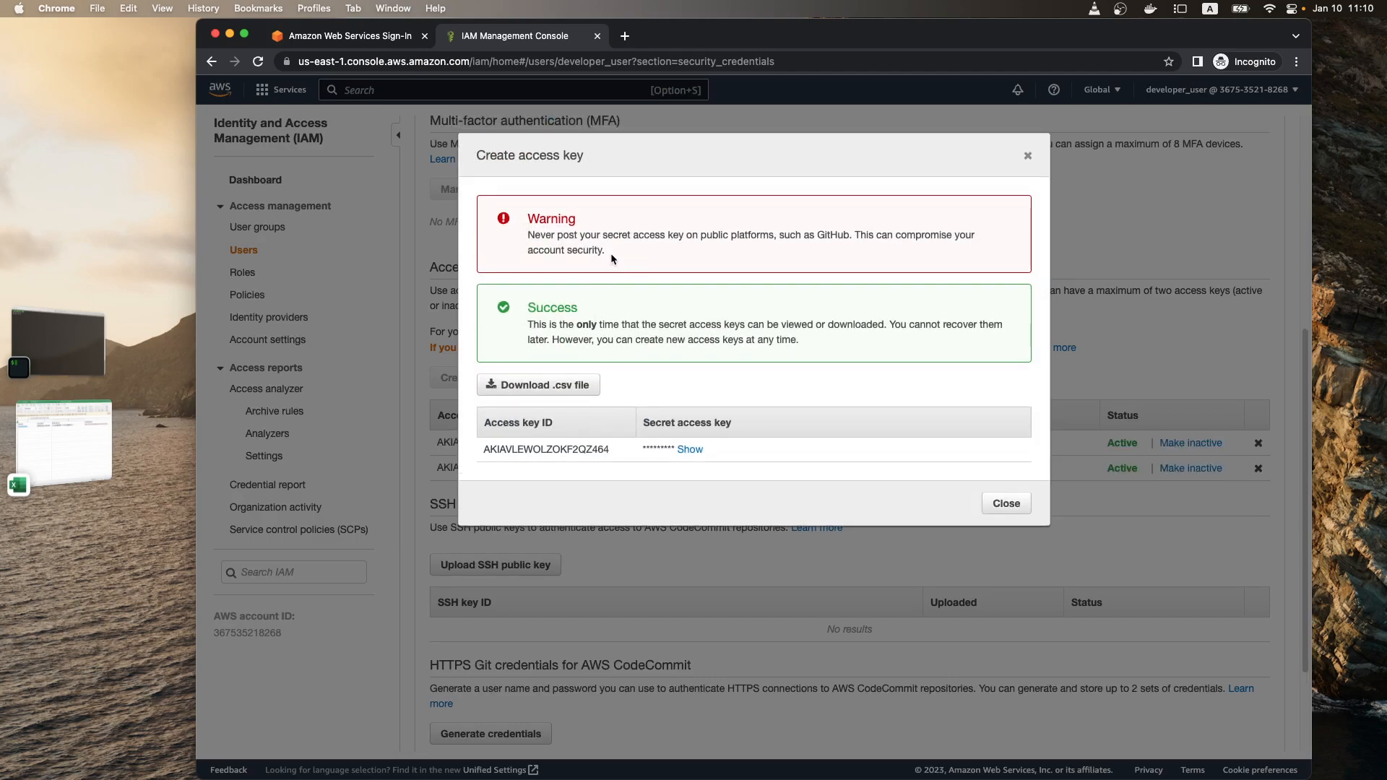
pyautogui.doubleClick(684, 450)
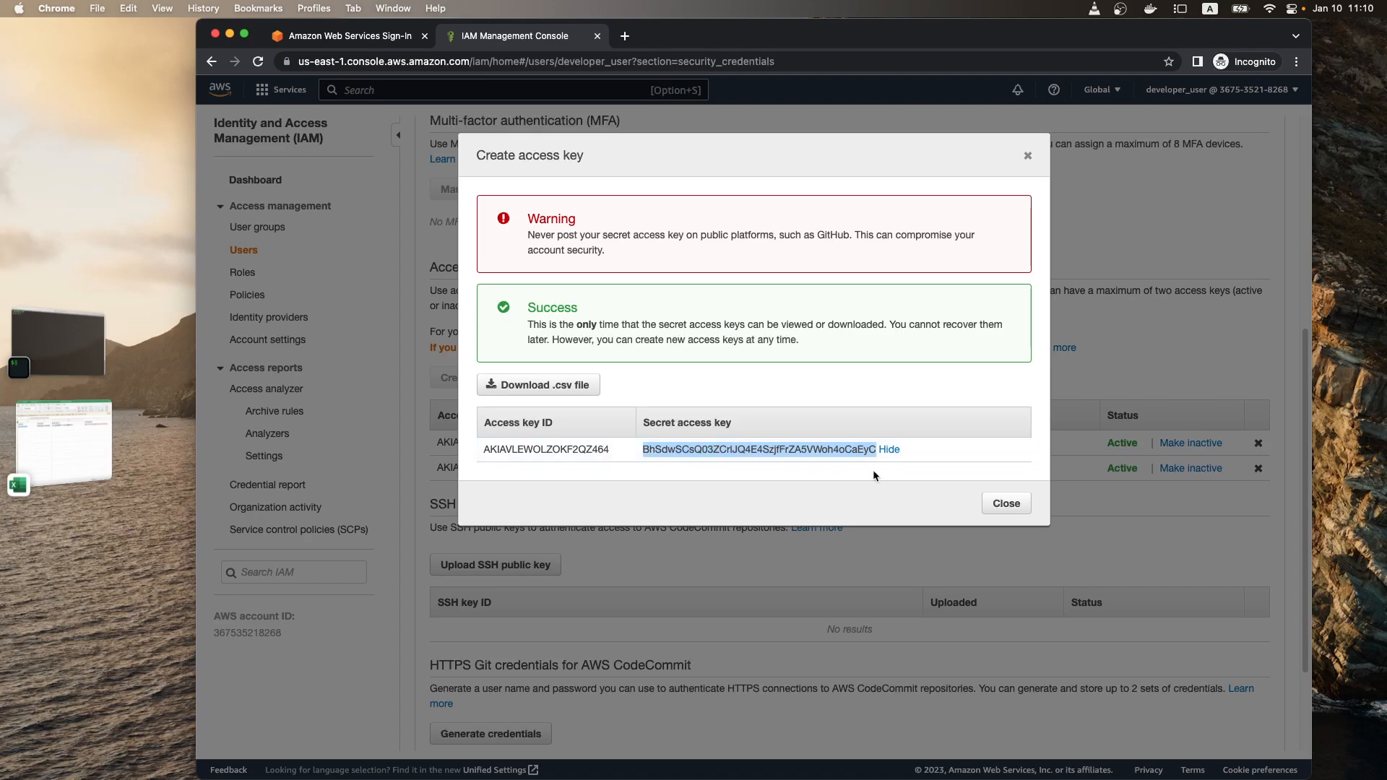
pyautogui.click(1006, 503)
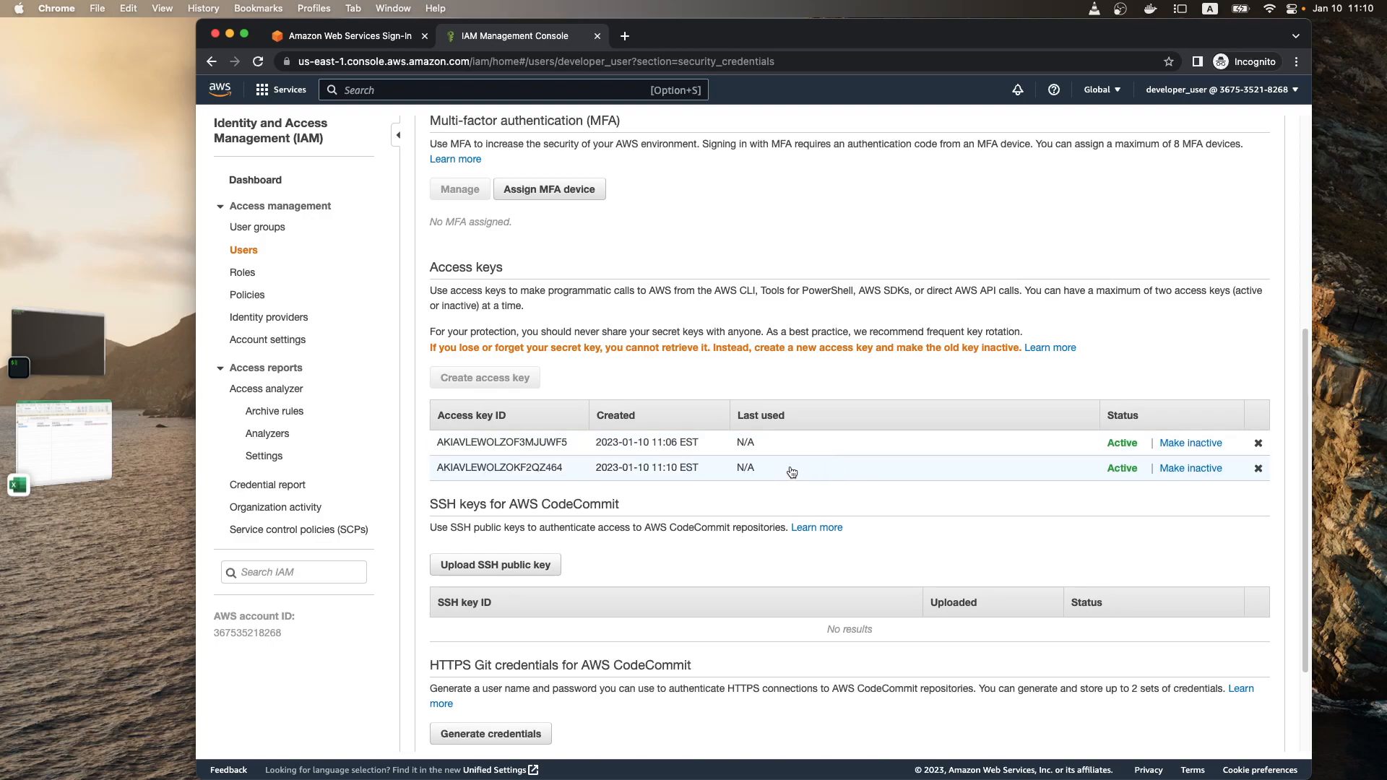
# Step: Deactivate the second, newly created access key and leave its deletion dialog
pyautogui.moveTo(520, 468); pyautogui.dragTo(981, 467)
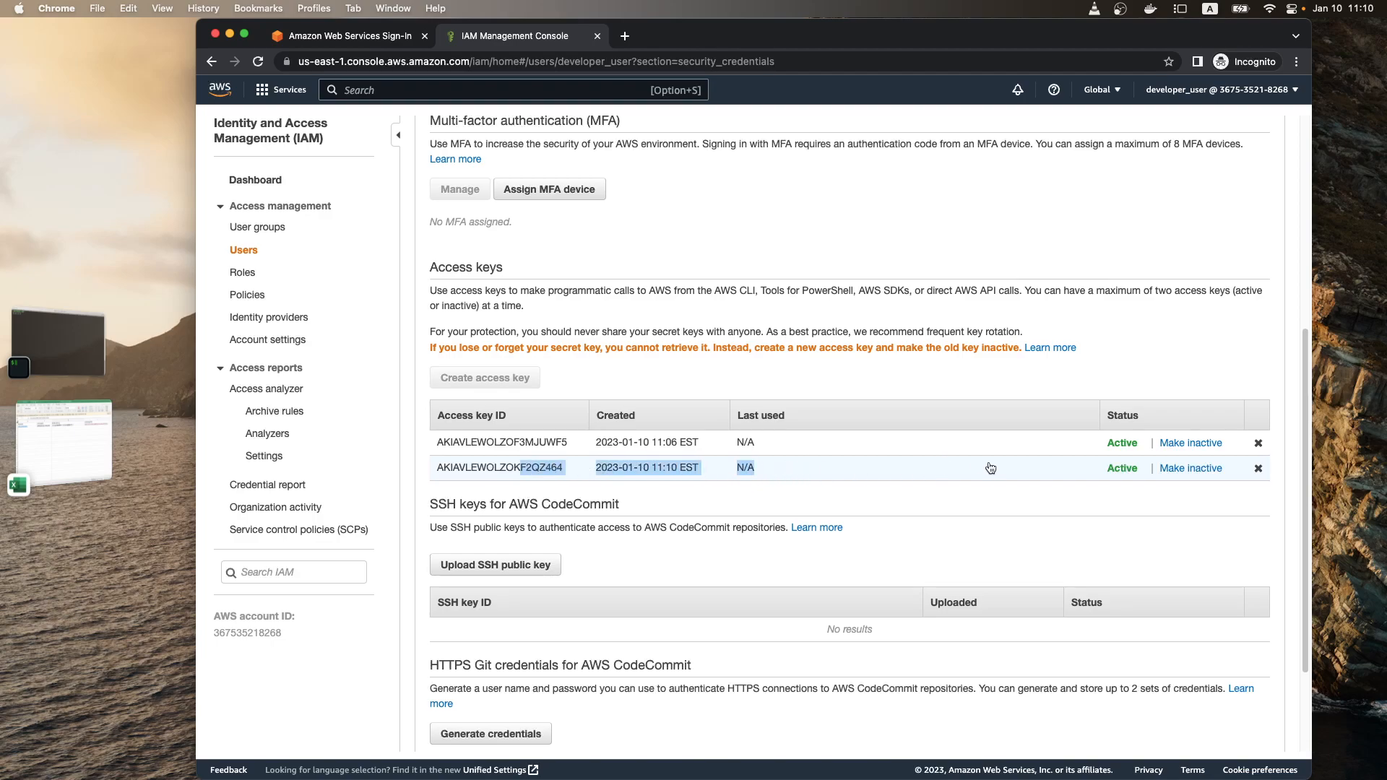
pyautogui.click(1257, 468)
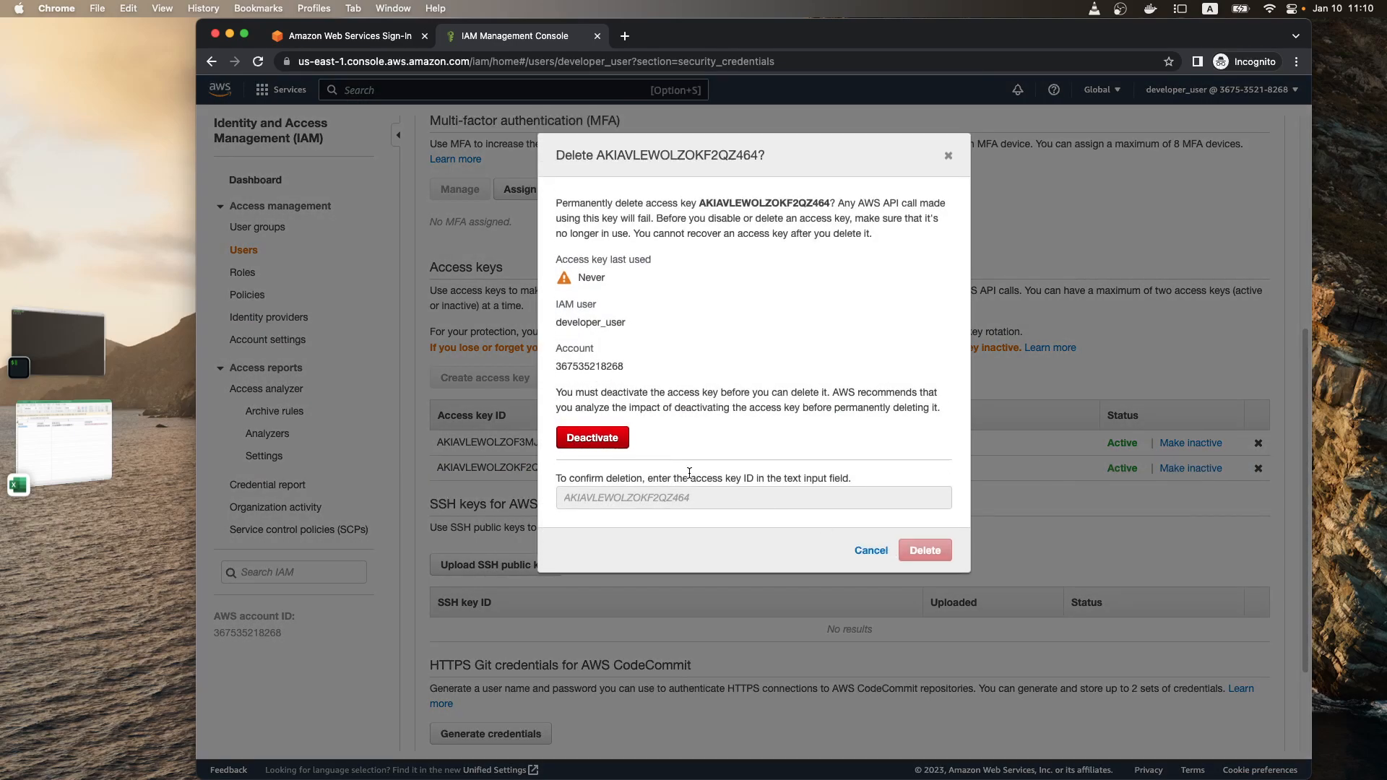
pyautogui.click(600, 439)
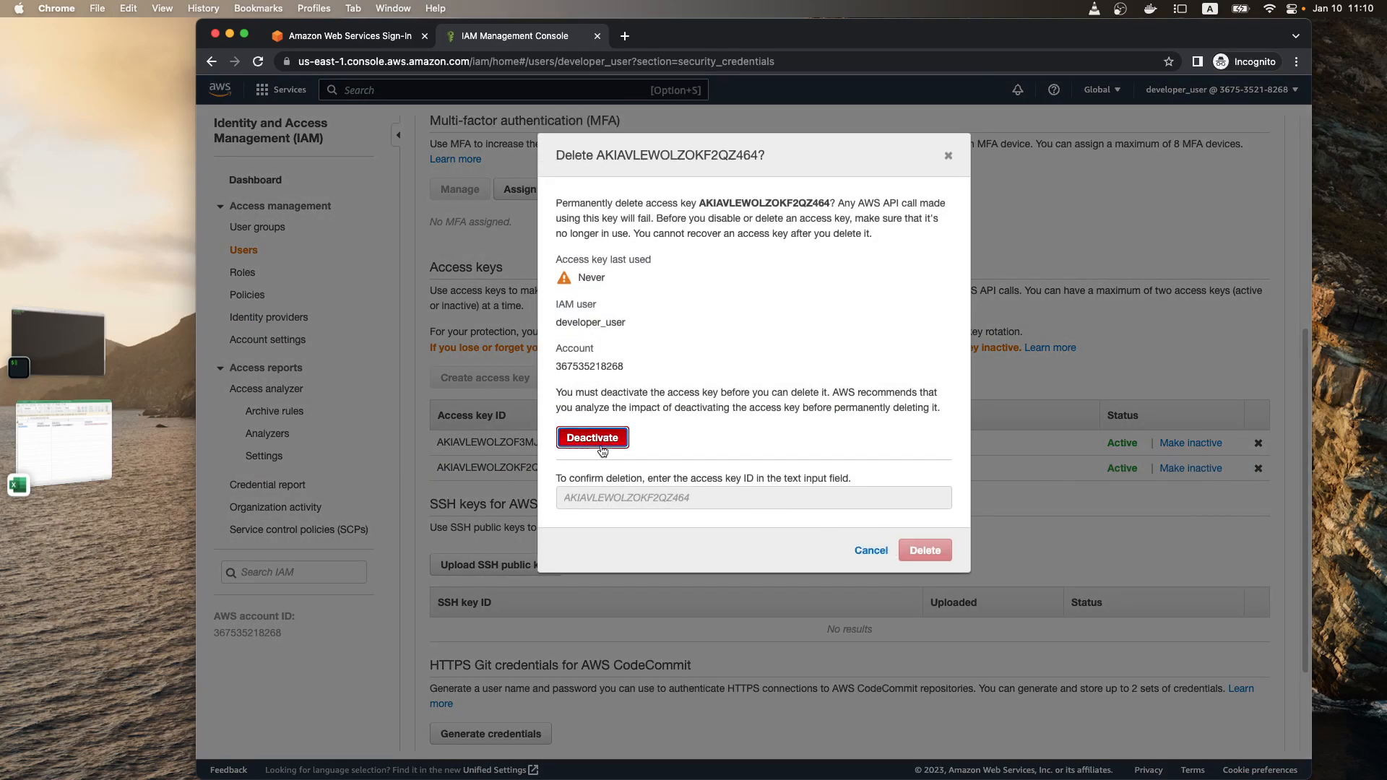
pyautogui.click(705, 525)
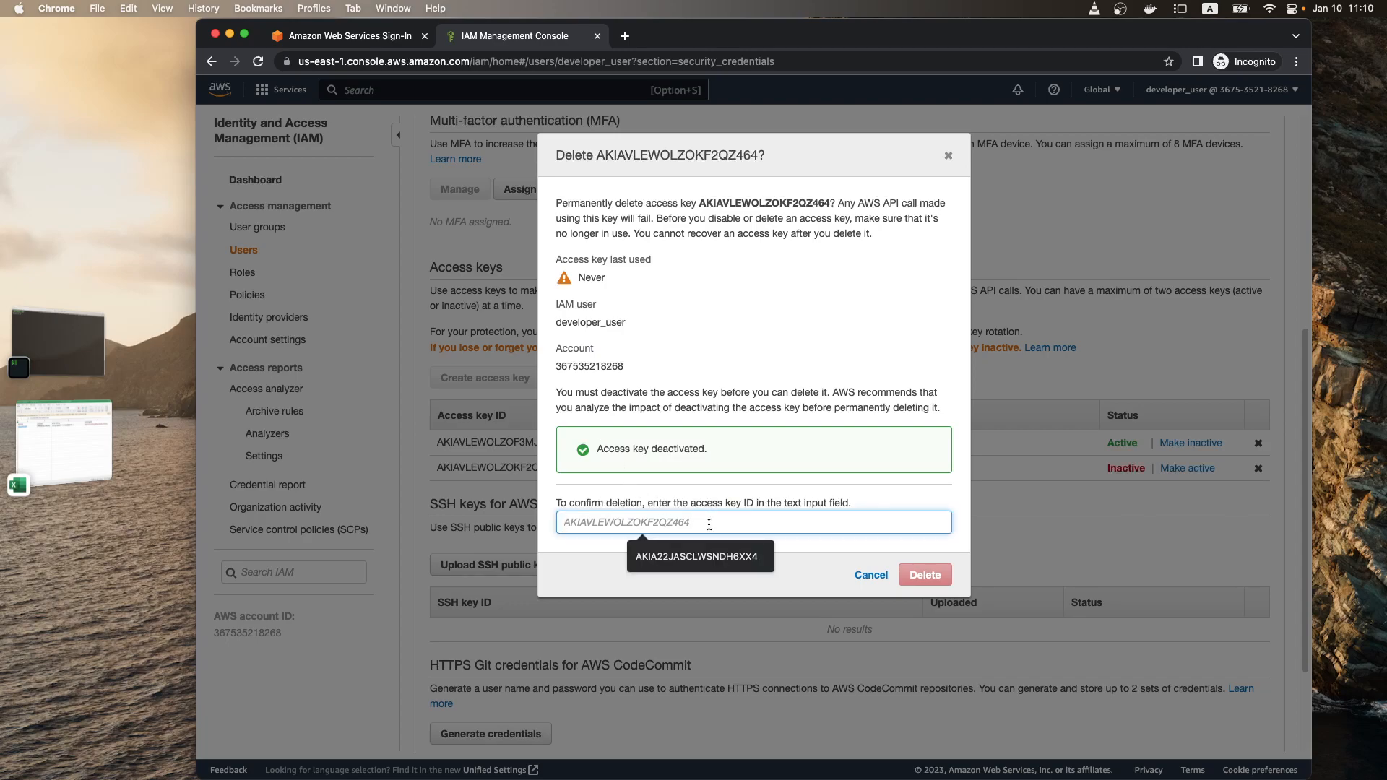
pyautogui.click(696, 556)
pyautogui.click(1042, 511)
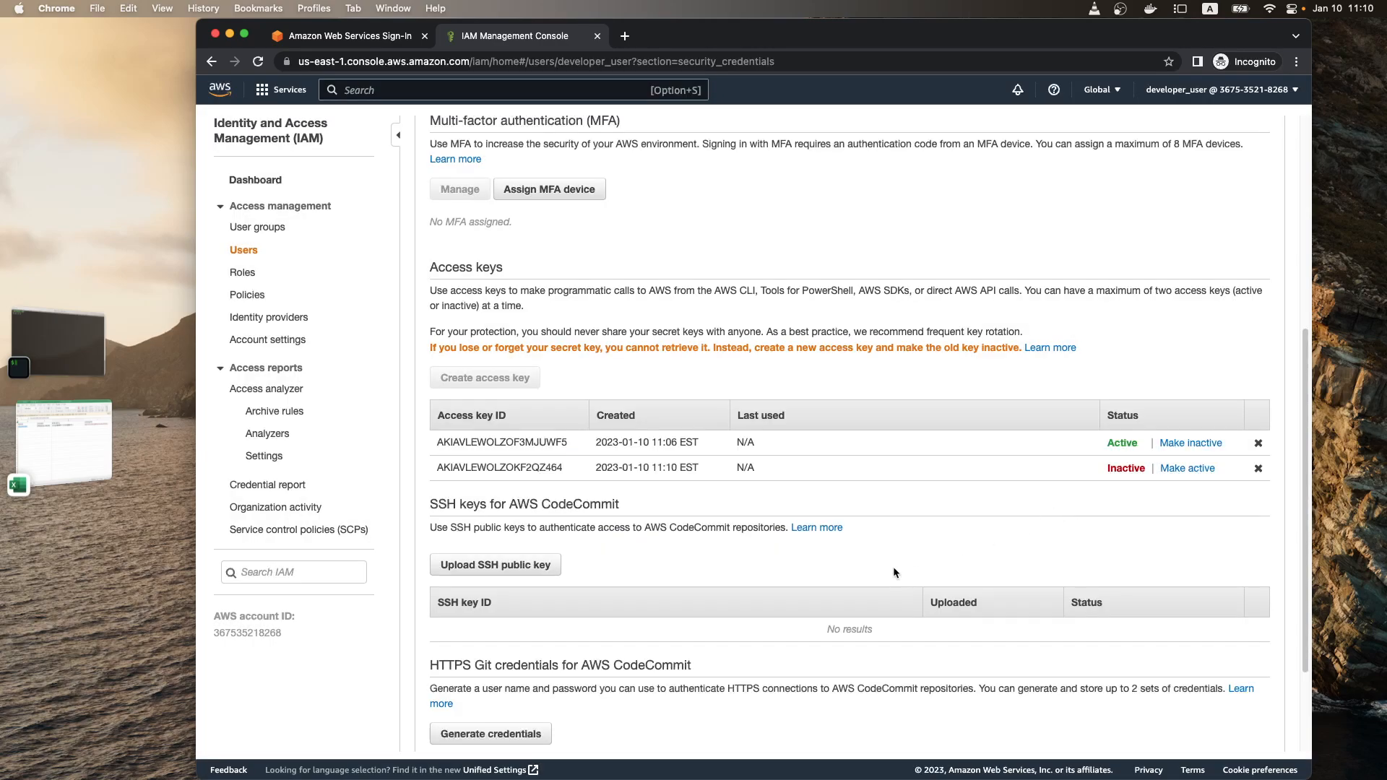
# Step: Copy the inactive access key's ID, paste it into the deletion confirmation field, and delete that access key
pyautogui.moveTo(565, 468); pyautogui.dragTo(432, 468)
pyautogui.rightClick(464, 467)
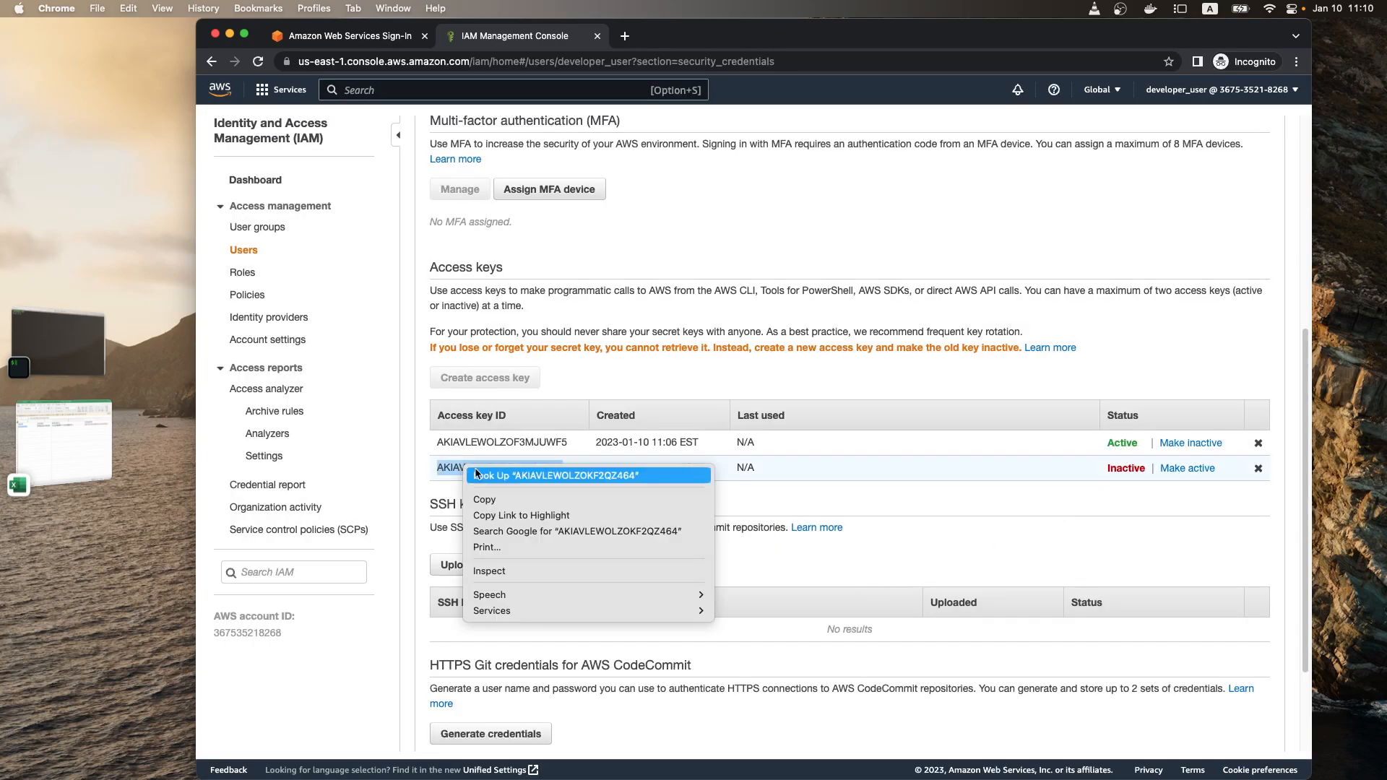
pyautogui.click(527, 499)
pyautogui.click(1257, 469)
pyautogui.click(1257, 468)
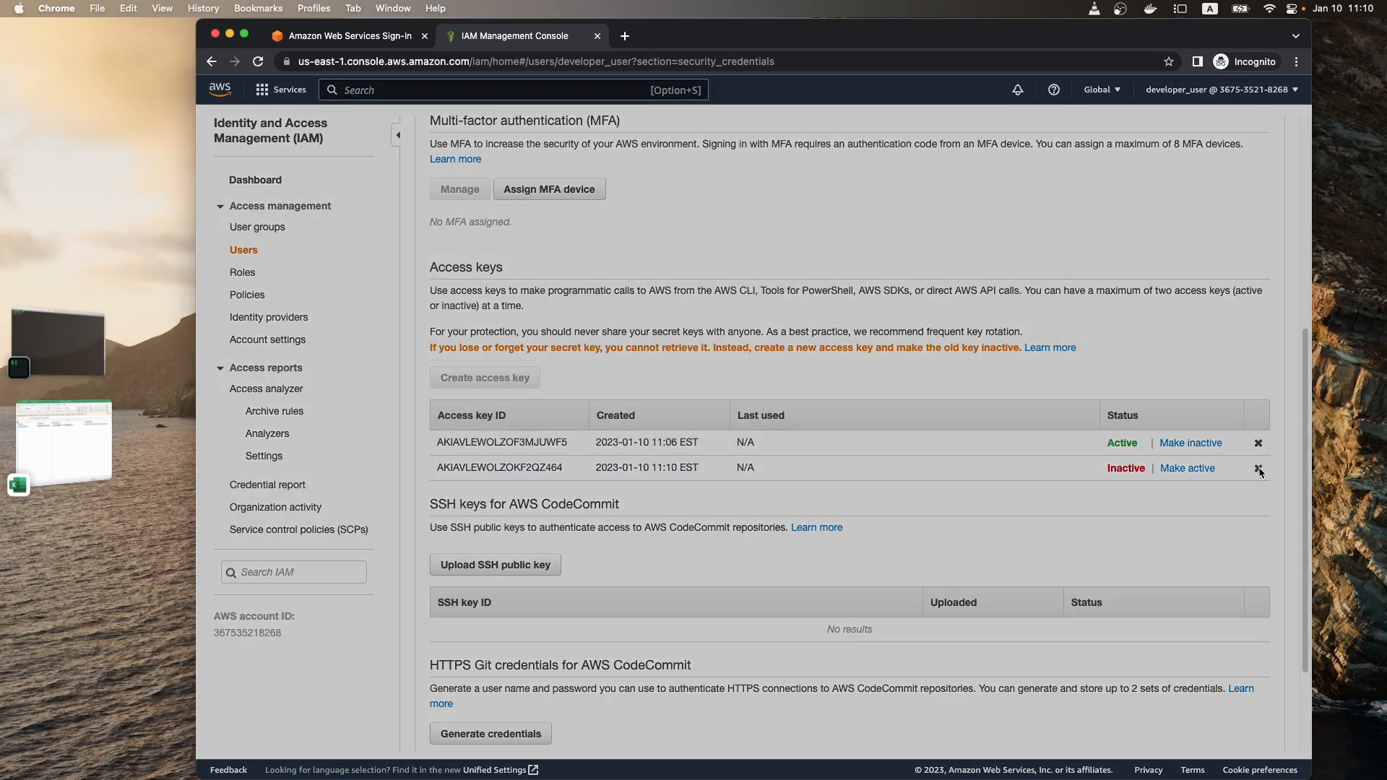
pyautogui.click(711, 419)
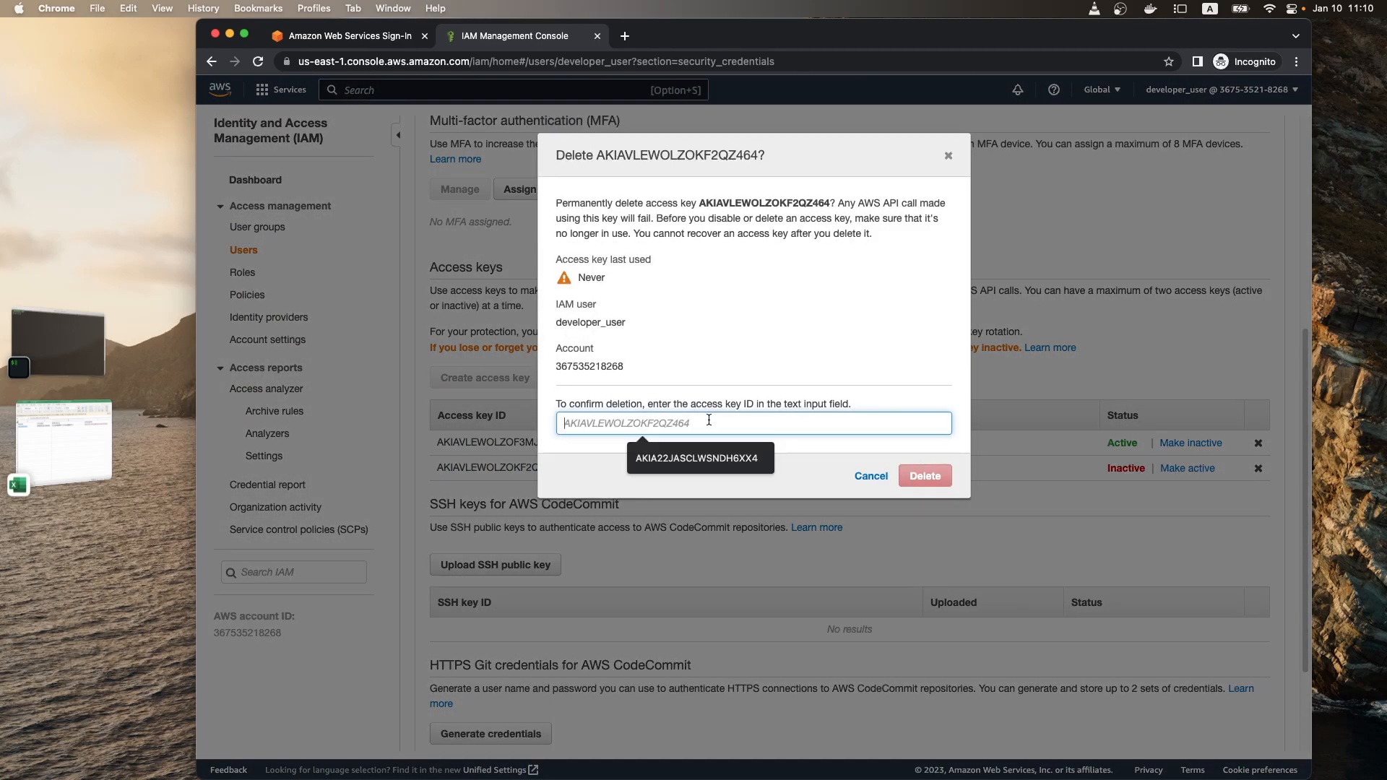
pyautogui.rightClick(708, 420)
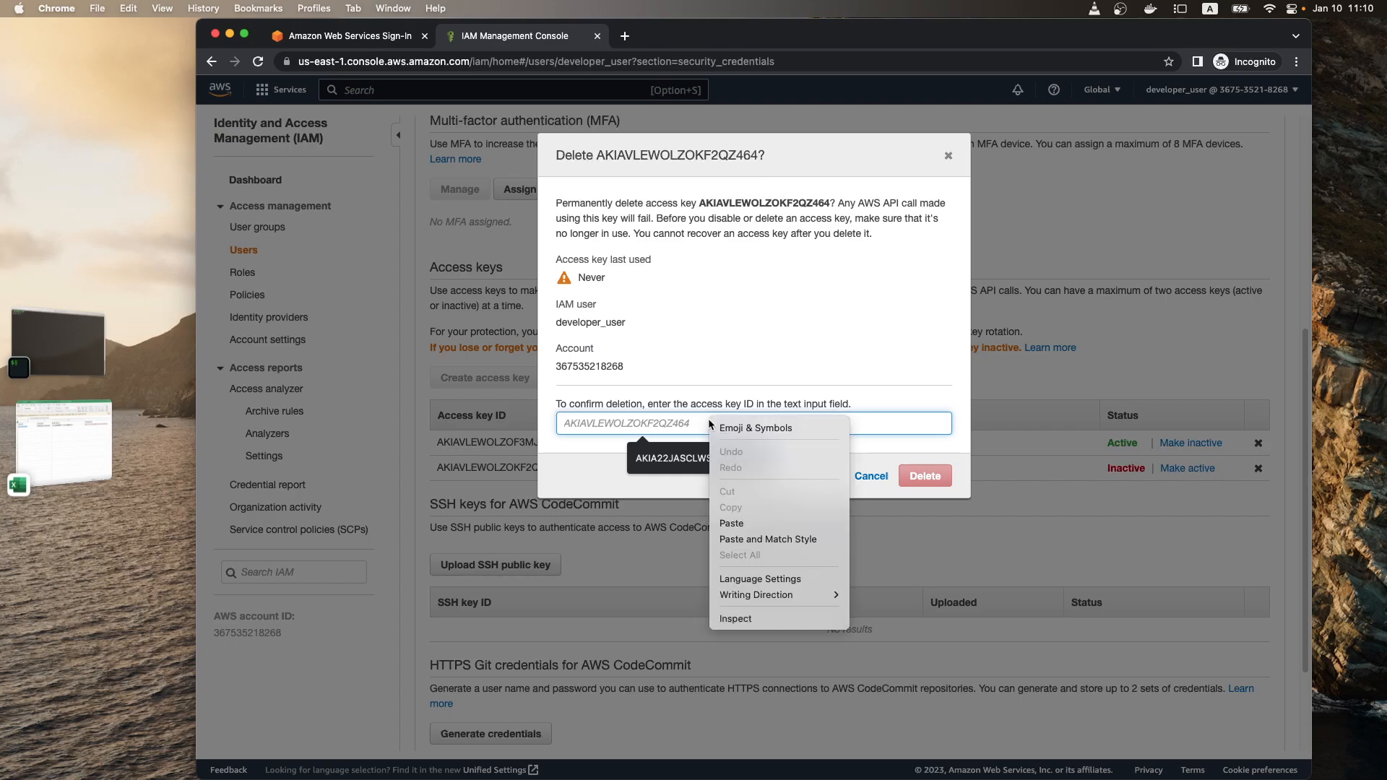
pyautogui.click(760, 523)
pyautogui.click(925, 475)
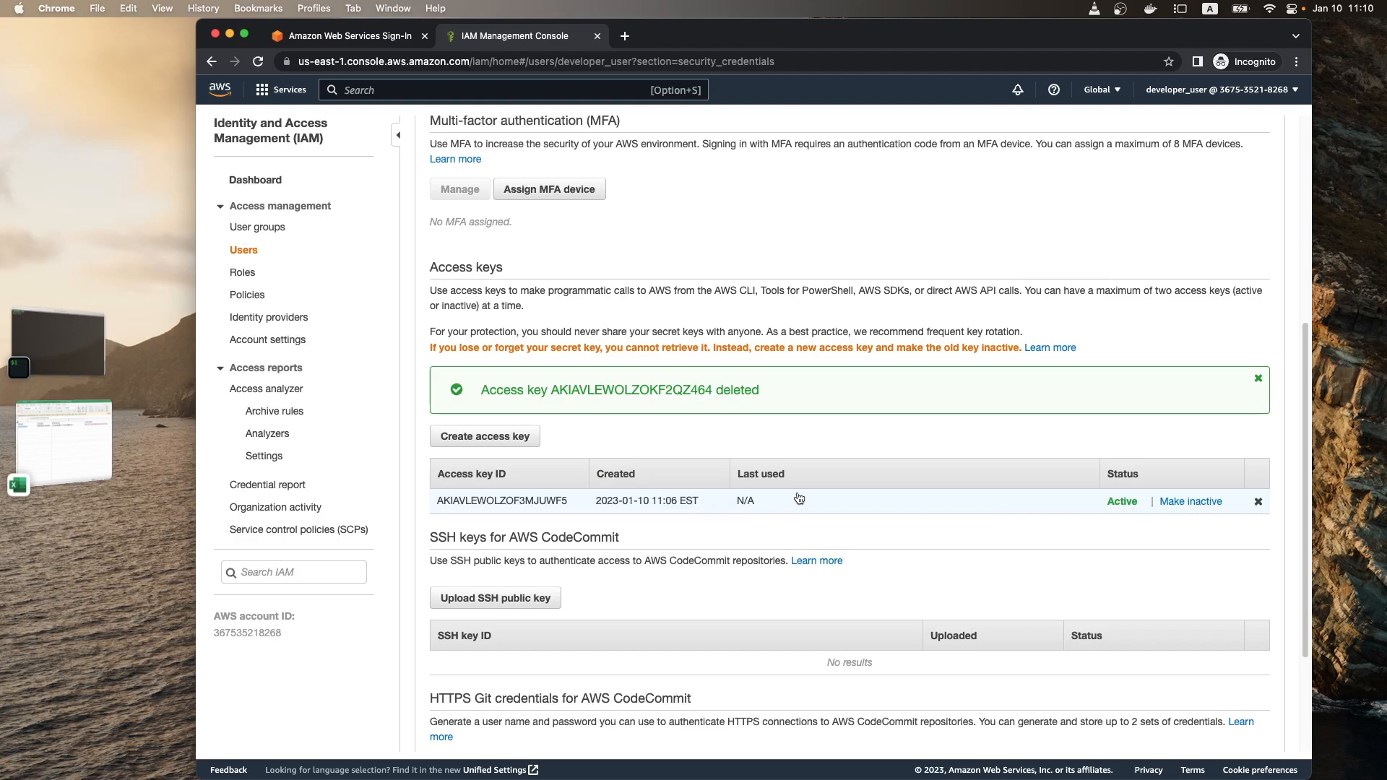
# Step: Look over the IAM user groups and roles pages, and return to the user groups
pyautogui.scroll(5, 748, 424)
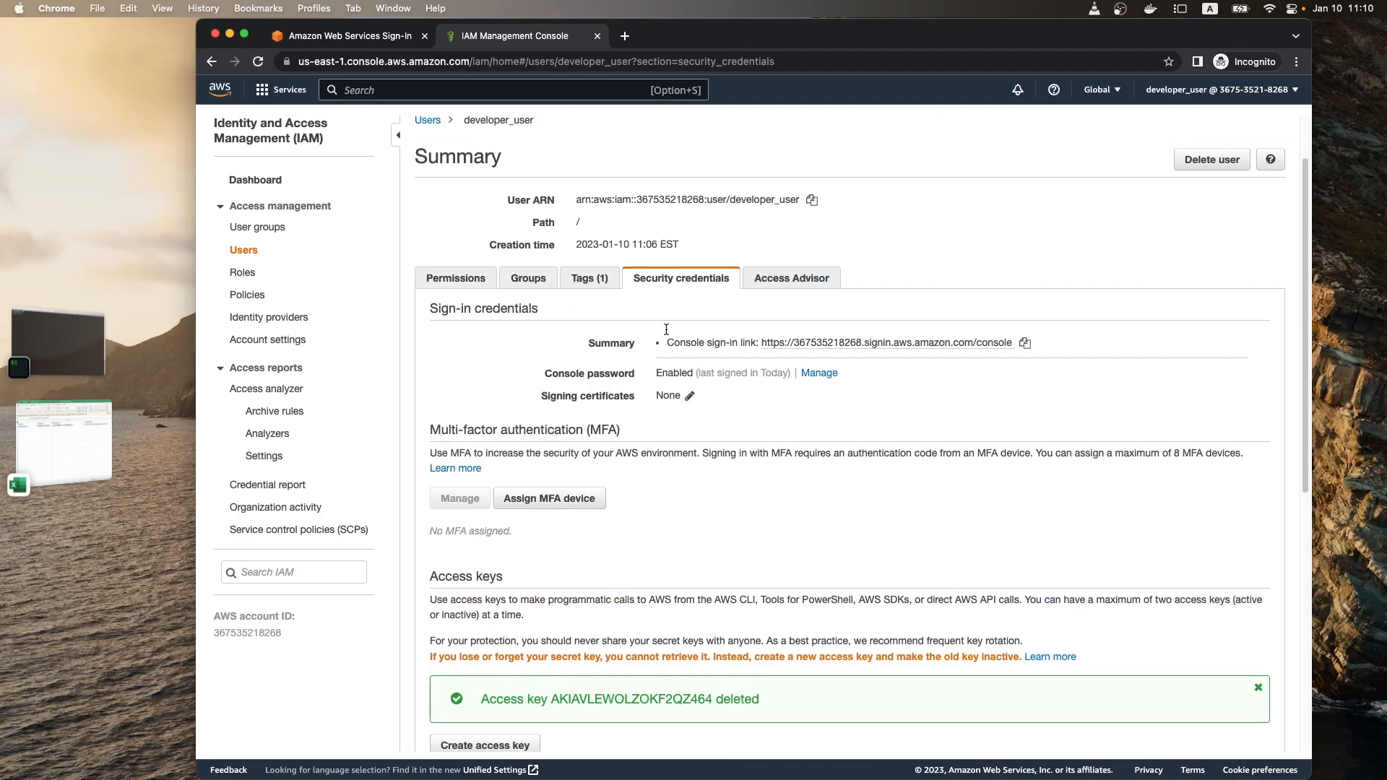
pyautogui.click(250, 228)
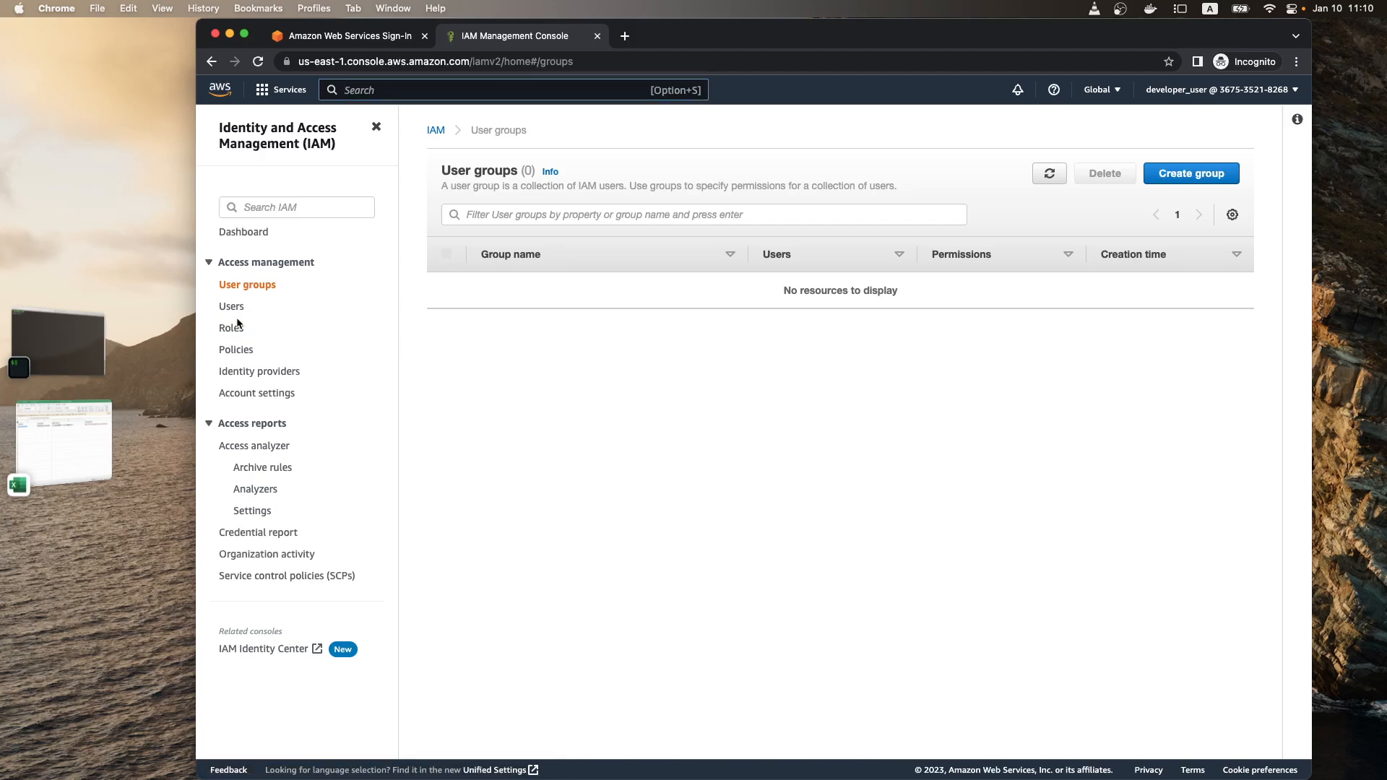
pyautogui.click(242, 326)
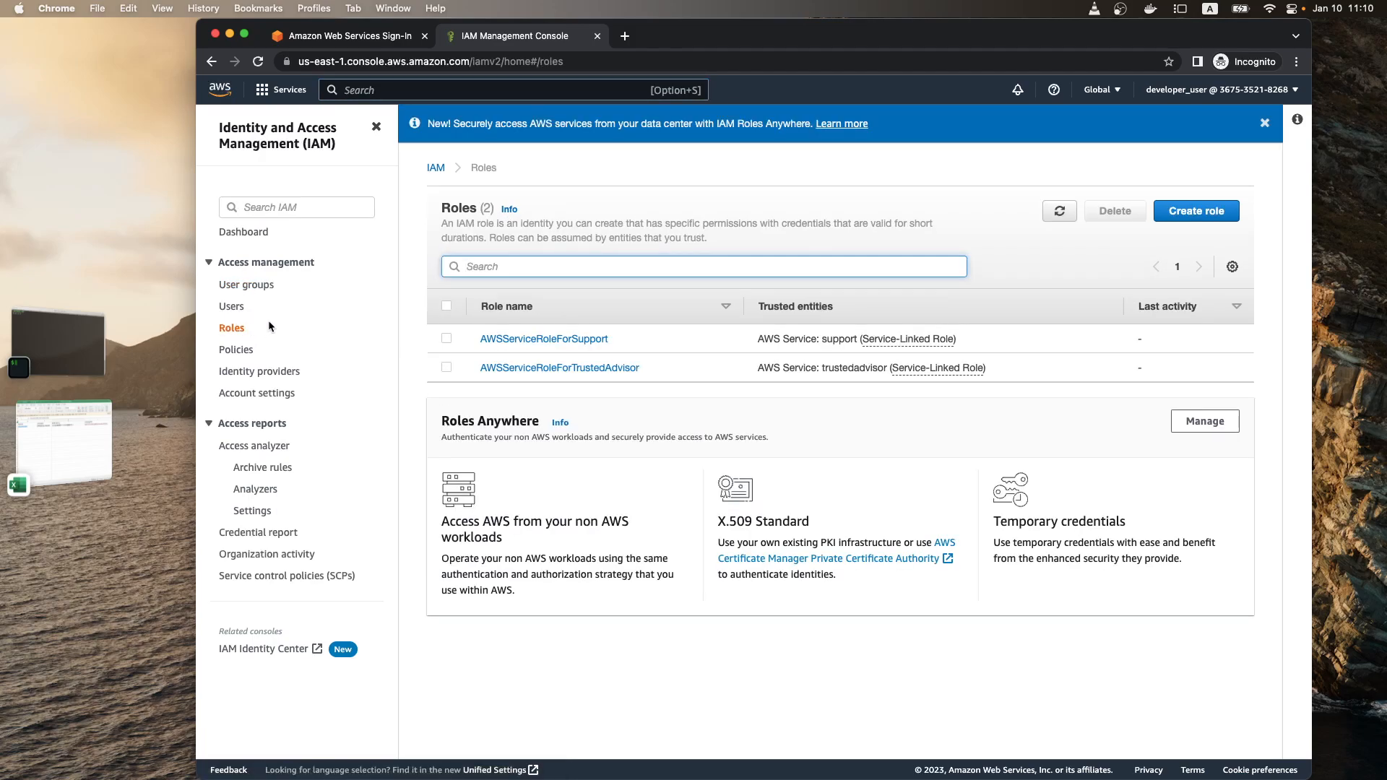
pyautogui.click(270, 292)
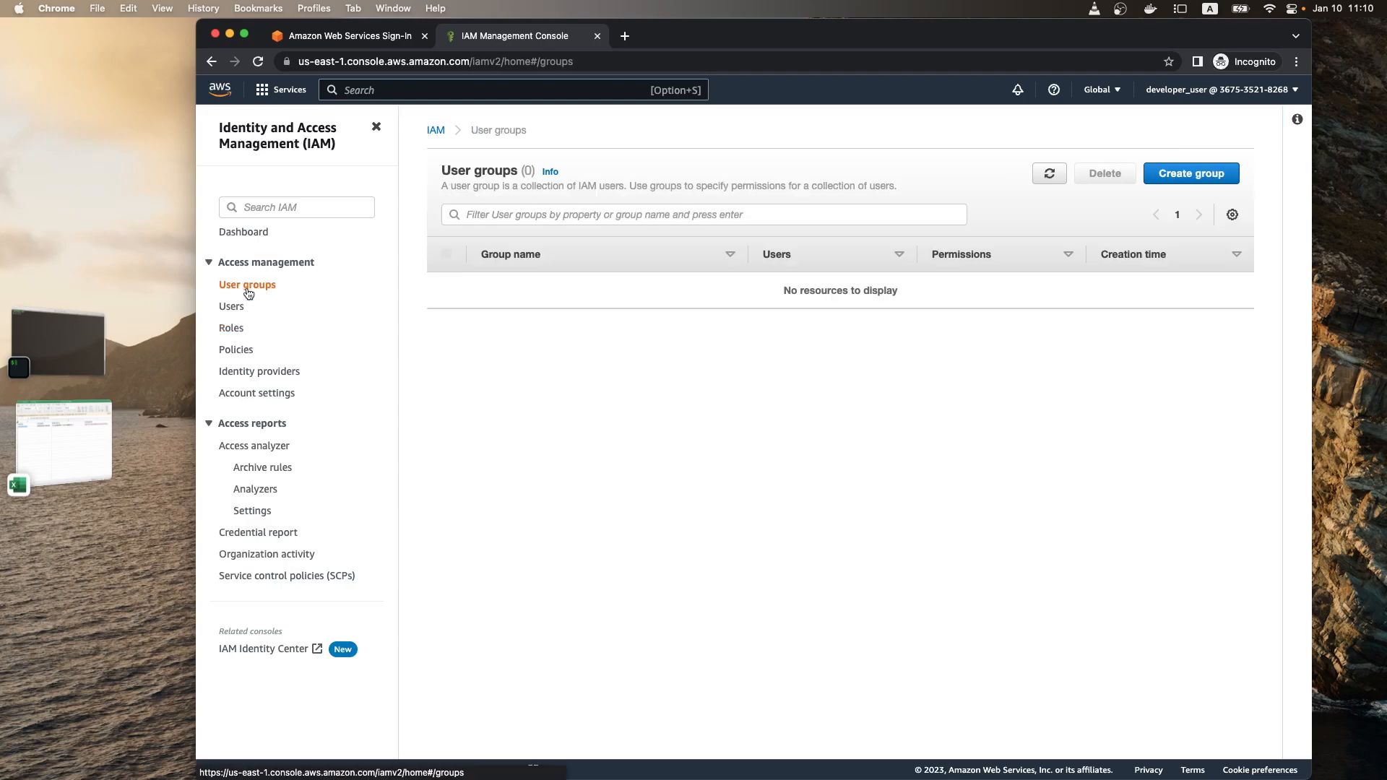